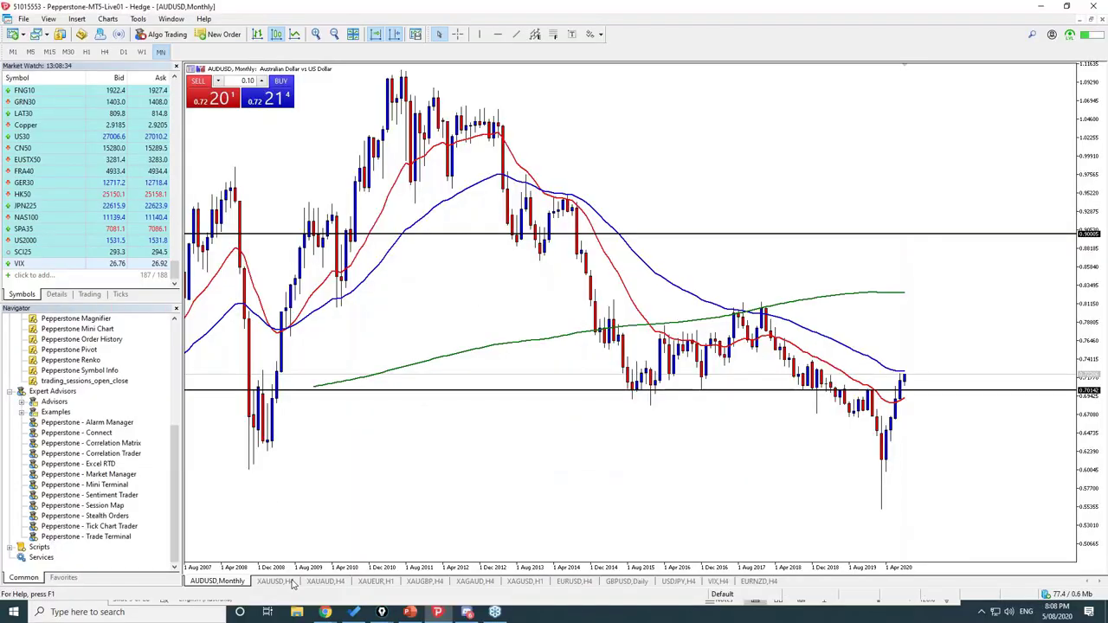
Open the XAUUSD H4 chart, temporarily mark the late-July pullback low and the rally with arrows, and clear the marks.
click(275, 580)
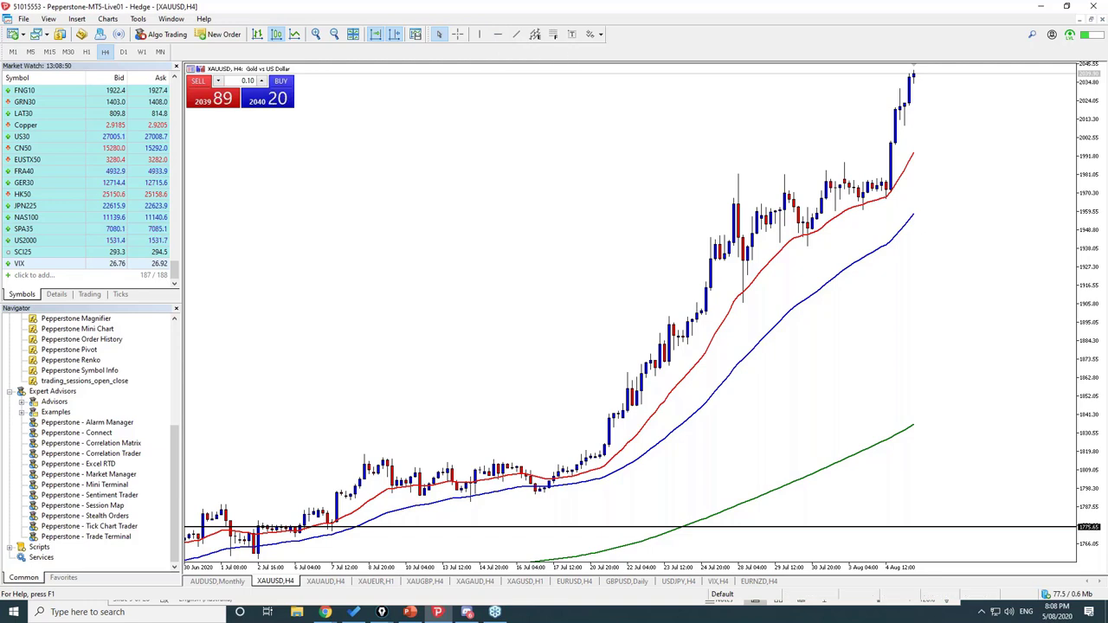
drag(743, 296, 824, 409)
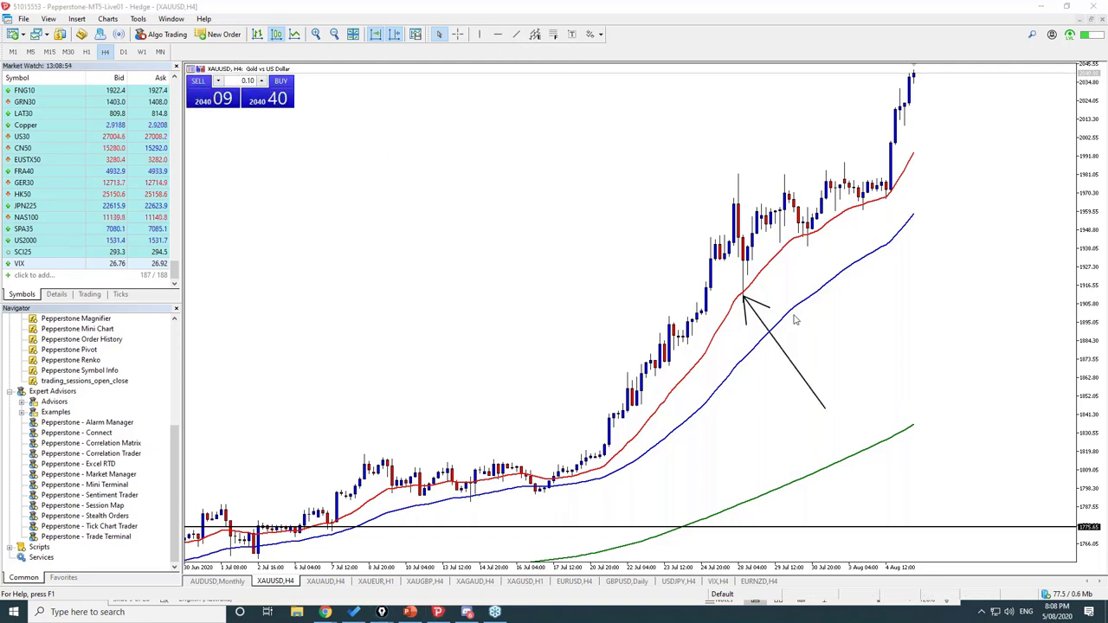
drag(554, 460, 836, 125)
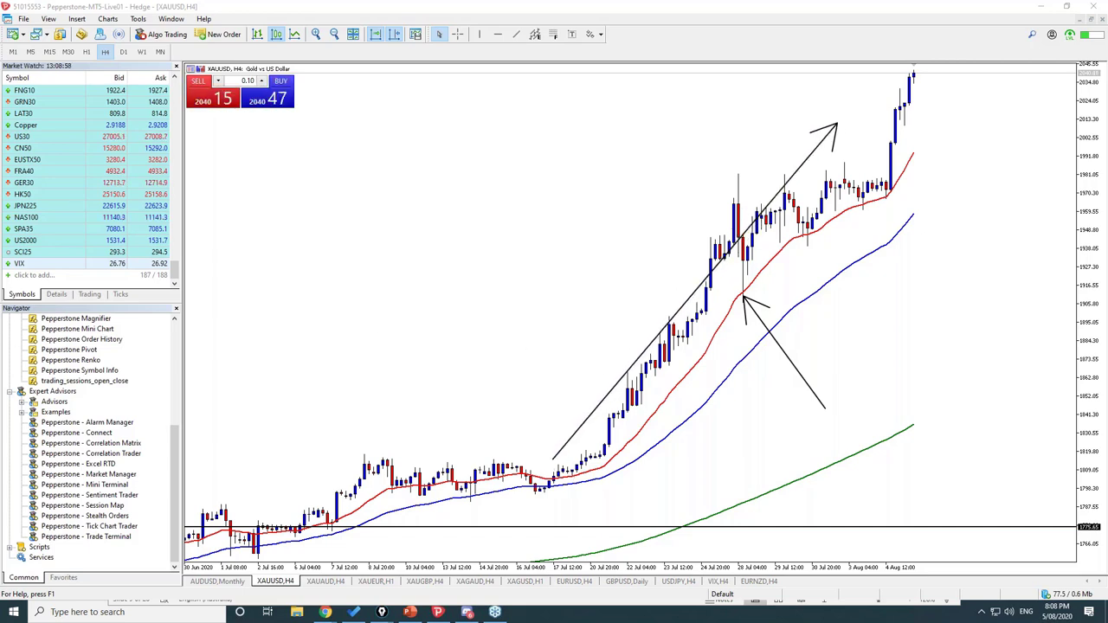
key(e)
Draw arrows to four price lows along the red moving average, plus one each to the blue and green averages.
drag(863, 414, 751, 298)
drag(941, 366, 814, 240)
drag(972, 300, 870, 213)
drag(999, 247, 887, 195)
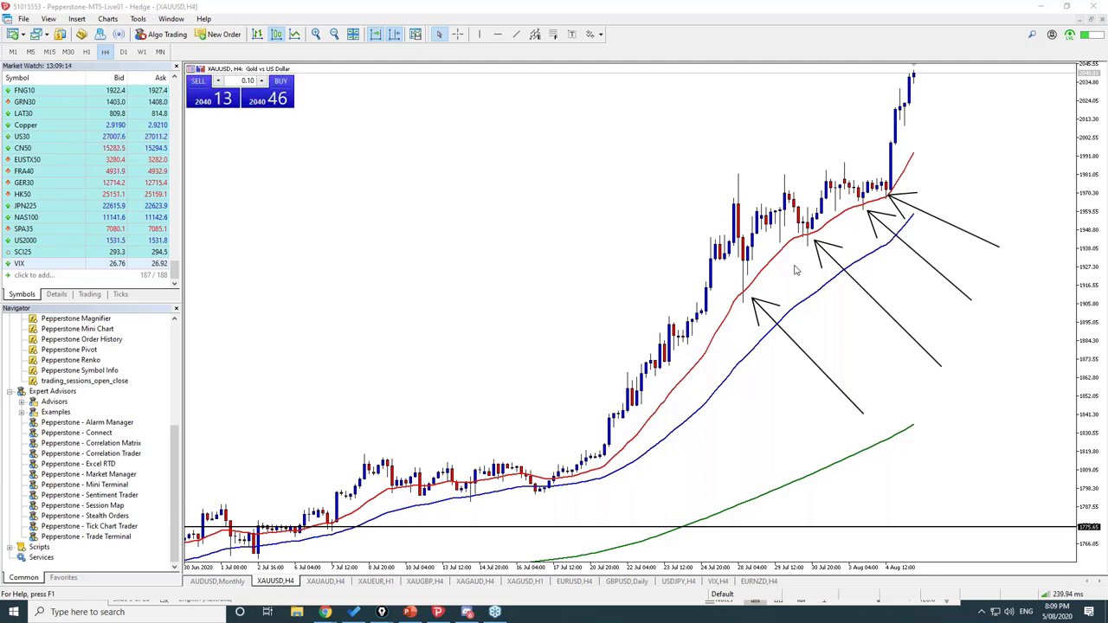
drag(818, 465, 723, 392)
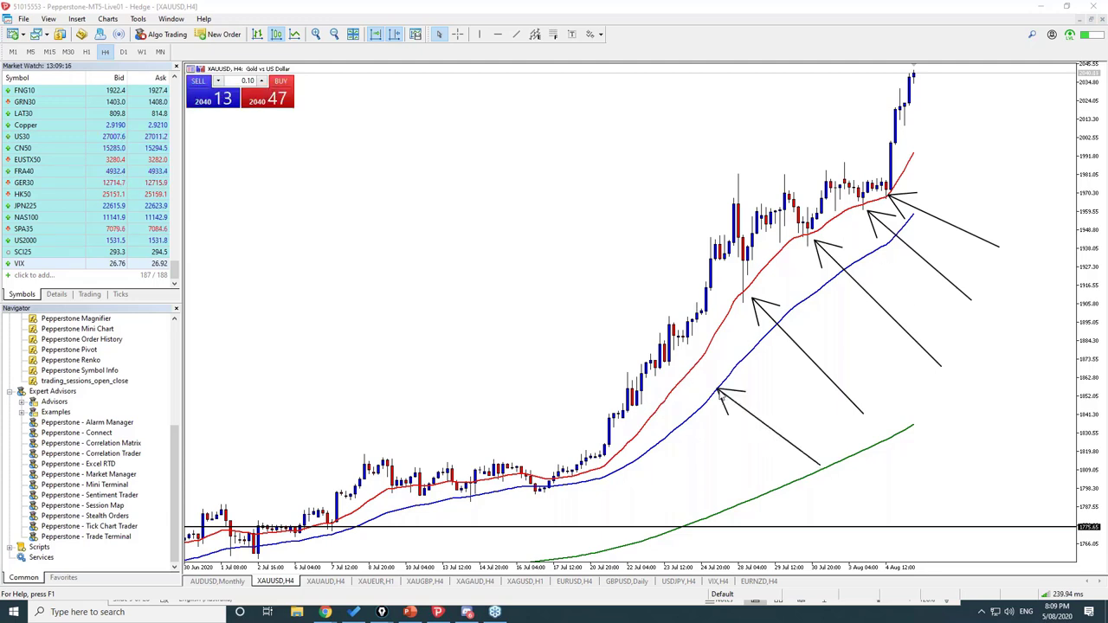
drag(974, 495, 902, 437)
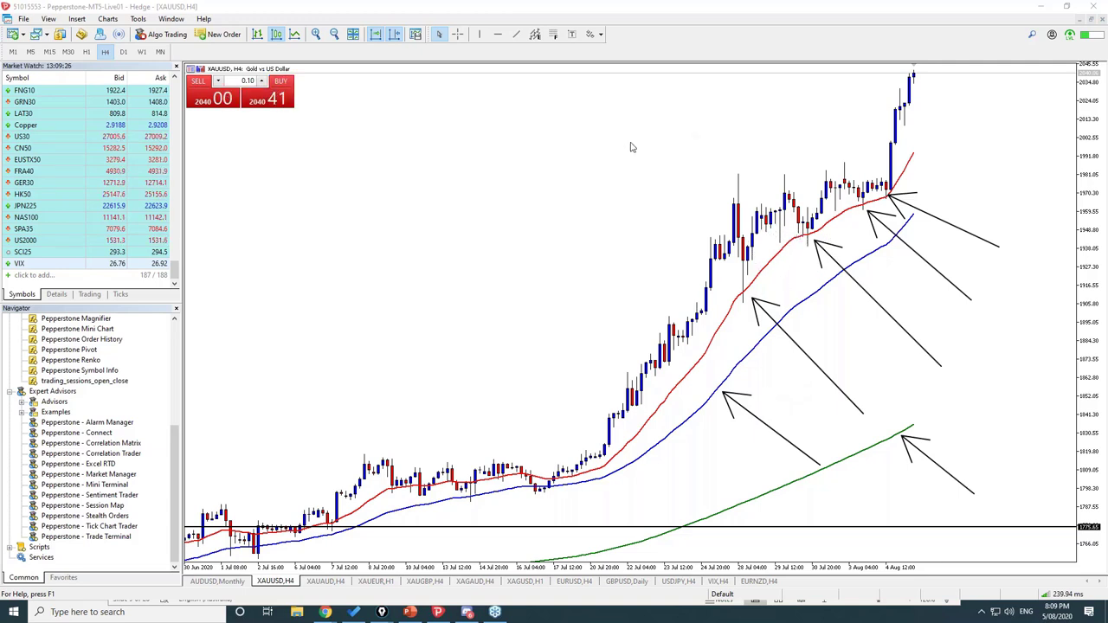
Add three downward arrows to the pullback areas near the red moving average, and erase all the arrows.
drag(562, 156, 719, 312)
drag(671, 140, 776, 269)
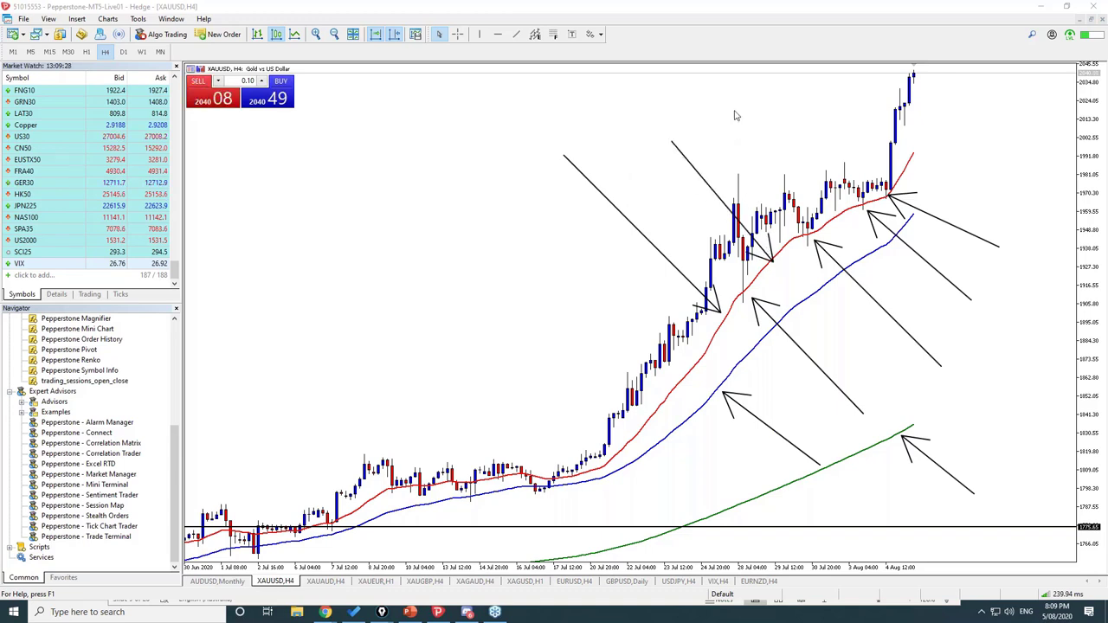
drag(746, 114, 814, 223)
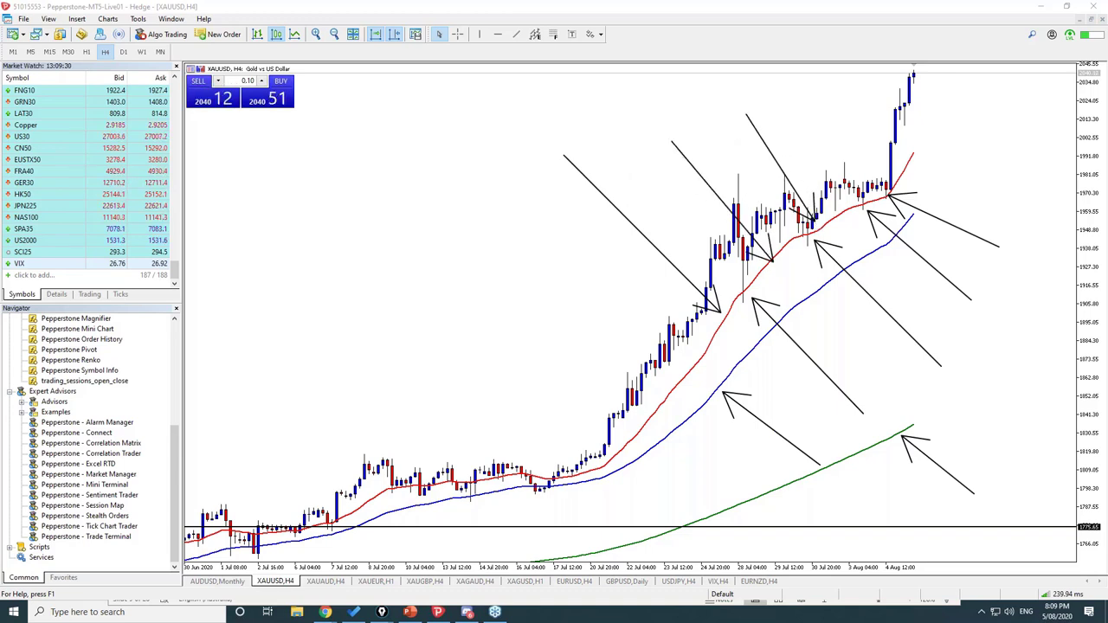
key(BackSpace)
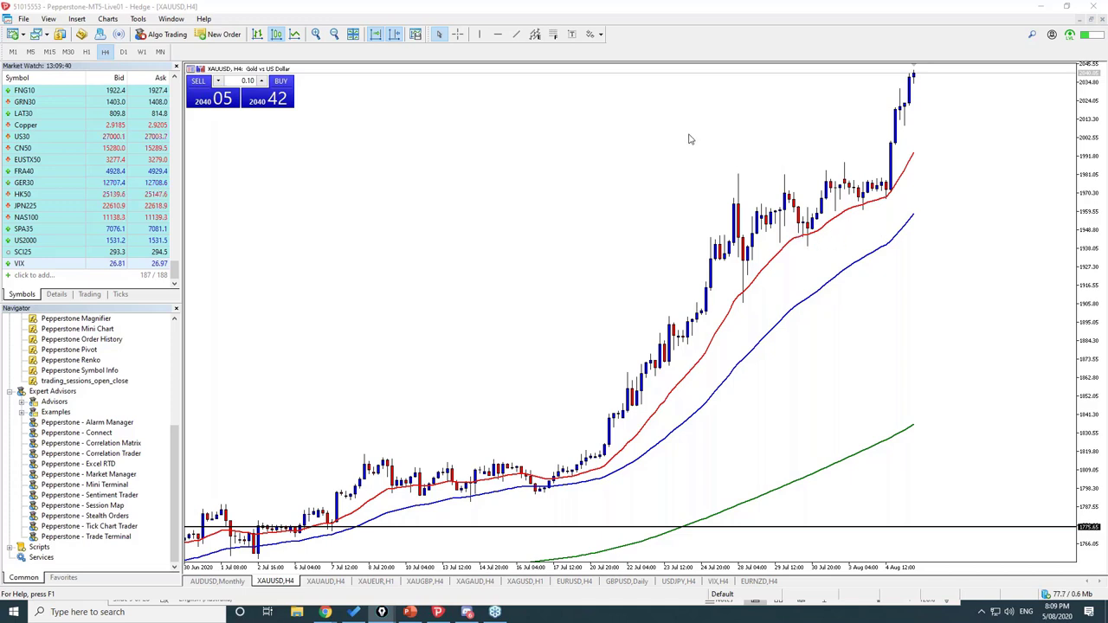
Mark the latest breakout and the earlier July rally with upward arrows, and clear both annotations.
mouse_move(915, 158)
mouse_down()
mouse_move(923, 91)
mouse_move(933, 100)
mouse_up()
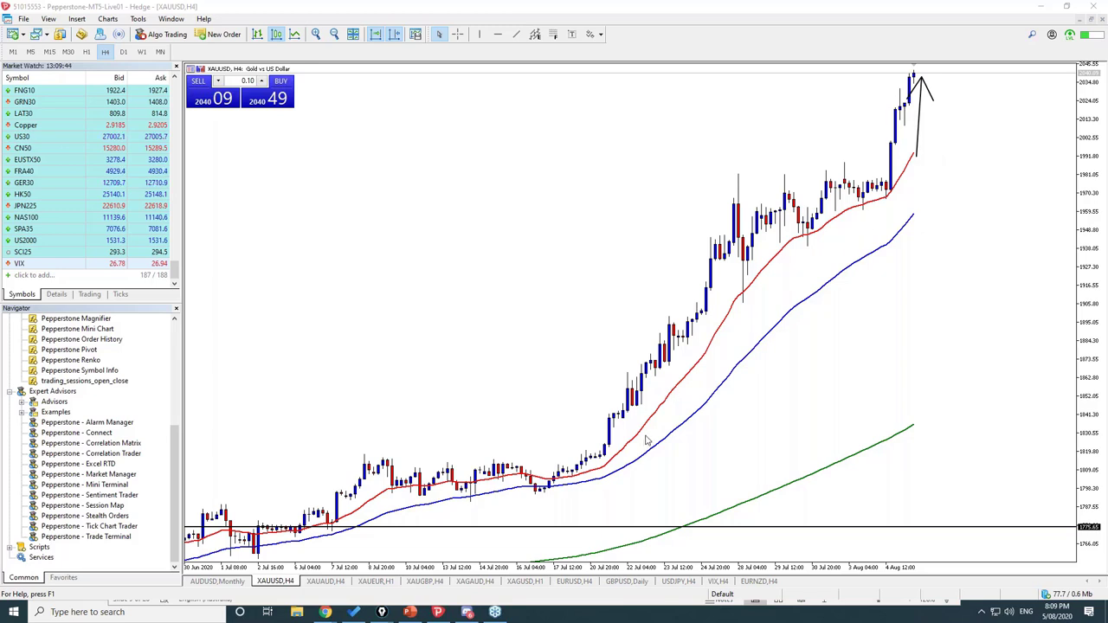
drag(609, 439, 717, 214)
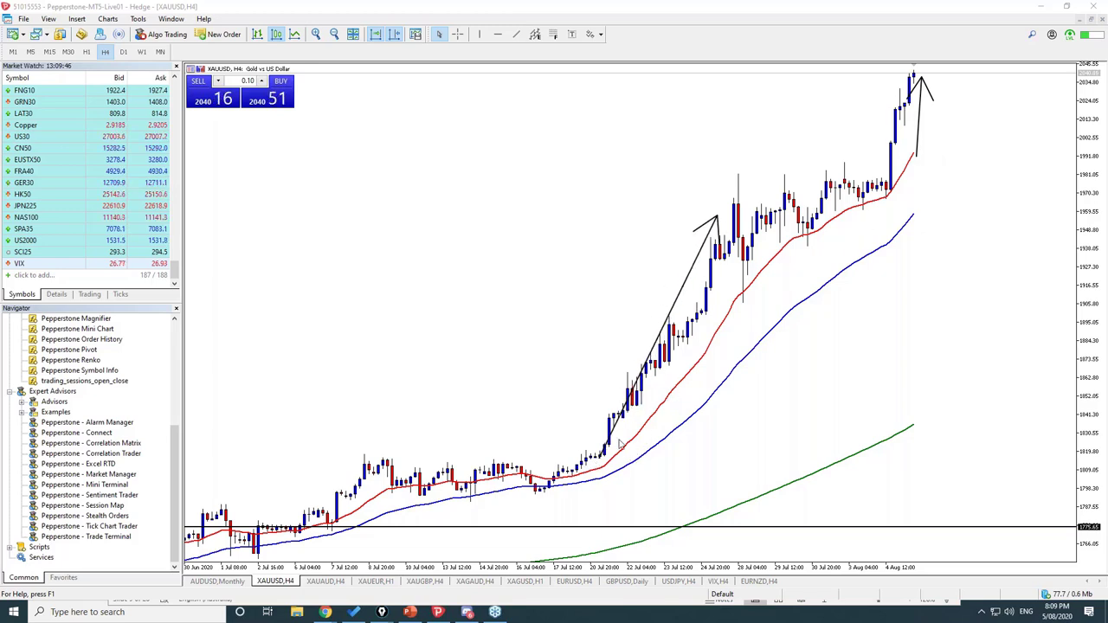
key(Escape)
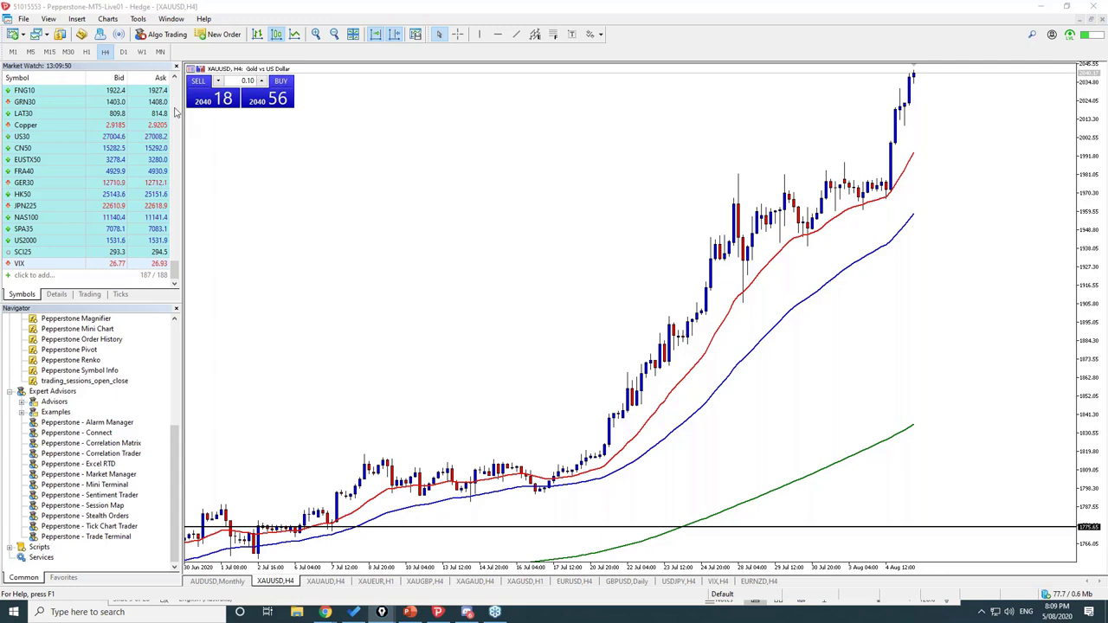
Draw a horizontal resistance line across the repeated highs from late July and adjust it to 1980.51.
click(459, 35)
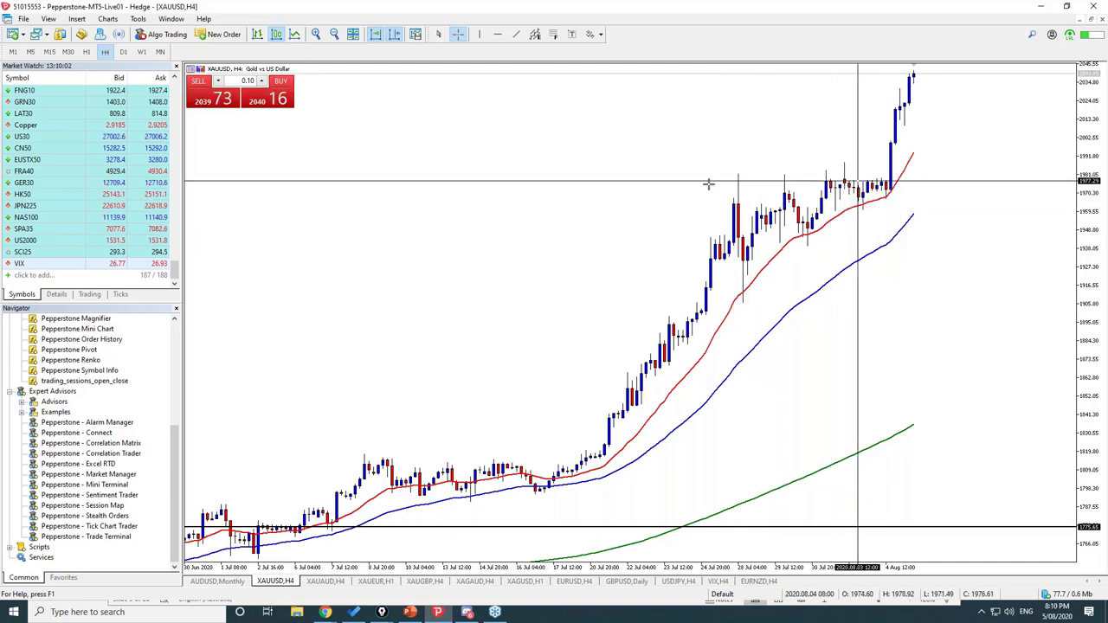
click(498, 34)
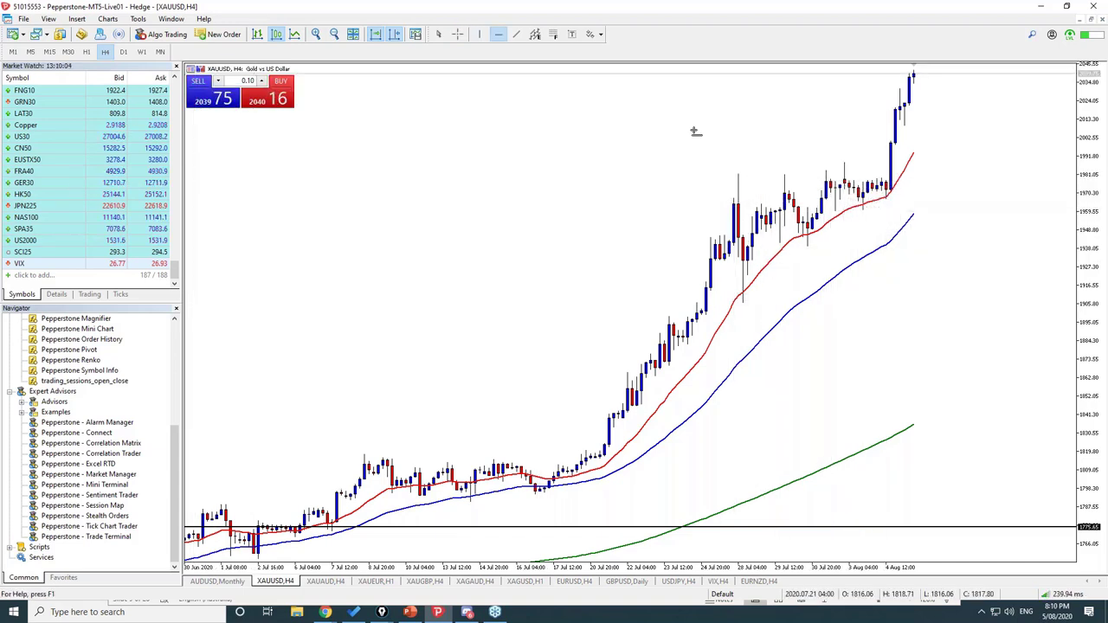
click(692, 184)
drag(866, 184, 814, 179)
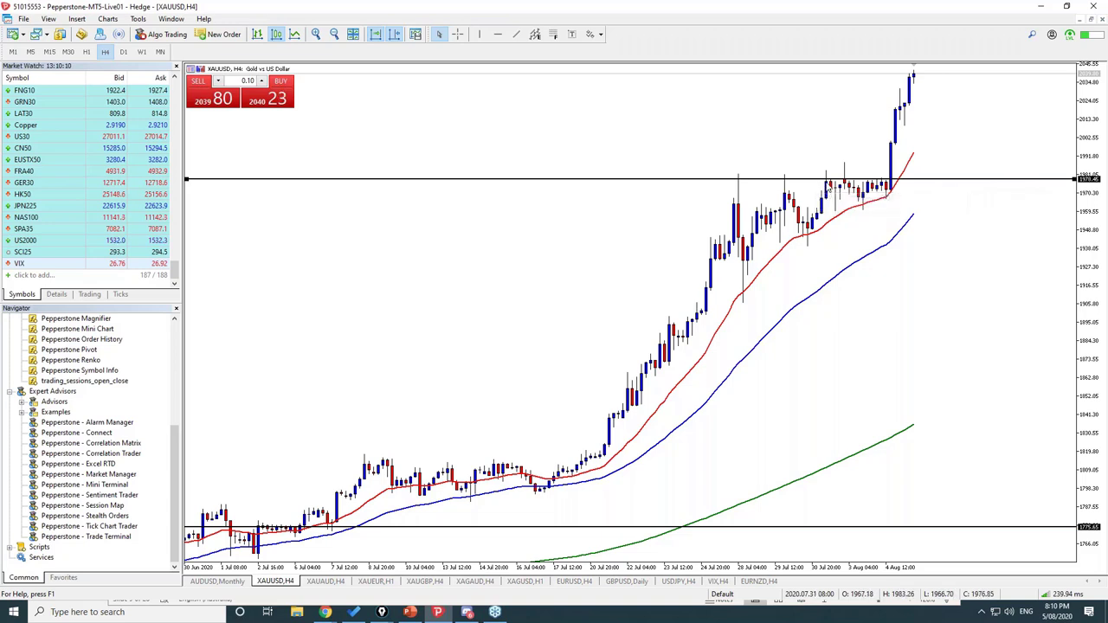
click(315, 34)
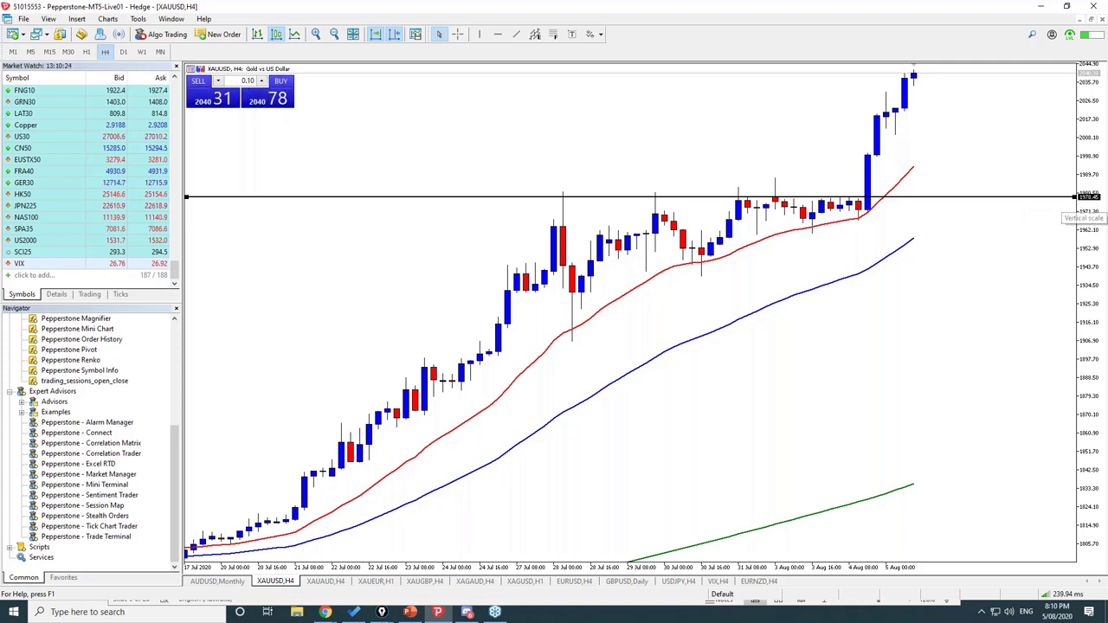
drag(1002, 198, 998, 198)
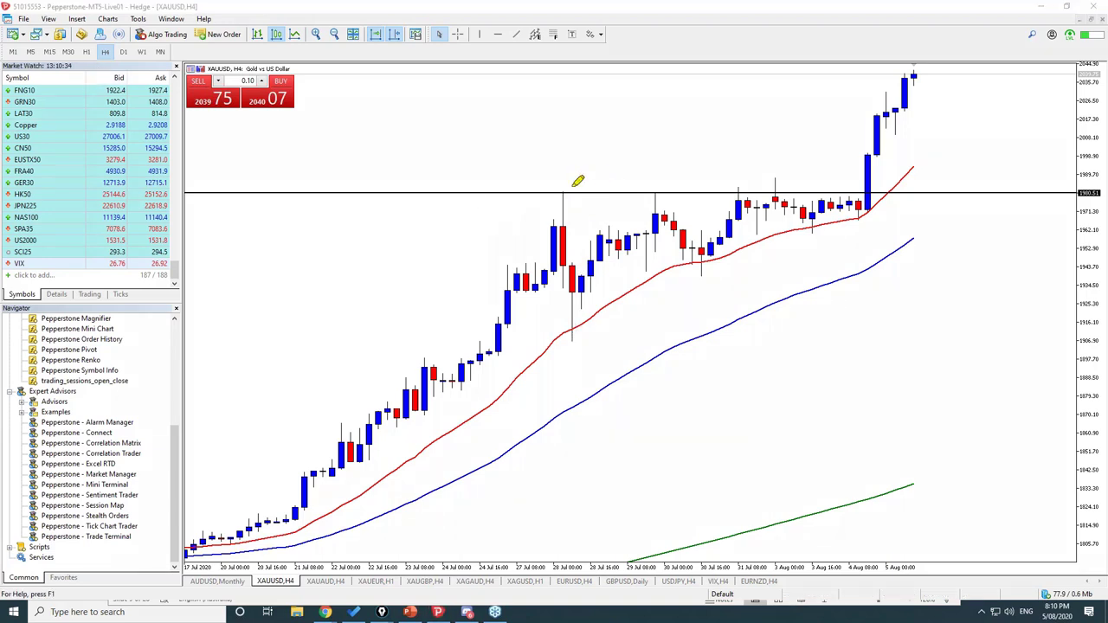
Highlight in yellow the four highs touching the resistance line and its price label, and clear the highlights.
drag(572, 187, 563, 190)
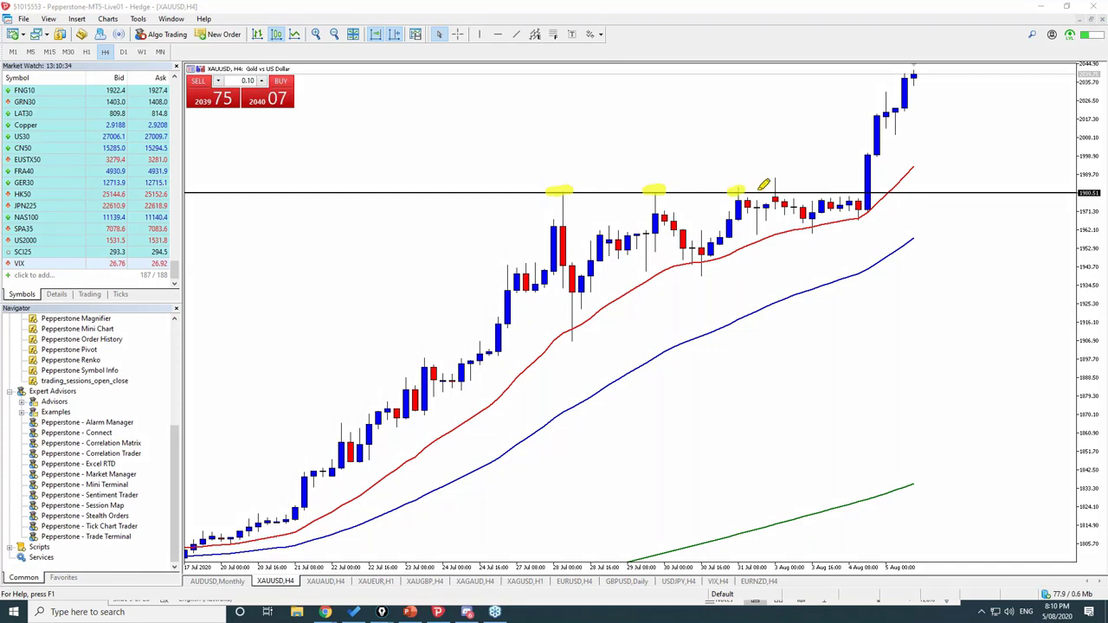
drag(761, 189, 785, 191)
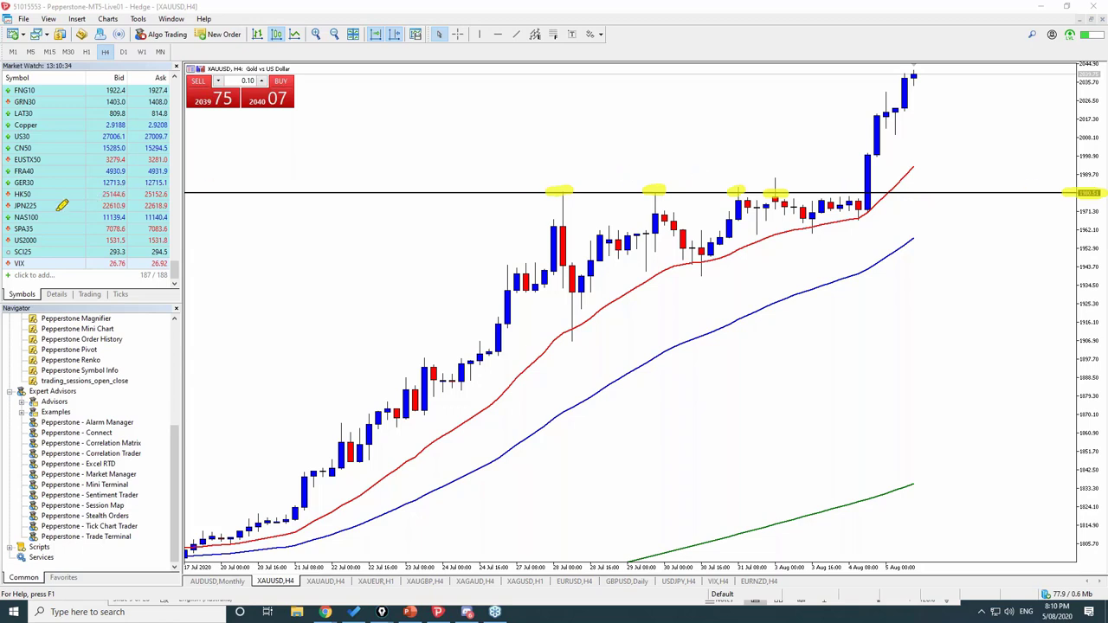
key(Escape)
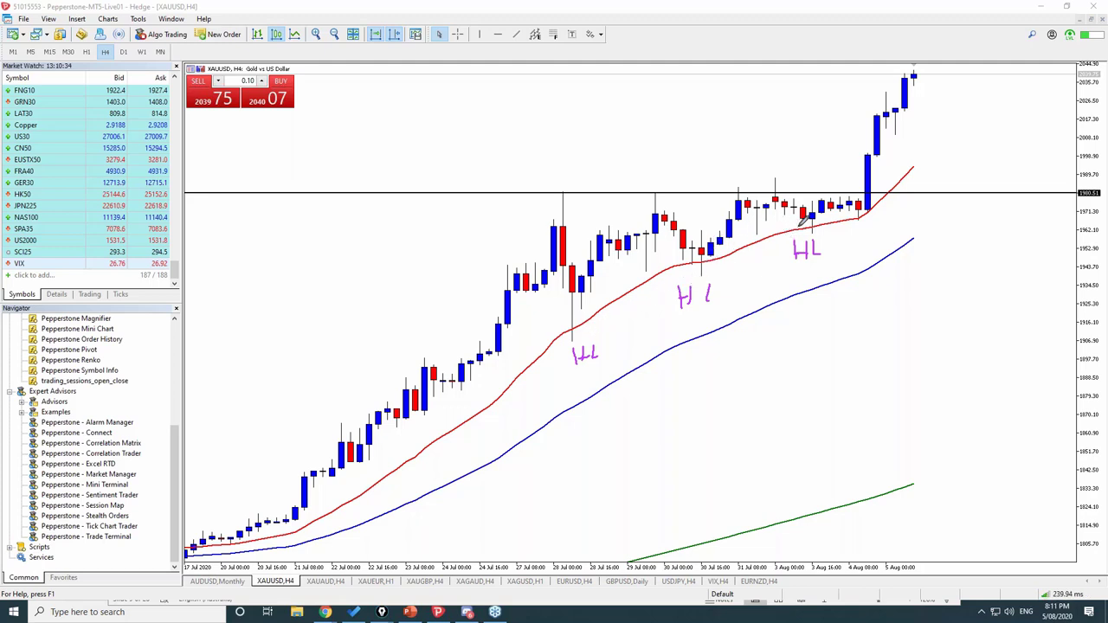
Annotate the rising lows under resistance with HL labels, a pullback arrow and the numbers 1 to 4, and clear them.
drag(656, 193, 705, 259)
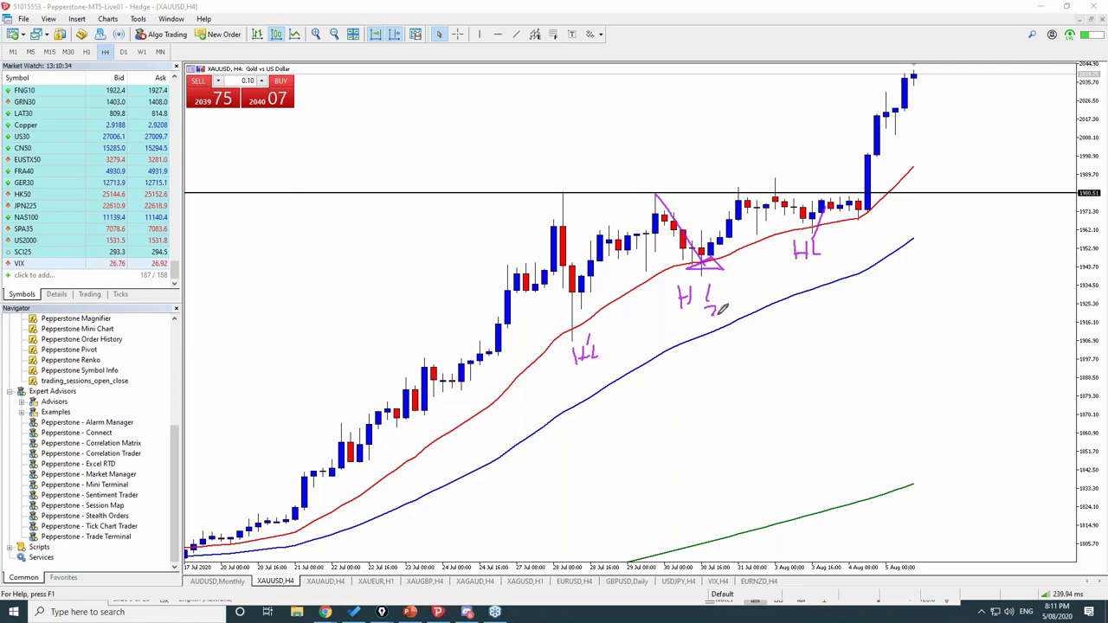
drag(842, 239, 872, 242)
drag(858, 236, 856, 254)
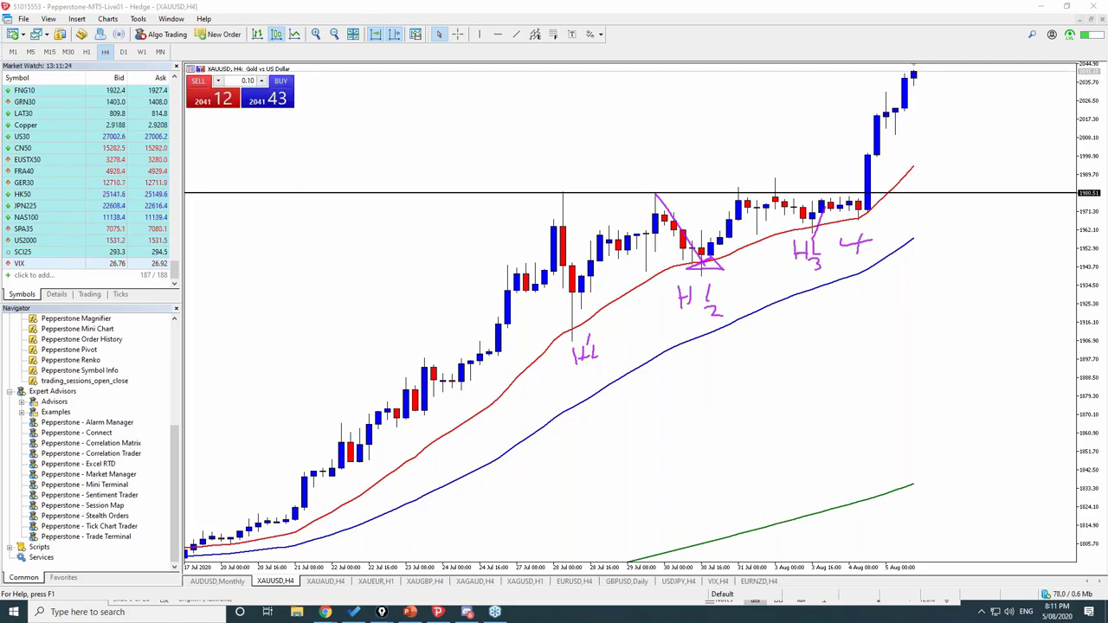
key(Escape)
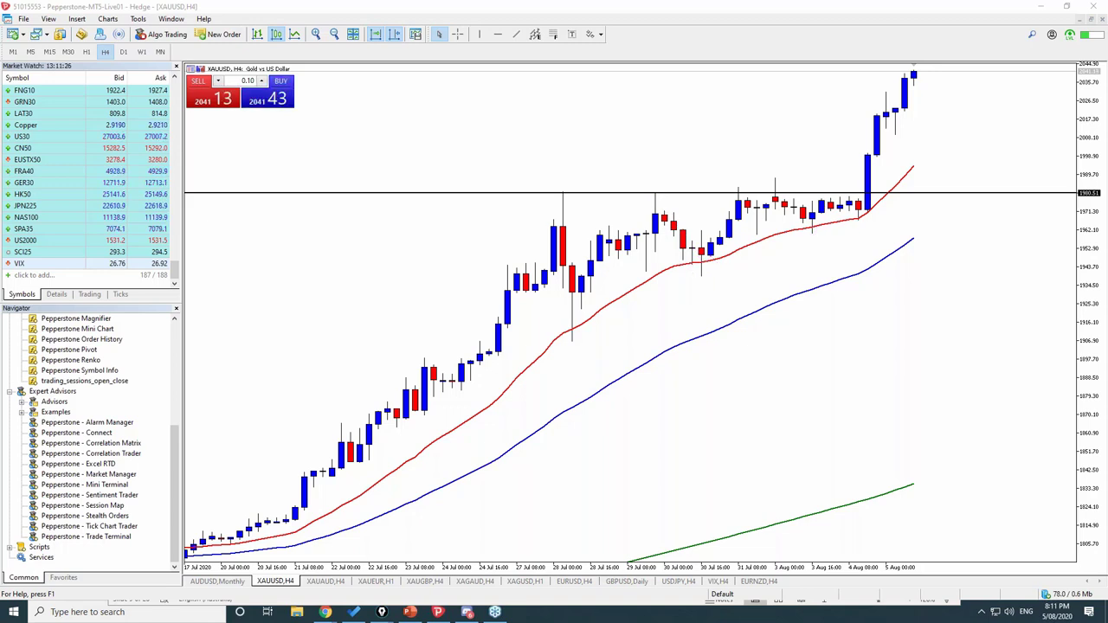
Draw a rising trendline from the 28 July low beneath the higher lows to the resistance line.
click(516, 33)
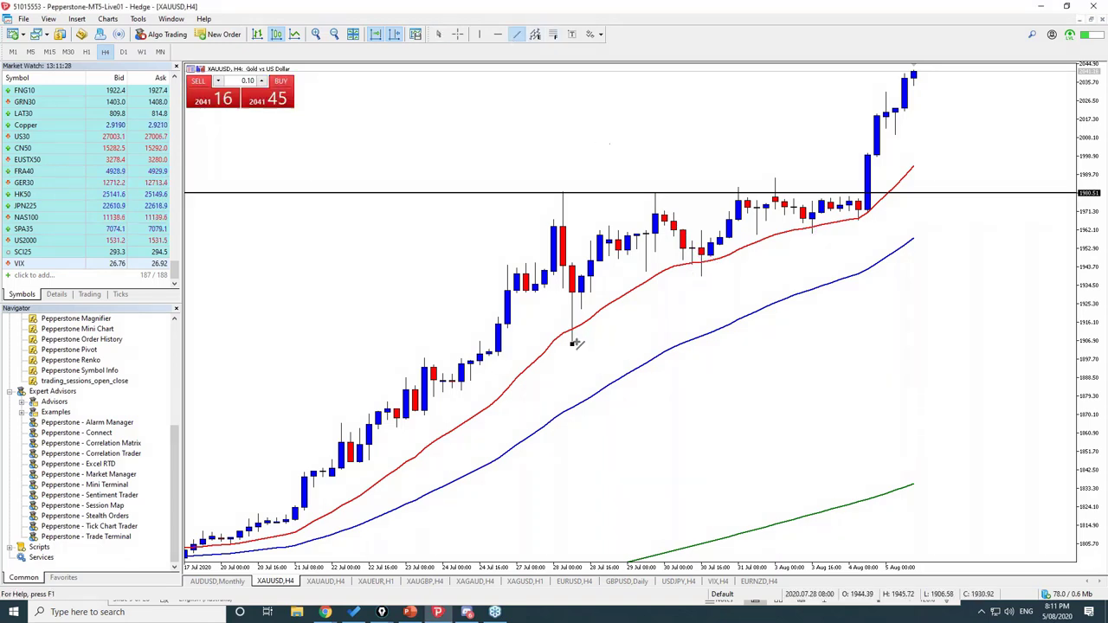
drag(572, 342, 913, 193)
click(774, 328)
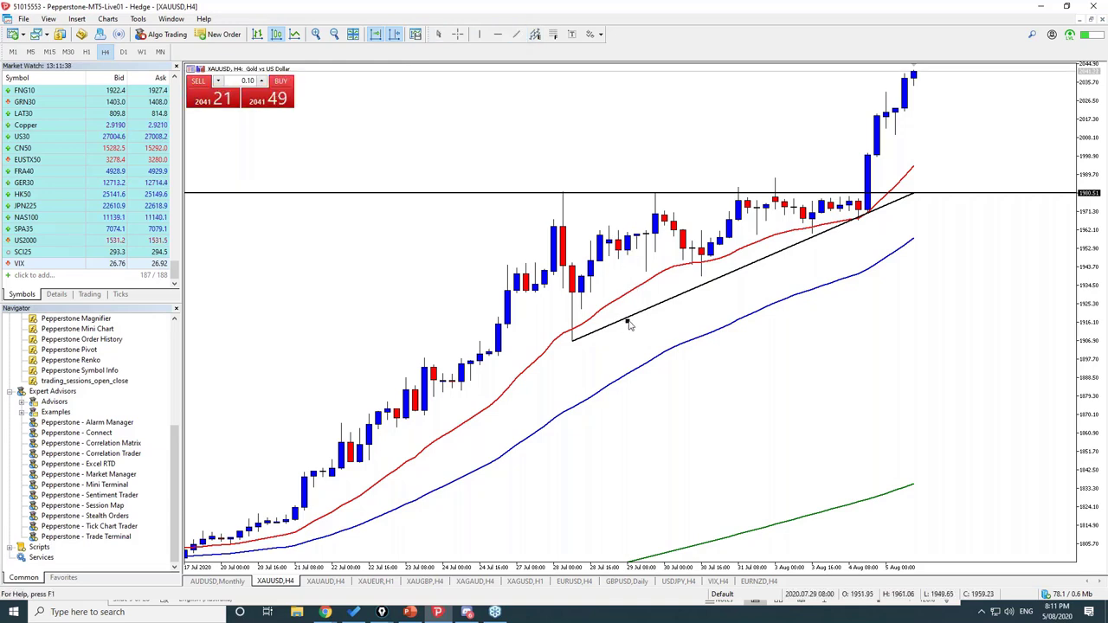
Draw a vertical line spanning the triangle's height and move it above resistance beyond the latest candle as a breakout projection.
drag(626, 322, 629, 198)
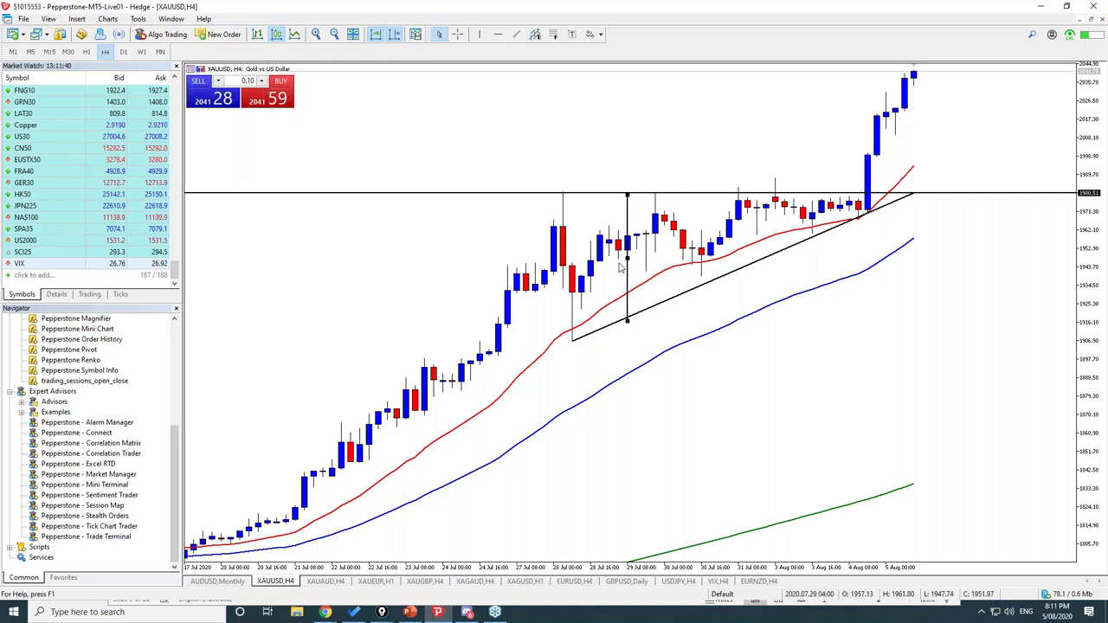
drag(630, 302, 968, 130)
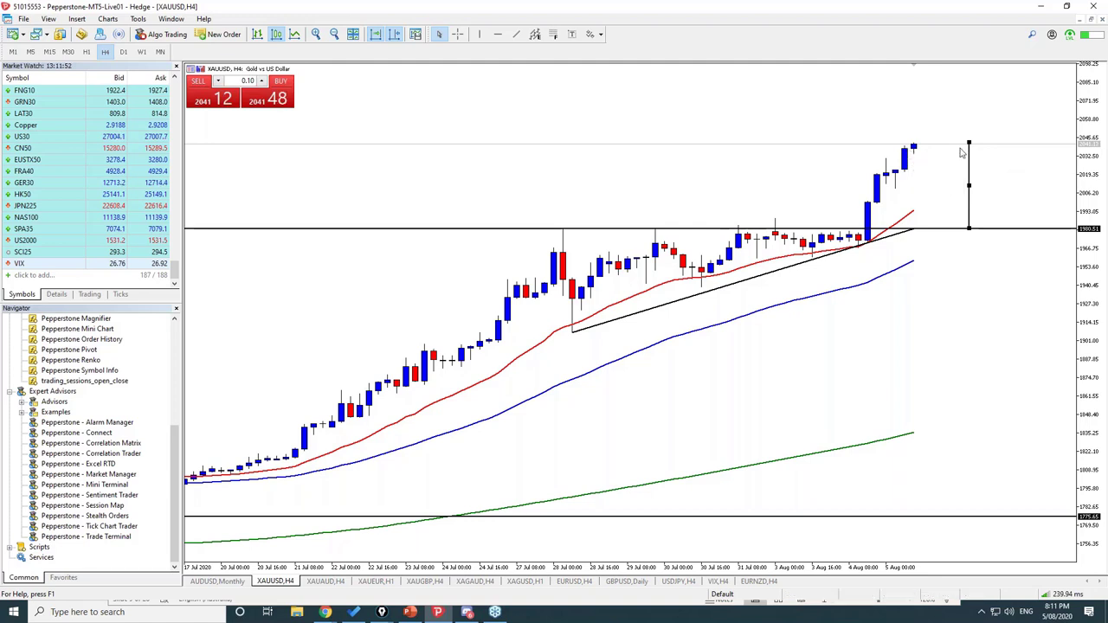
drag(1084, 195, 1092, 138)
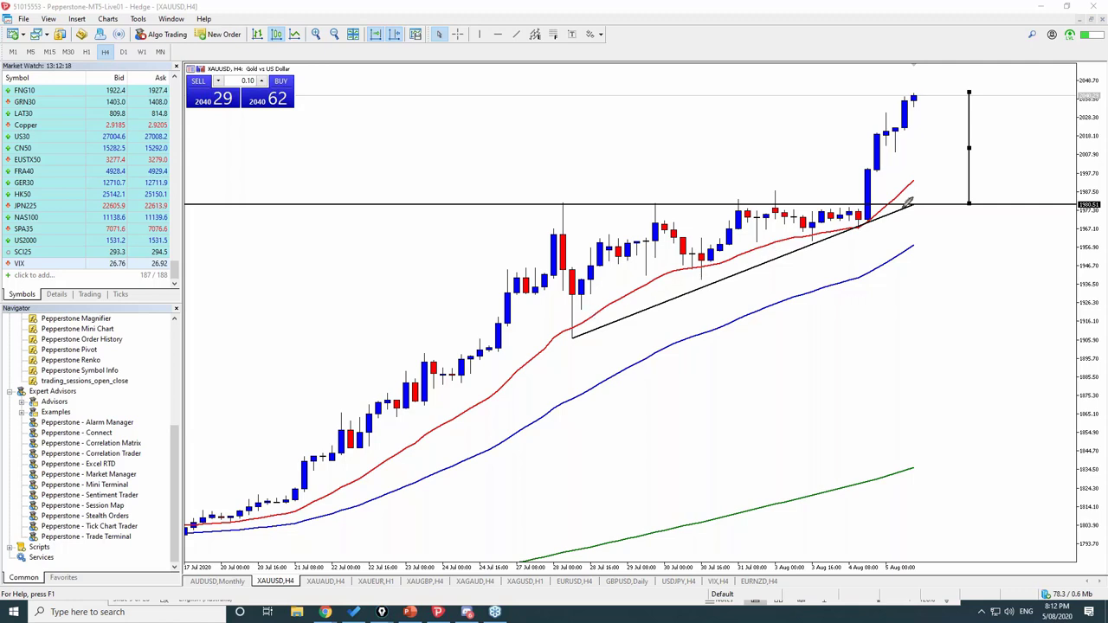
Label the four highs at resistance R, circle the level's price, and draw a pullback arrow down to an S label.
drag(556, 184, 570, 198)
mouse_move(645, 197)
mouse_down()
mouse_move(657, 179)
mouse_move(661, 195)
mouse_up()
mouse_move(734, 197)
mouse_down()
mouse_move(750, 180)
mouse_move(747, 198)
mouse_move(786, 177)
mouse_move(789, 198)
mouse_up()
mouse_move(1104, 198)
mouse_down()
mouse_move(1093, 220)
mouse_move(1093, 199)
mouse_up()
mouse_move(921, 97)
mouse_down()
mouse_move(947, 183)
mouse_move(935, 189)
mouse_move(947, 187)
mouse_move(956, 233)
mouse_up()
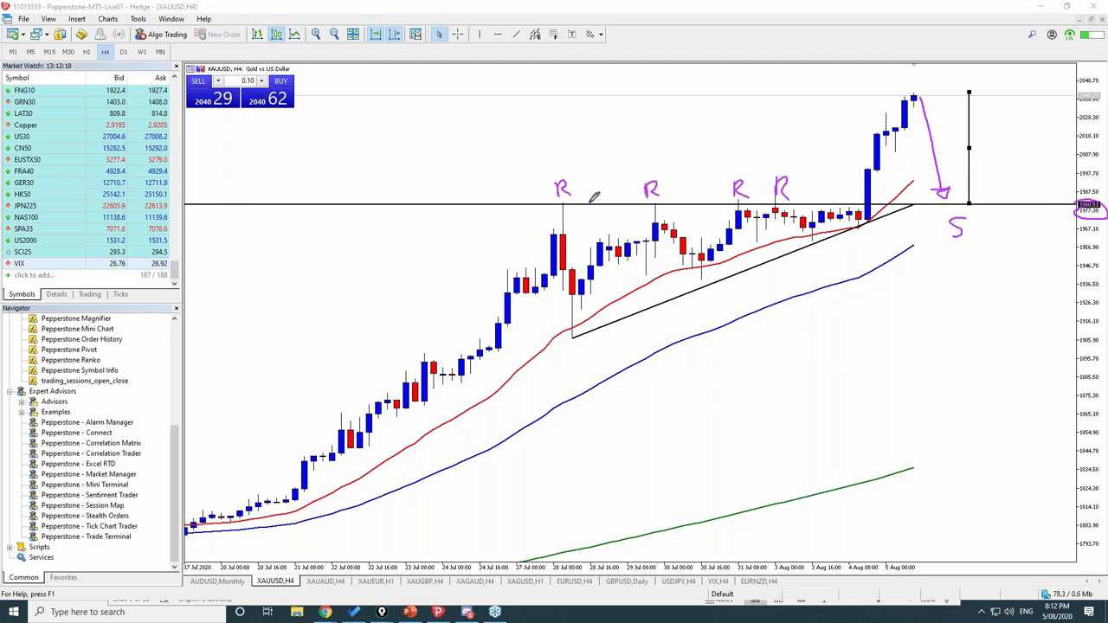
Number the four resistance touches 1 to 4, circle the group, and clear all the freehand annotations.
drag(555, 153, 556, 168)
drag(643, 159, 726, 174)
mouse_move(787, 155)
mouse_down()
mouse_move(803, 165)
mouse_move(797, 173)
mouse_up()
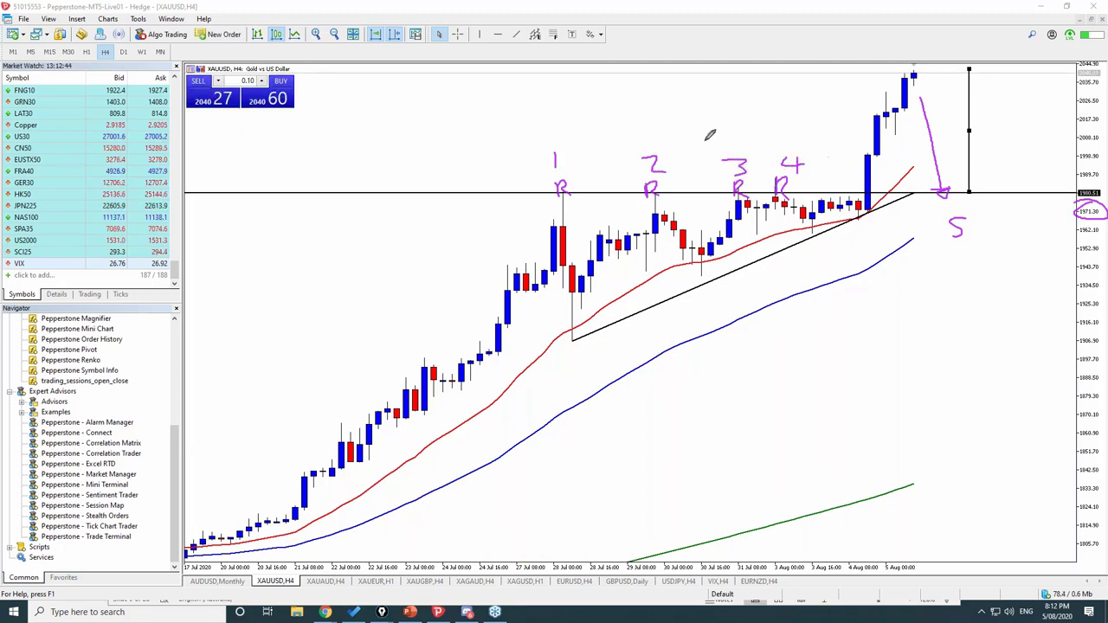
mouse_move(769, 136)
mouse_down()
mouse_move(693, 235)
mouse_move(663, 136)
mouse_move(648, 137)
mouse_up()
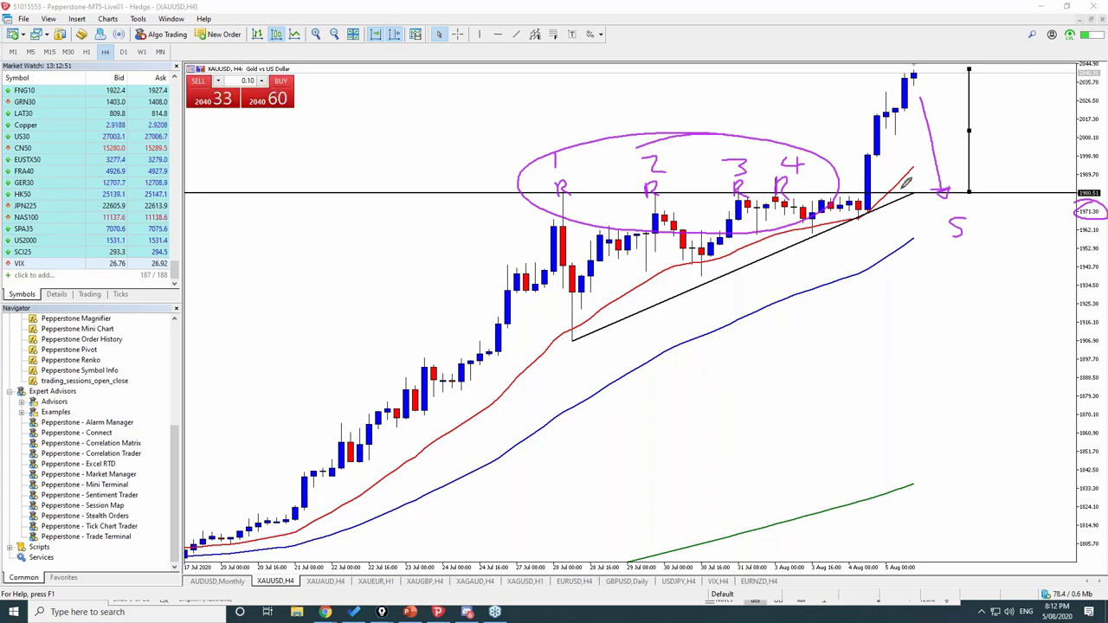
drag(793, 80, 764, 122)
key(Escape)
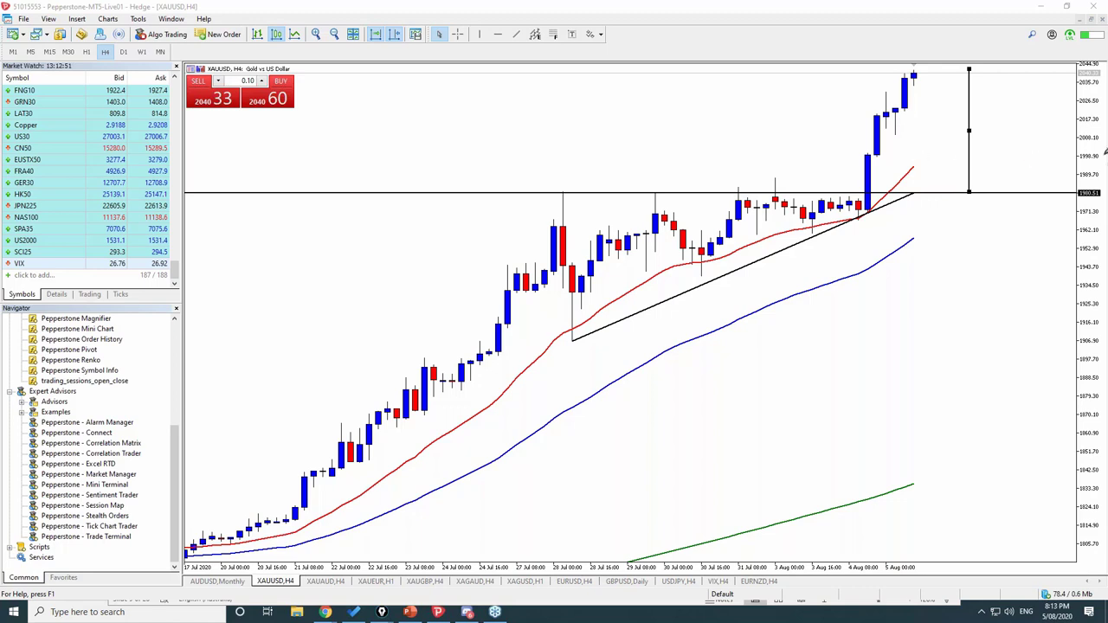
Circle the price scale near 2008.10, sketch a zigzag of swings inside the triangle, and point an arrow at the rising trendline.
mouse_move(1070, 137)
mouse_down()
mouse_move(1096, 146)
mouse_move(1092, 156)
mouse_move(1074, 150)
mouse_move(1104, 141)
mouse_up()
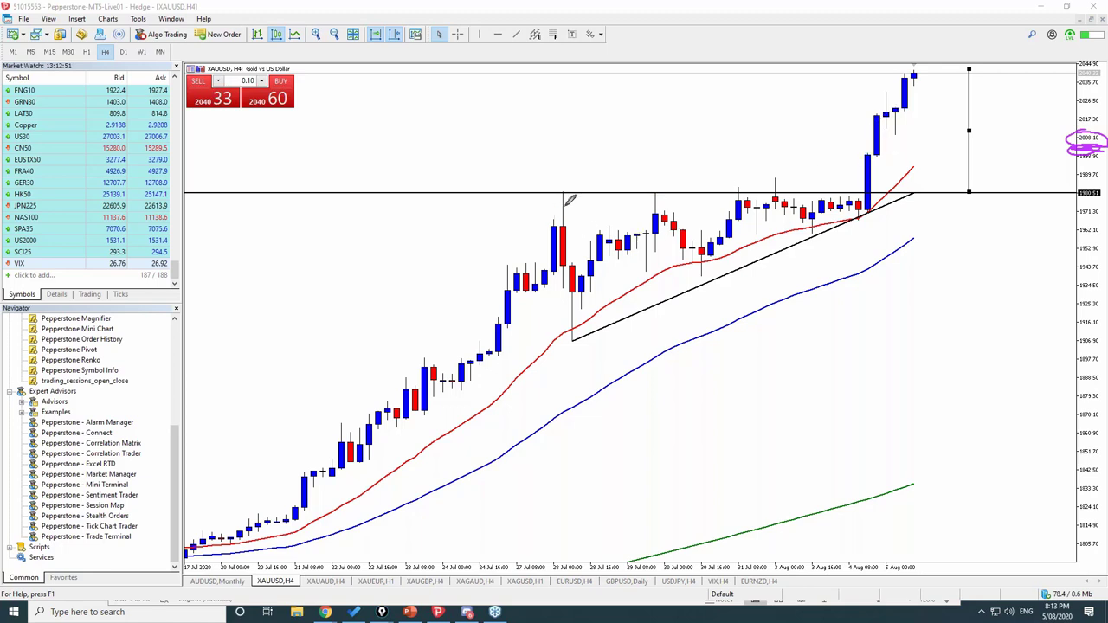
mouse_move(570, 200)
mouse_down()
mouse_move(561, 296)
mouse_move(831, 189)
mouse_up()
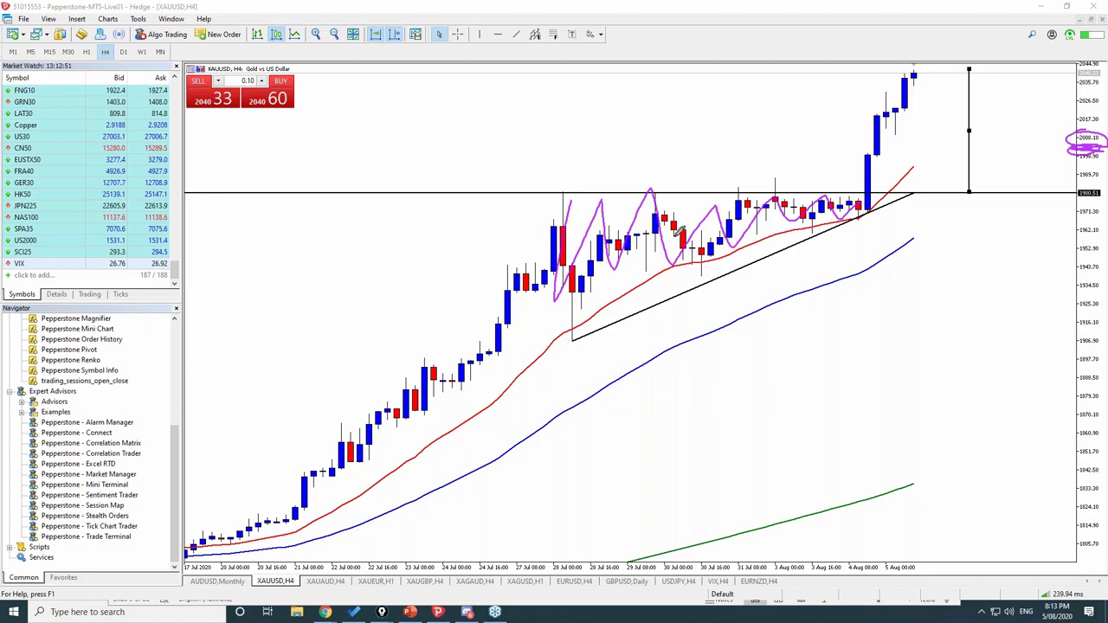
mouse_move(992, 314)
mouse_down()
mouse_move(844, 259)
mouse_move(870, 247)
mouse_up()
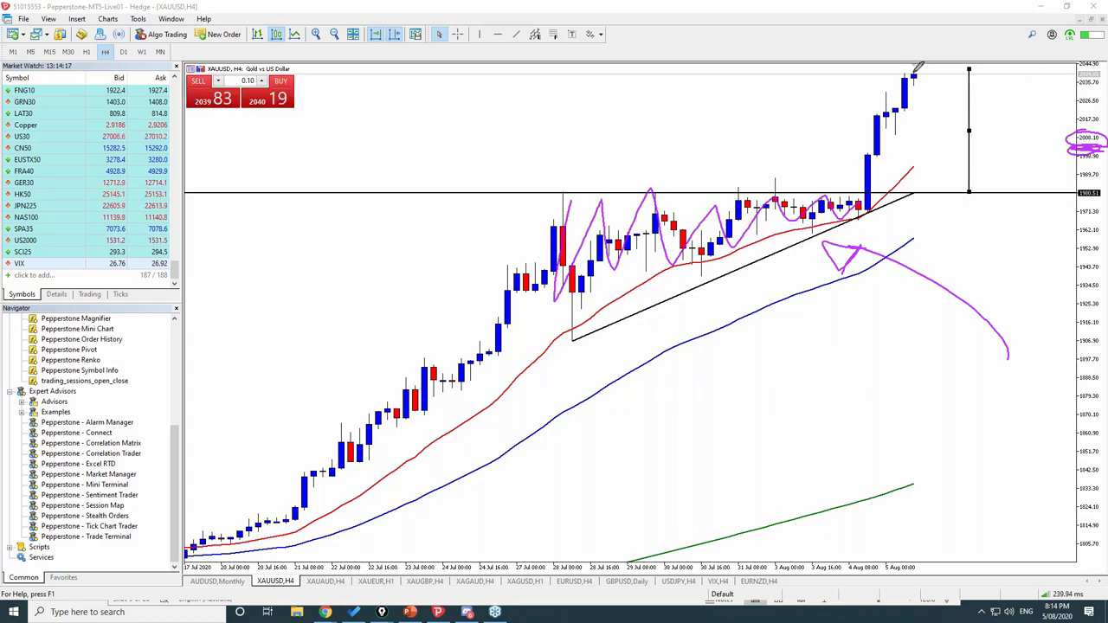
Sketch a pullback arrow from the latest candle down towards the red moving average, mark its end, and clear all the freehand annotations.
drag(916, 75, 927, 137)
mouse_move(938, 143)
mouse_down()
mouse_move(917, 149)
mouse_move(938, 145)
mouse_up()
drag(935, 151, 951, 148)
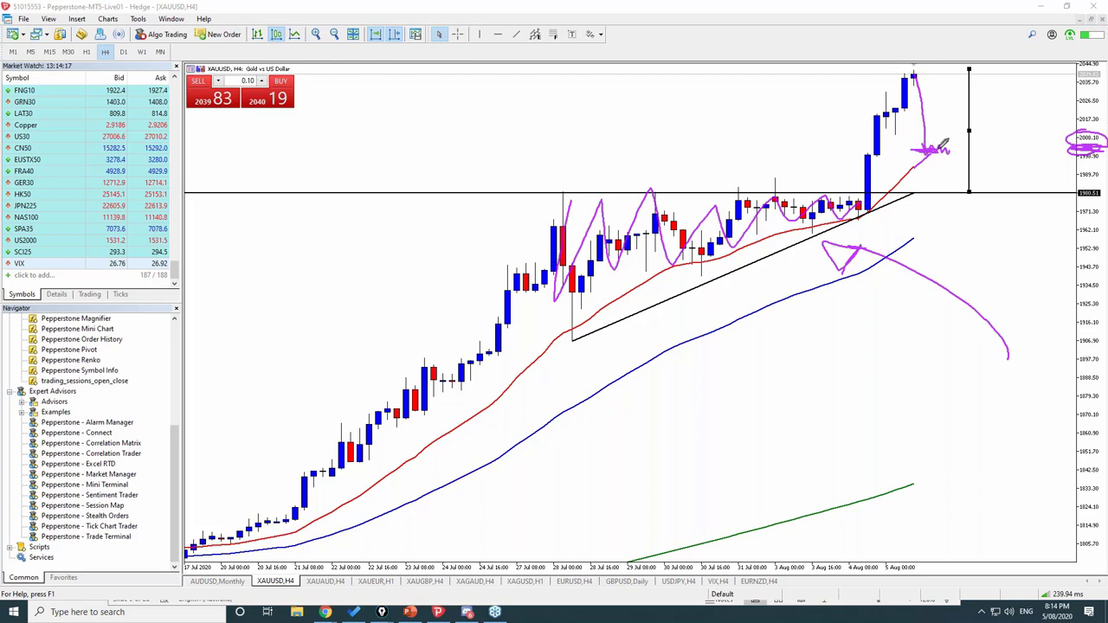
mouse_move(957, 216)
mouse_down()
mouse_move(931, 177)
mouse_move(924, 183)
mouse_move(938, 182)
mouse_up()
key(e)
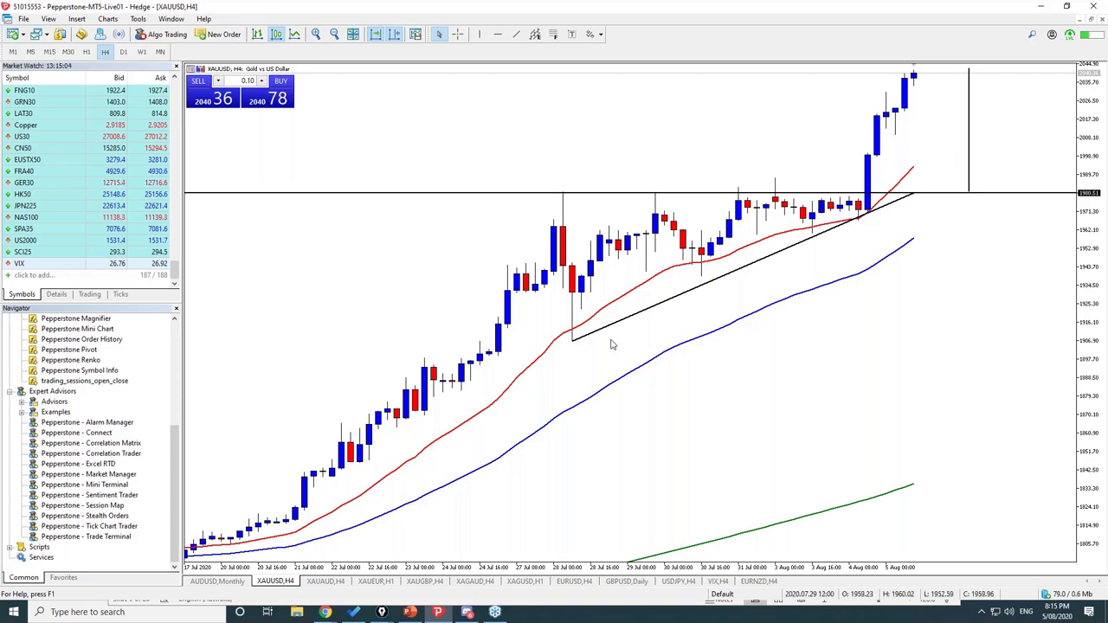
On the XAUAUD H4 chart, add a horizontal line along the July highs and adjust it to about 2607.
key(ctrl+Tab)
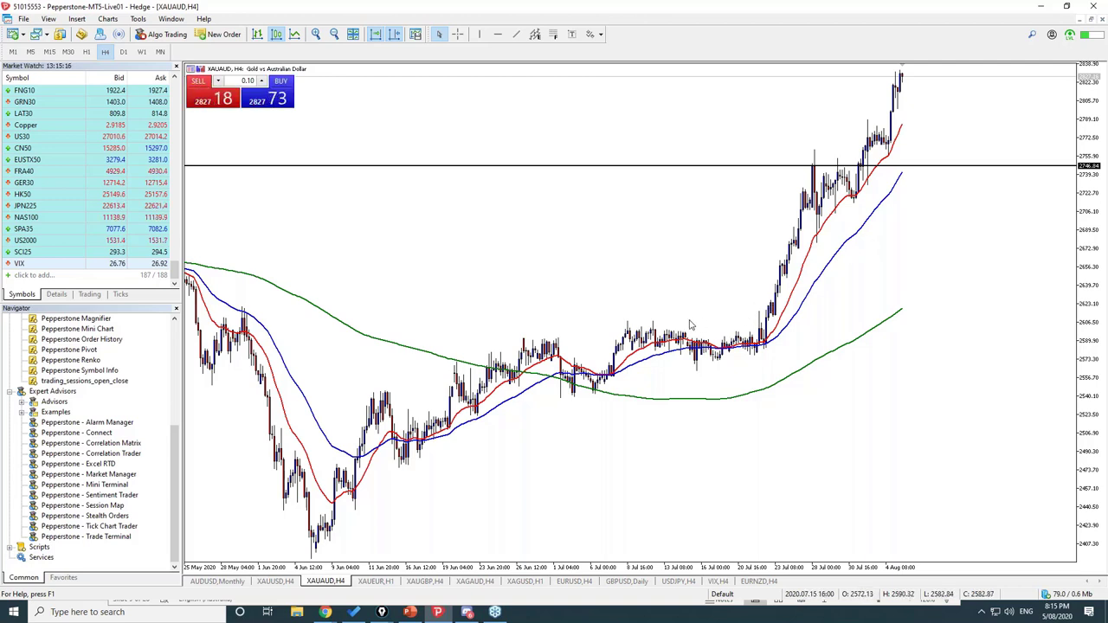
click(498, 34)
click(653, 325)
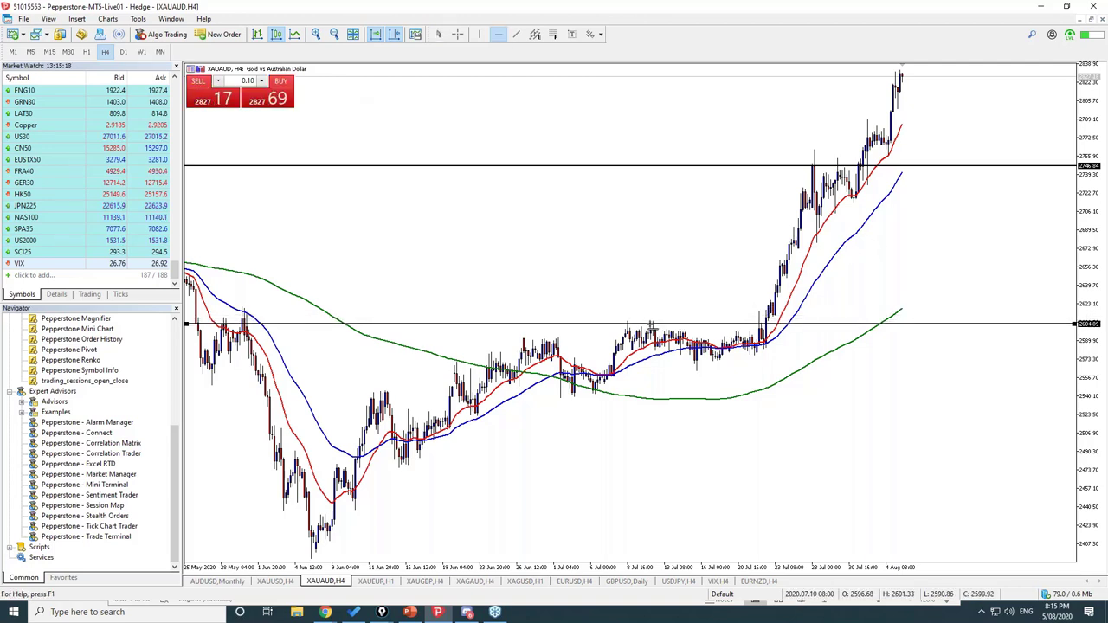
drag(663, 327, 623, 324)
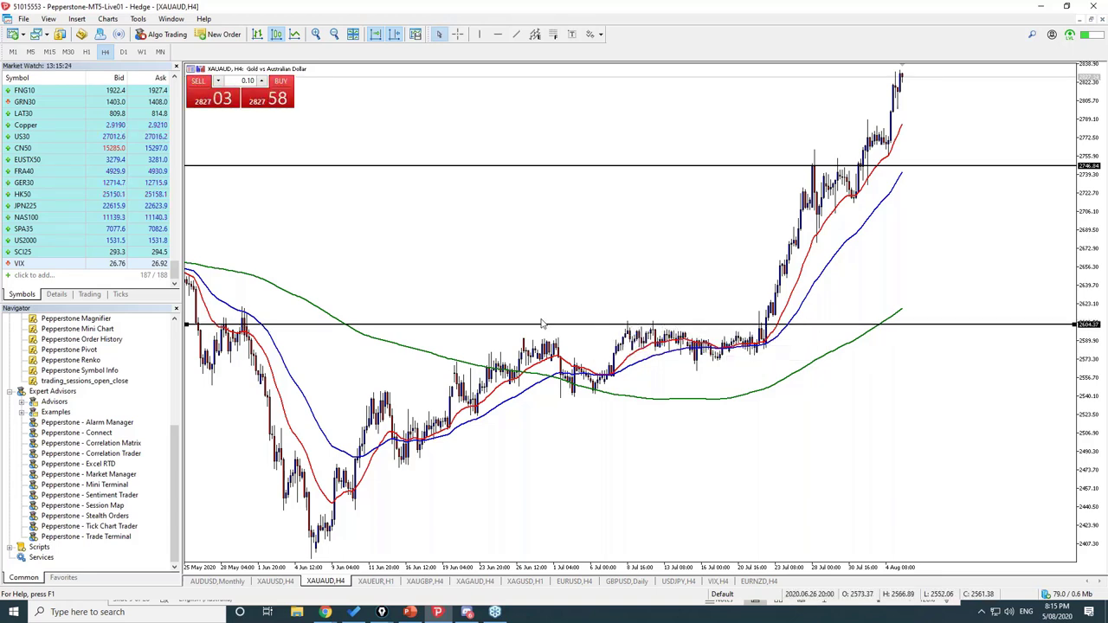
drag(542, 324, 569, 323)
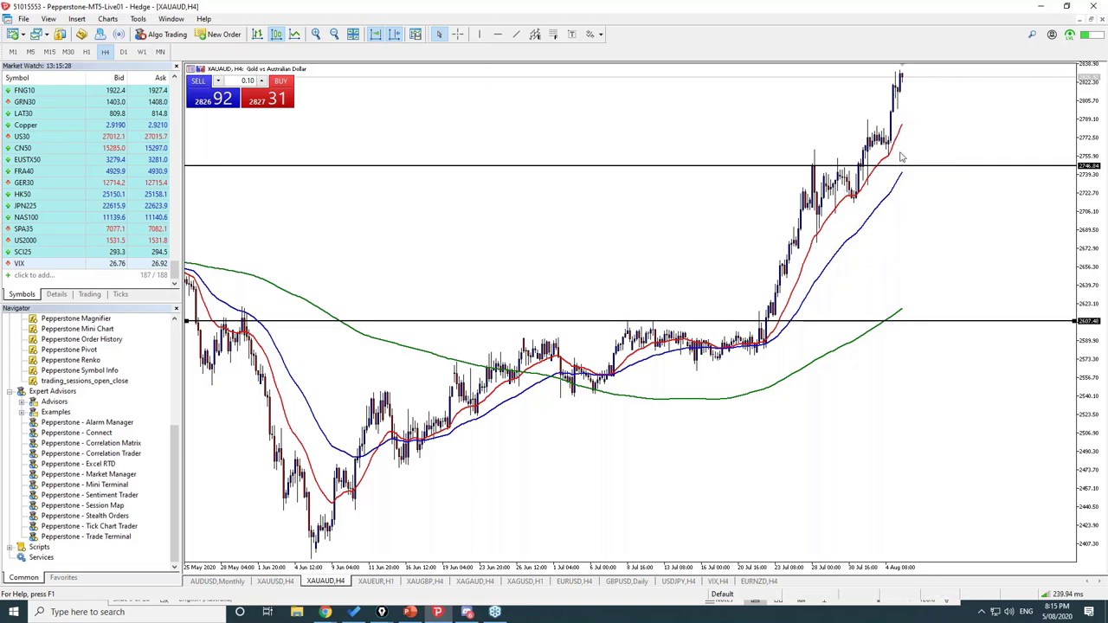
Show XAUAUD on the daily timeframe and trace the highs along the 2746.84 resistance line with the crosshair.
click(123, 52)
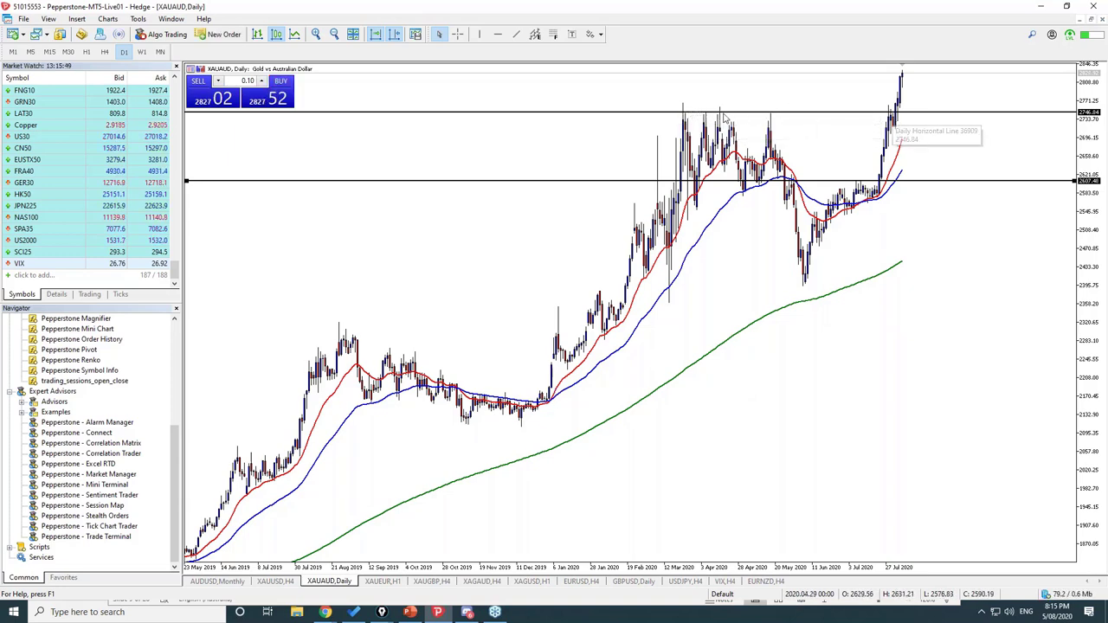
click(458, 36)
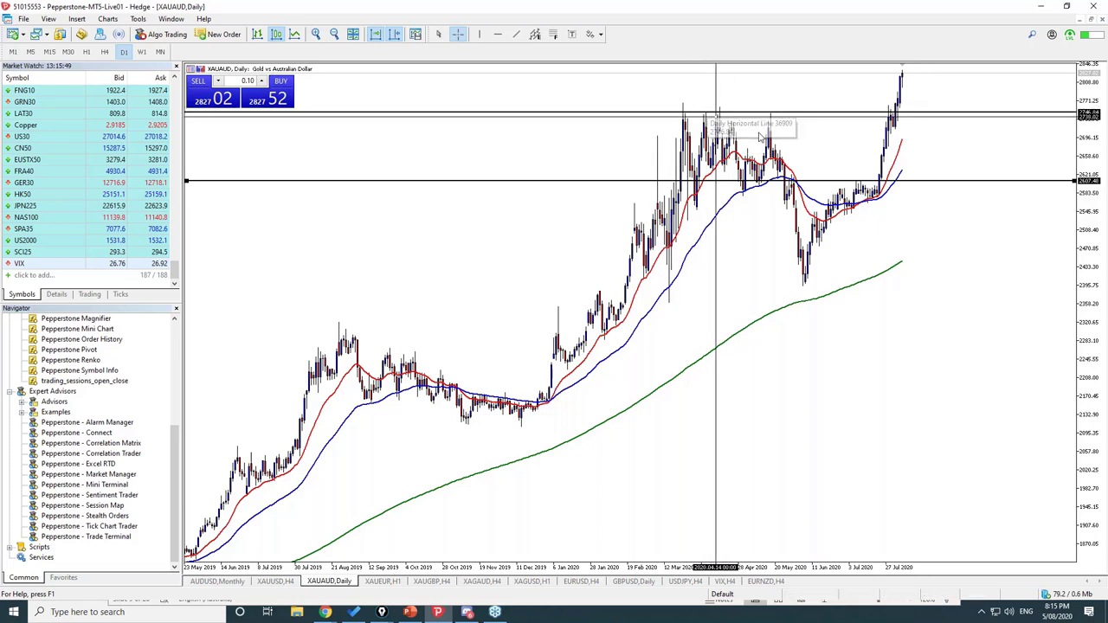
drag(952, 111, 863, 147)
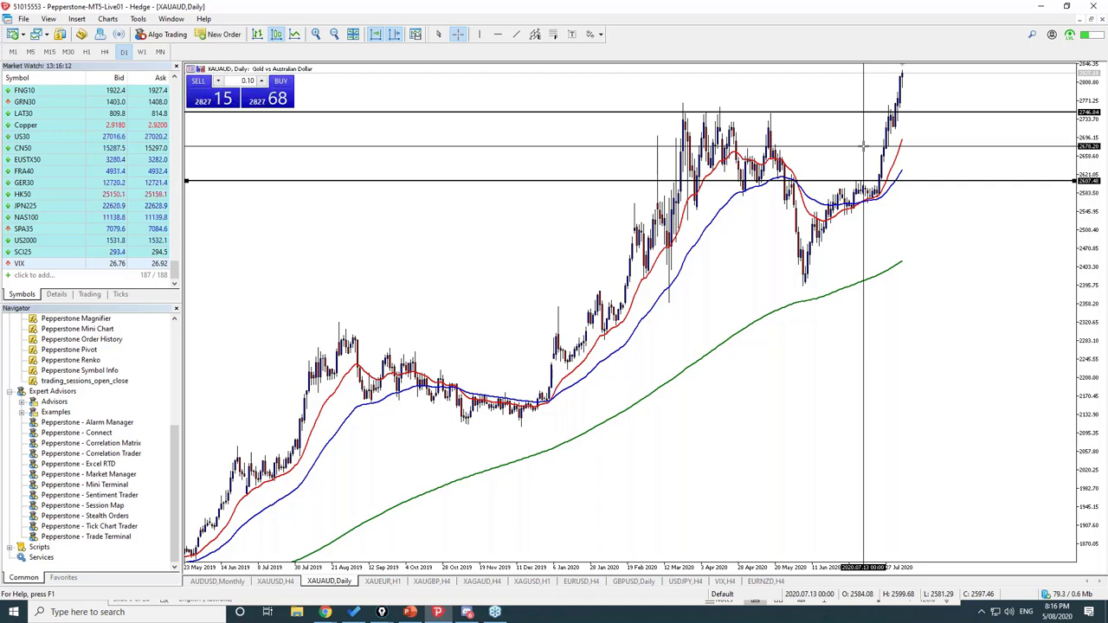
key(Escape)
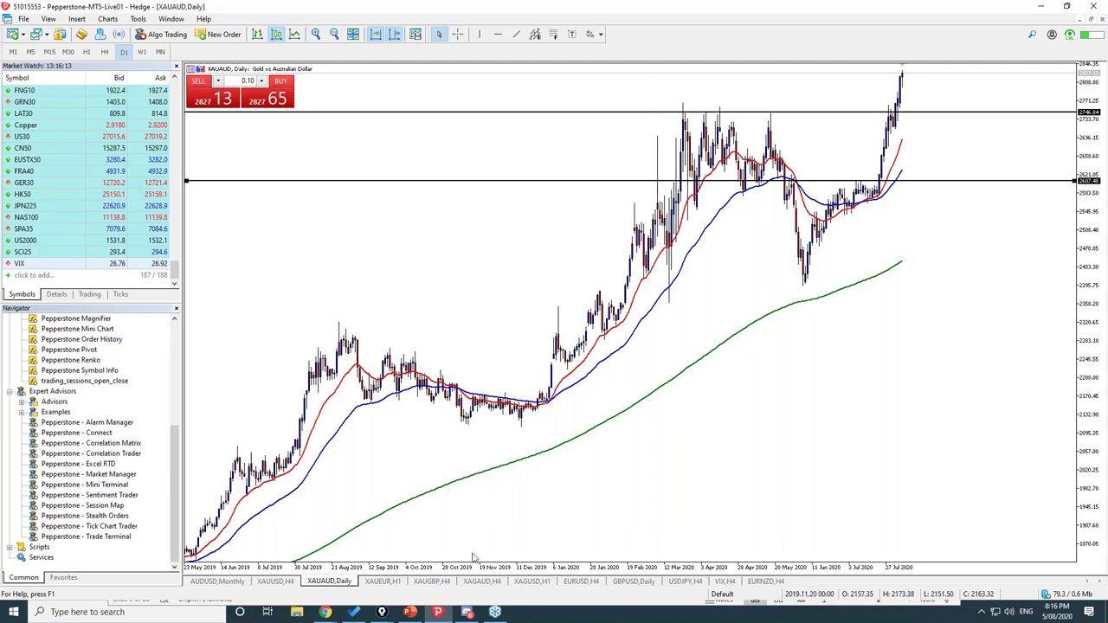
Switch to PowerPoint, present from the Live Example slide, swap presenter view with the slide show, and advance to The Top Down Approach.
click(438, 613)
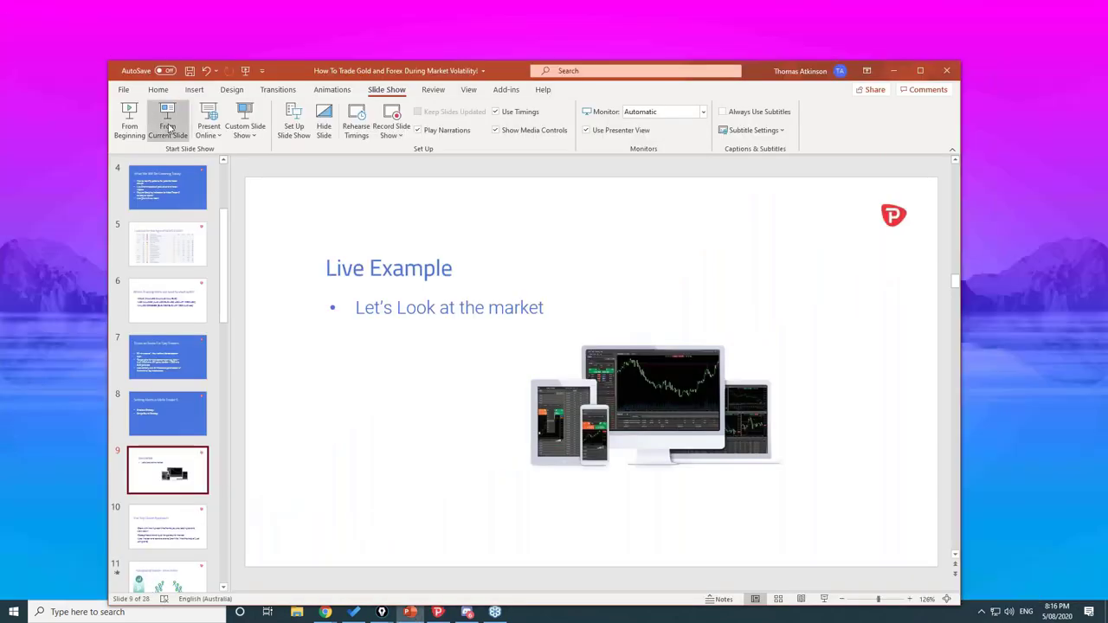
click(167, 121)
click(188, 18)
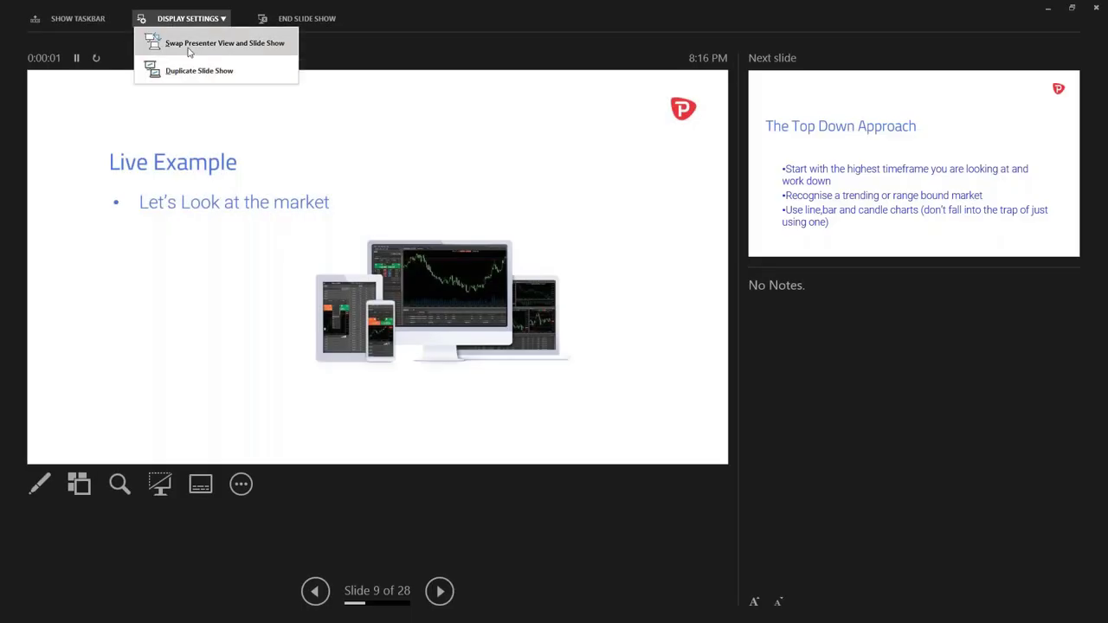
click(161, 43)
key(Right)
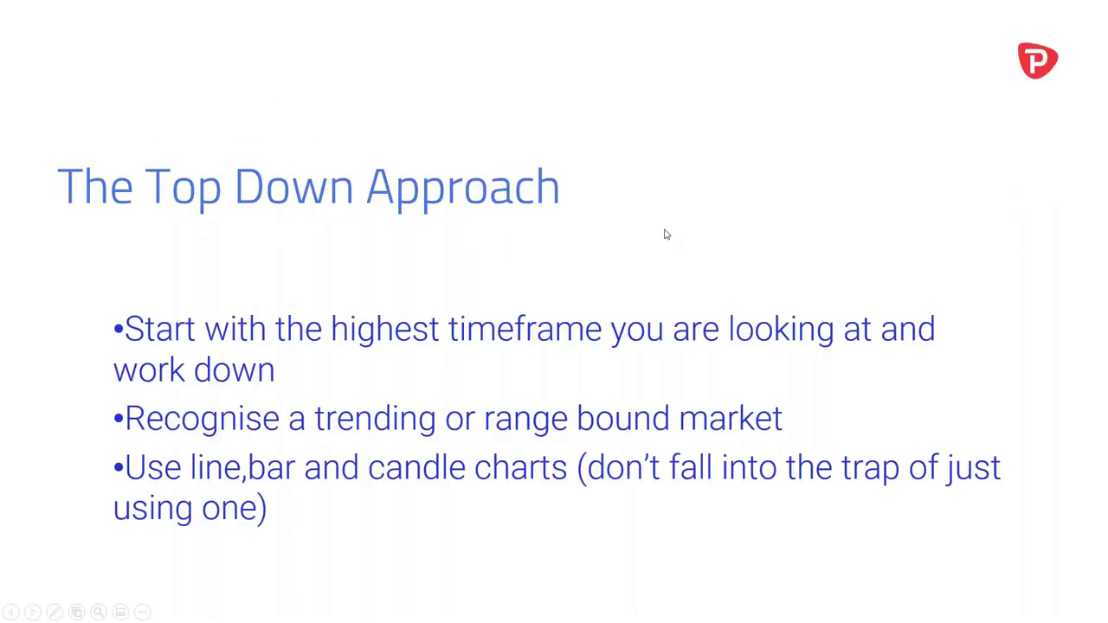
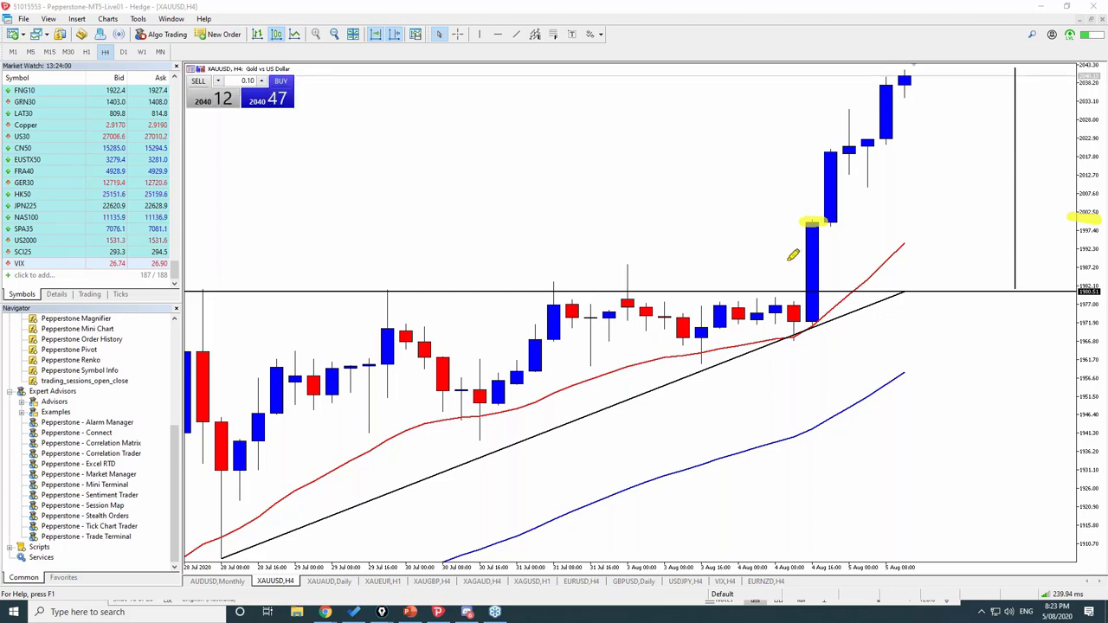
Highlight the zigzag of swings inside the gold triangle, mark the top of the projection line, and clear the highlights.
mouse_move(243, 333)
mouse_down()
mouse_move(337, 303)
mouse_move(498, 407)
mouse_move(768, 312)
mouse_move(822, 314)
mouse_up()
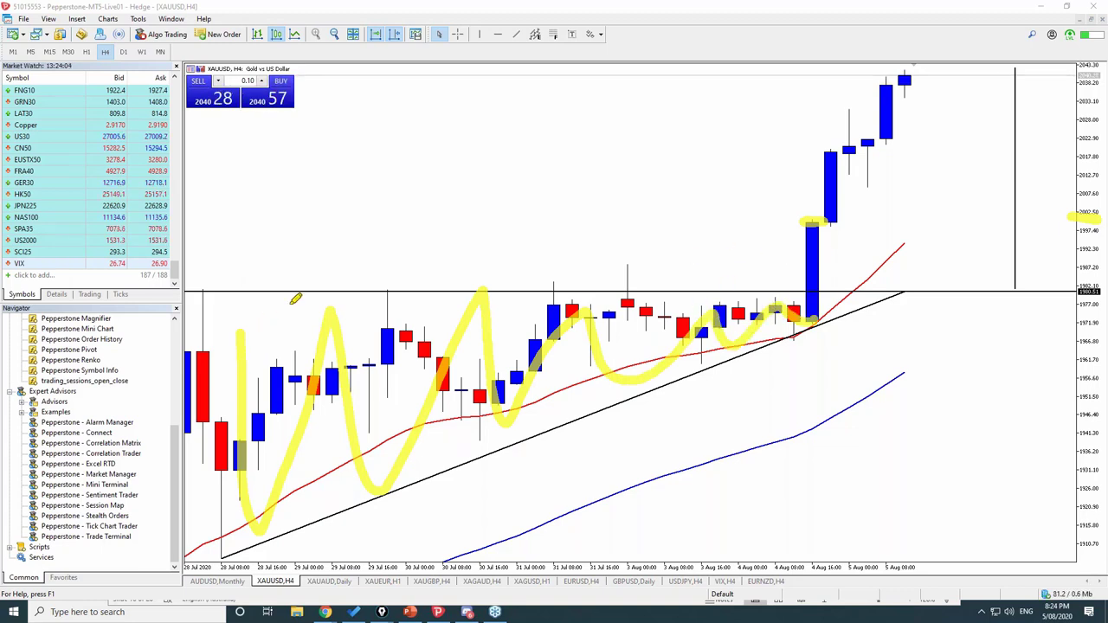
drag(1011, 77, 1033, 76)
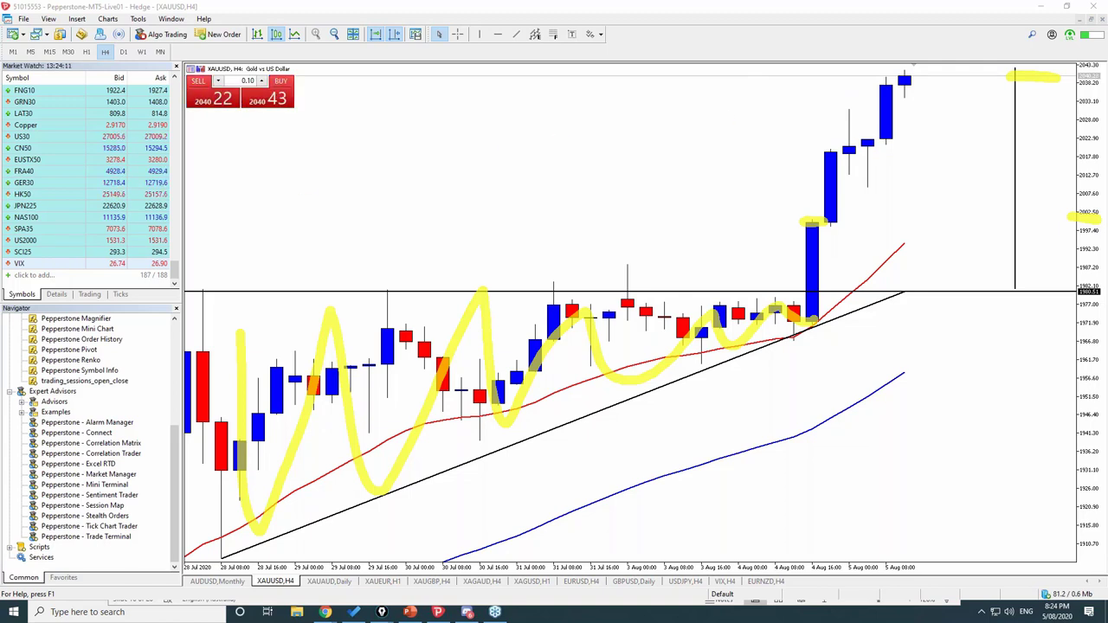
key(e)
Circle the close of the breakout candle and point an arrow at it labelled CONF.
drag(822, 218, 815, 214)
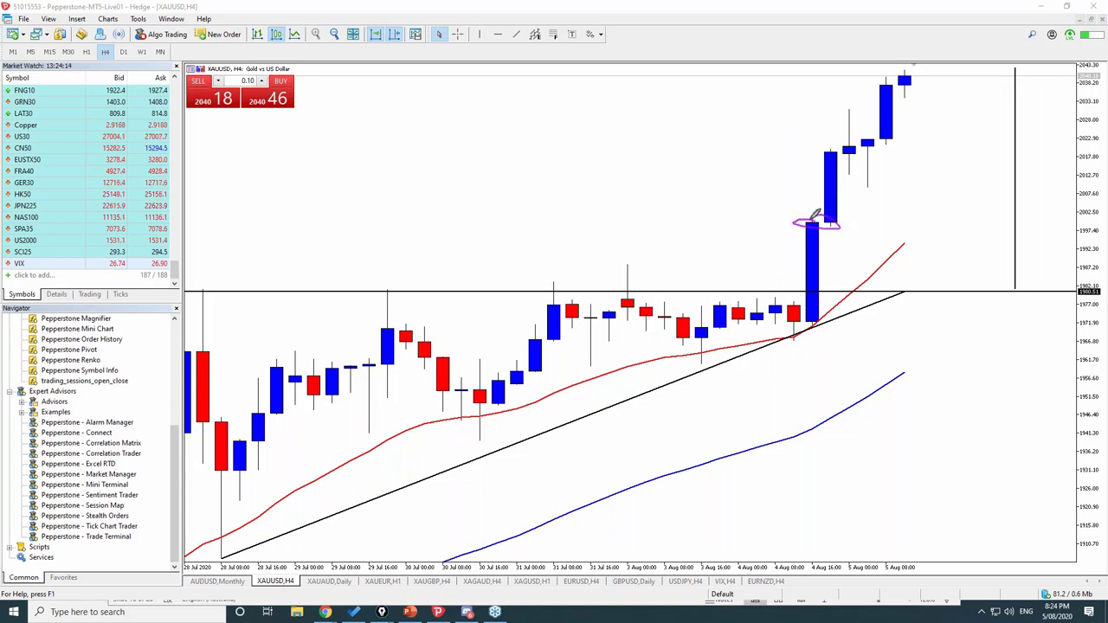
drag(696, 136, 817, 207)
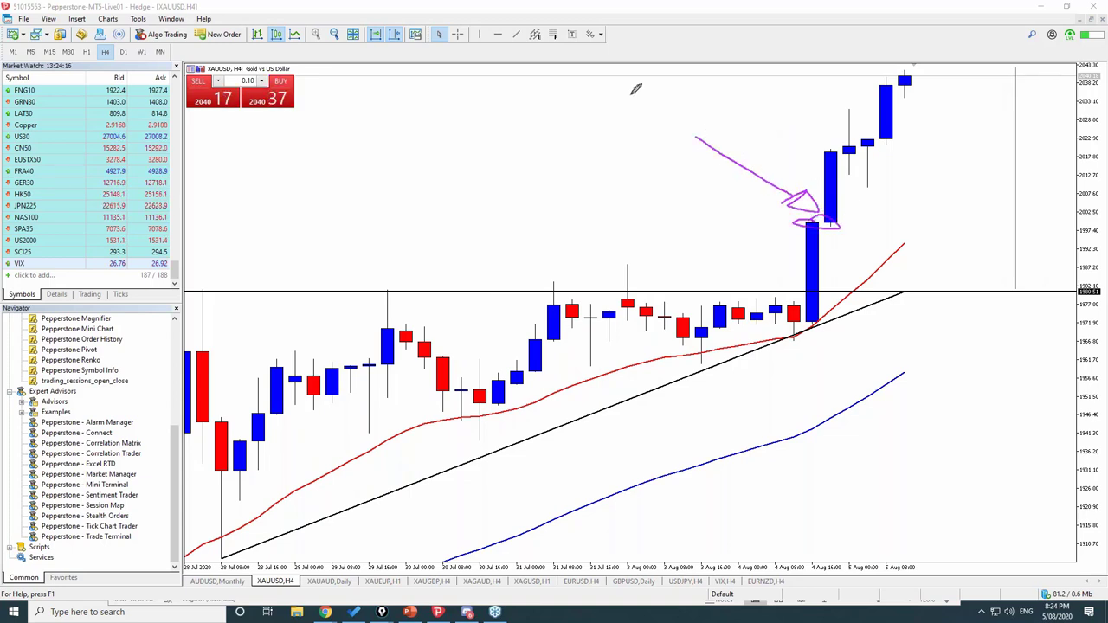
mouse_move(640, 111)
mouse_down()
mouse_move(644, 131)
mouse_move(697, 102)
mouse_move(739, 99)
mouse_up()
drag(710, 115, 729, 114)
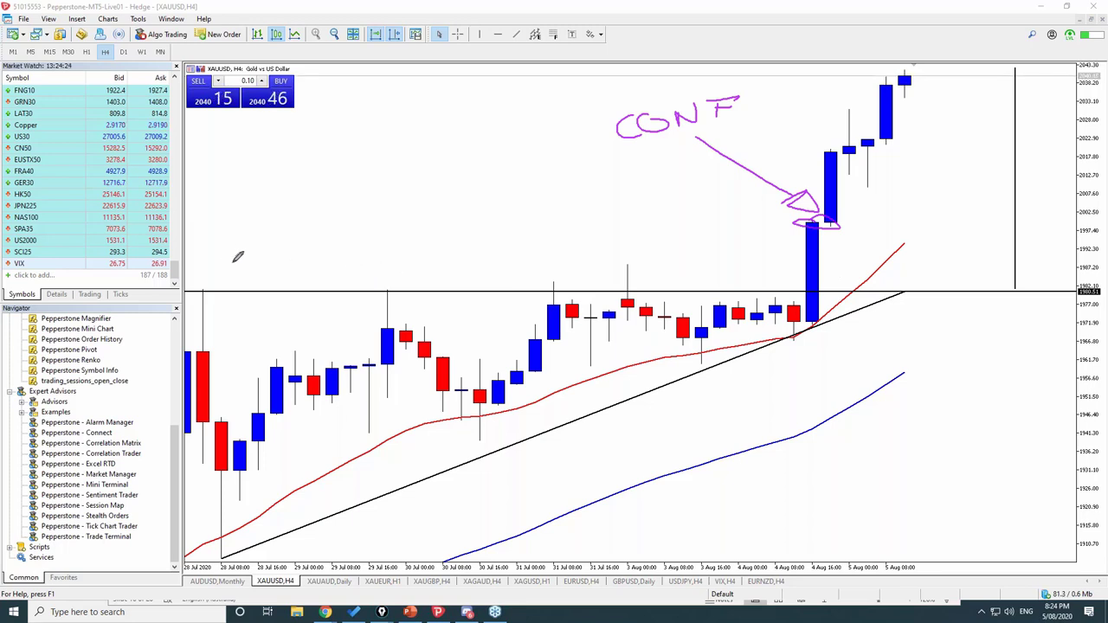
Label each of the four highs touching the resistance line with an R.
mouse_move(208, 252)
mouse_down()
mouse_move(210, 280)
mouse_move(260, 282)
mouse_up()
drag(370, 257, 373, 284)
drag(371, 255, 415, 283)
drag(542, 260, 543, 281)
drag(539, 258, 569, 283)
drag(616, 257, 619, 283)
drag(618, 257, 644, 280)
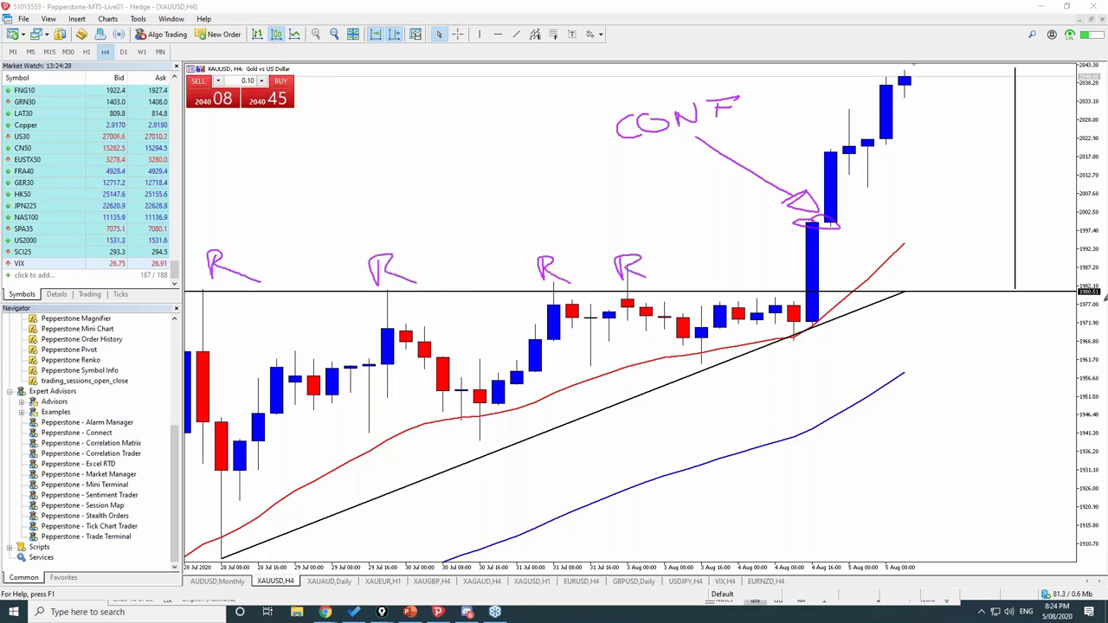
Circle the resistance price, sketch the pullback to resistance and an arrow at the breakout candle's base, and clear all annotations.
drag(1102, 286, 1101, 289)
drag(828, 222, 854, 287)
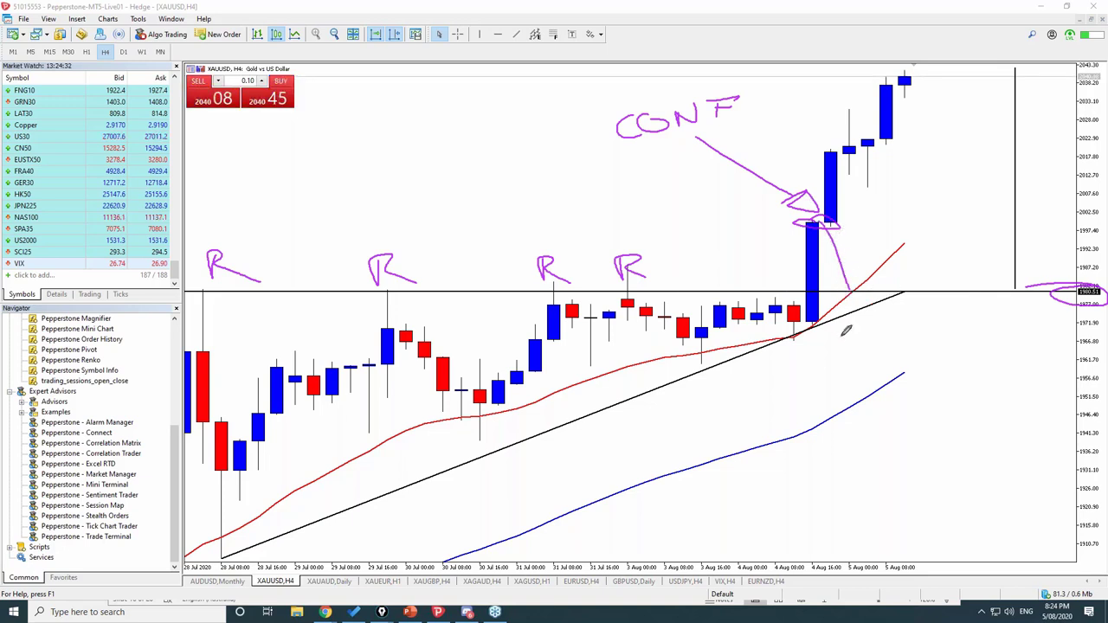
mouse_move(818, 328)
mouse_down()
mouse_move(834, 407)
mouse_move(828, 345)
mouse_up()
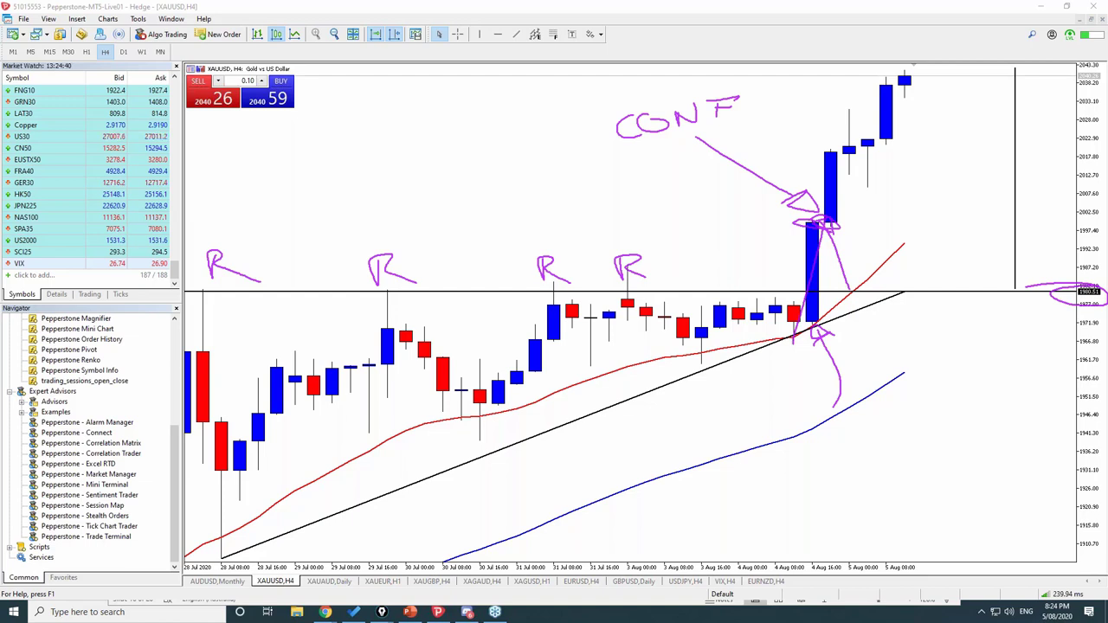
key(e)
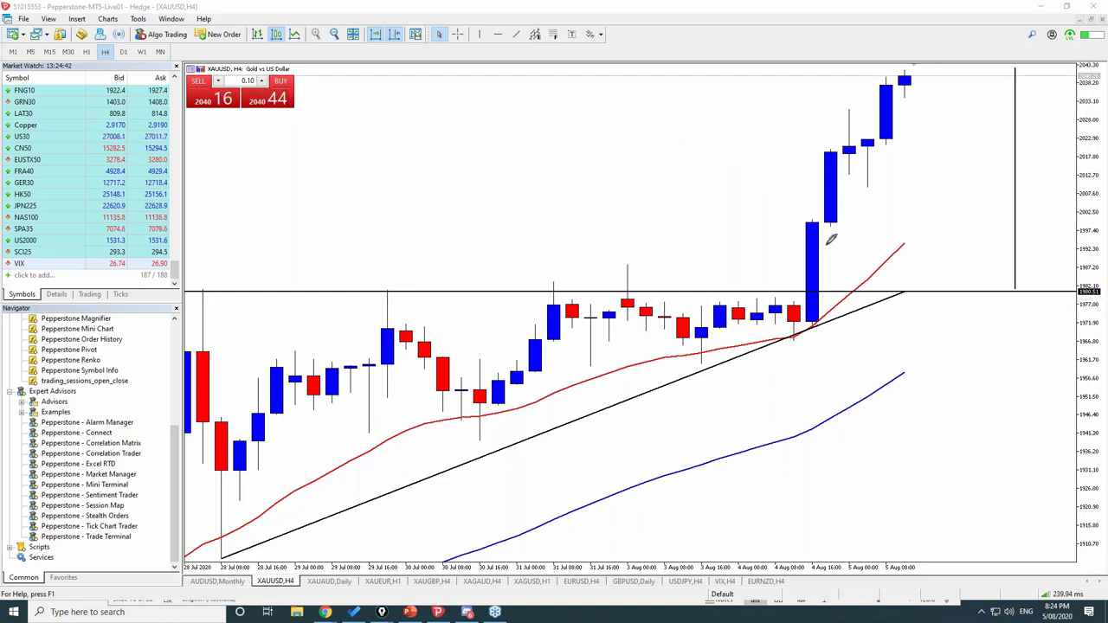
Underscore the breakout candle's close, sketch a pullback from it down to resistance, and leave annotation mode.
drag(803, 221, 824, 220)
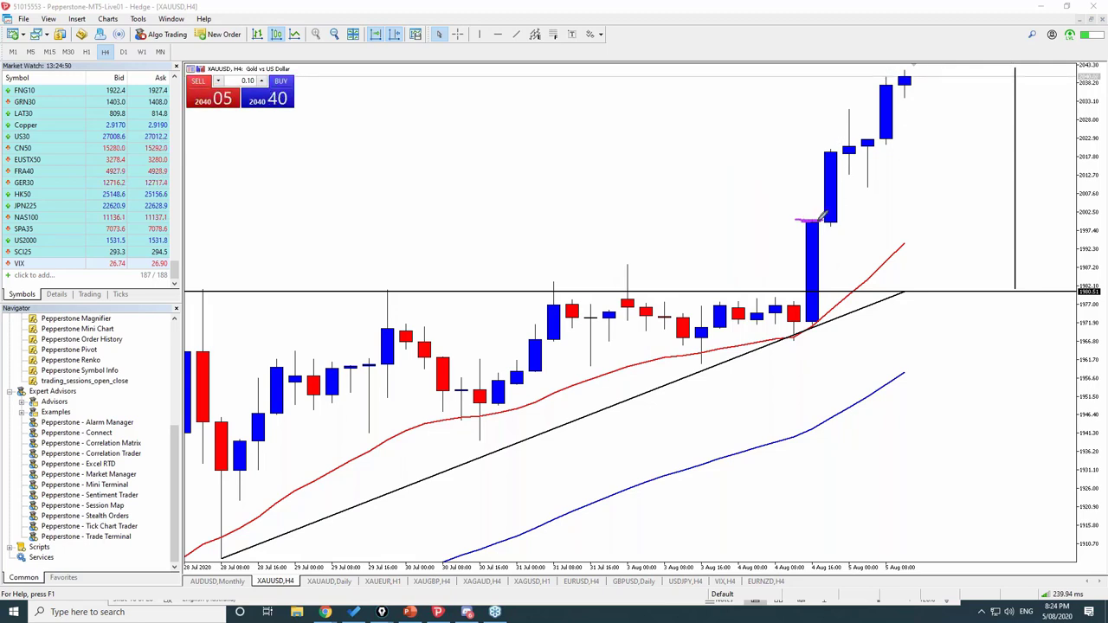
drag(819, 221, 840, 292)
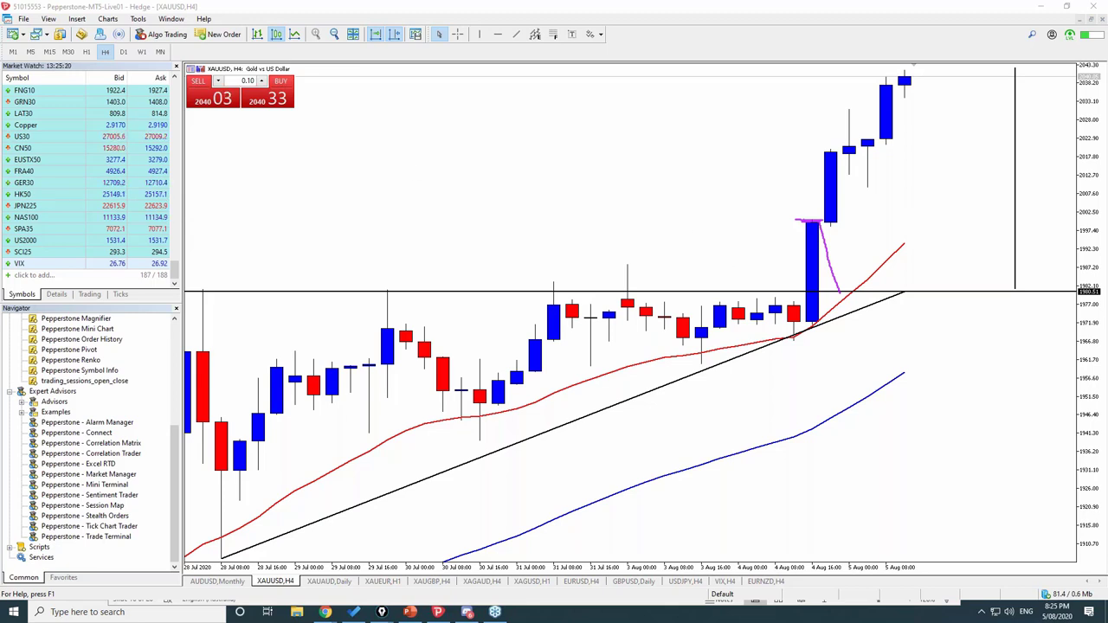
key(Escape)
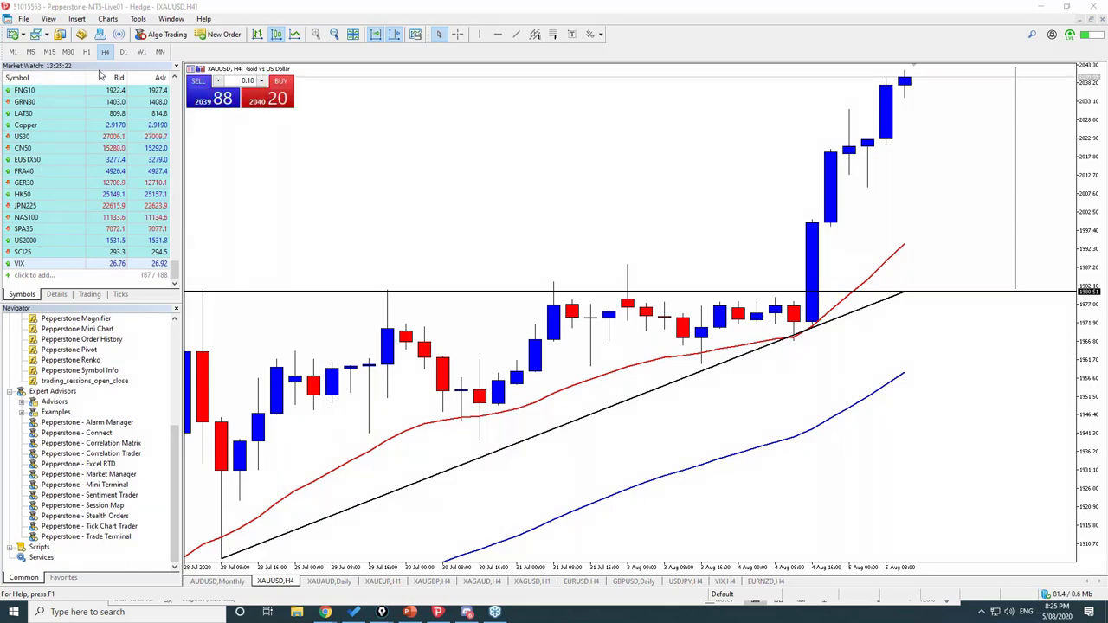
Show gold on the daily timeframe and move the lower horizontal line down to the April and May highs, at about 1748.
click(123, 52)
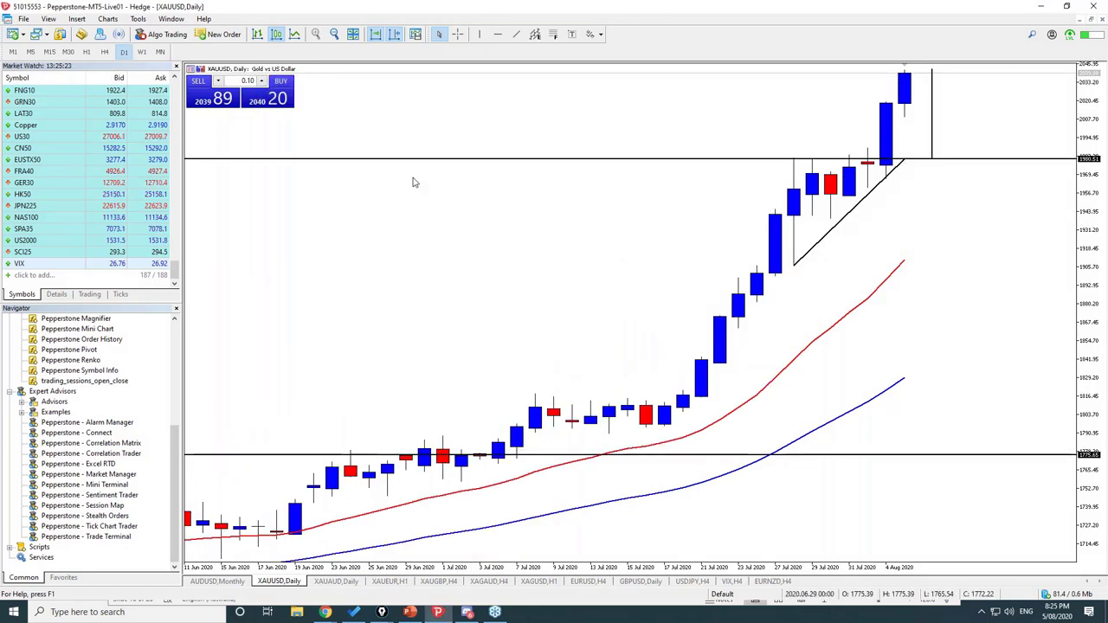
click(334, 34)
click(335, 34)
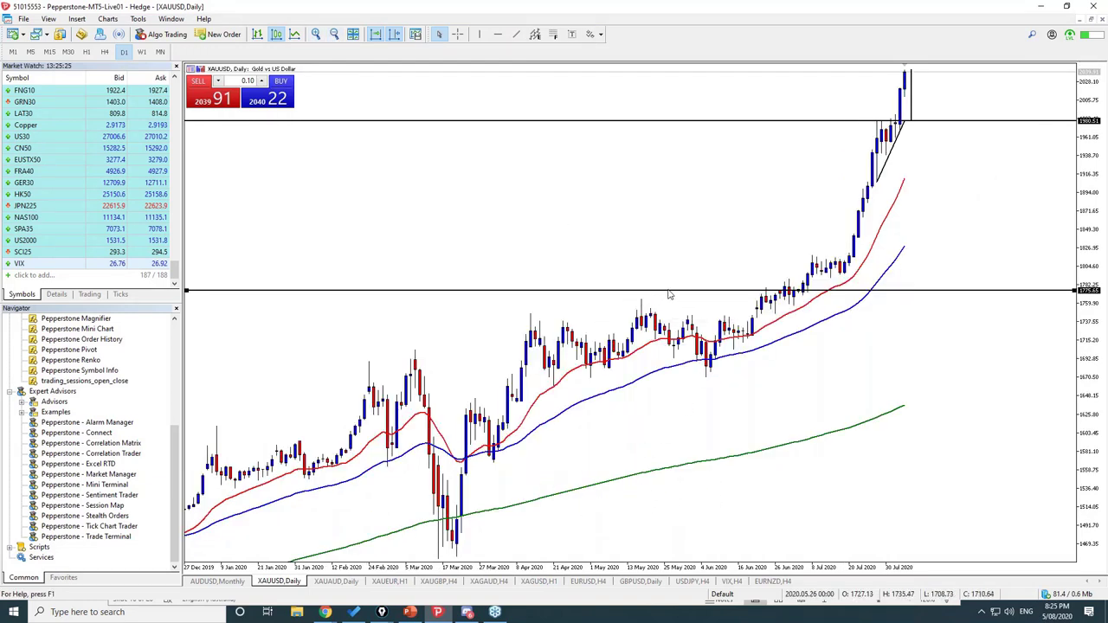
drag(665, 290, 665, 313)
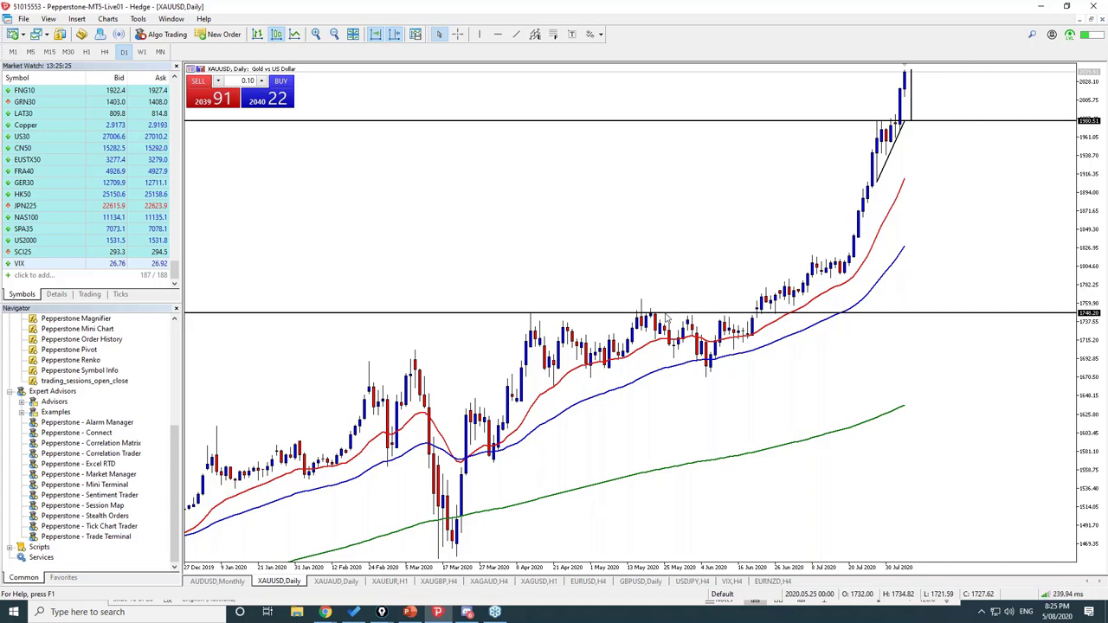
Add a horizontal line along the July consolidation highs on the daily gold chart at 1815.14.
mouse_move(825, 273)
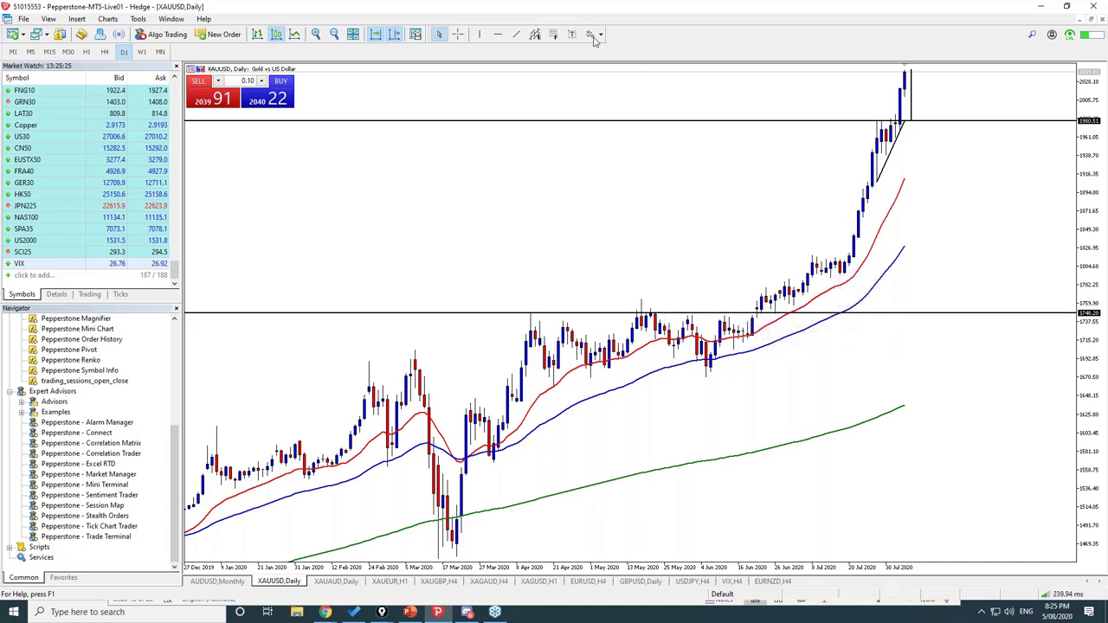
click(497, 33)
click(831, 260)
drag(855, 267, 855, 265)
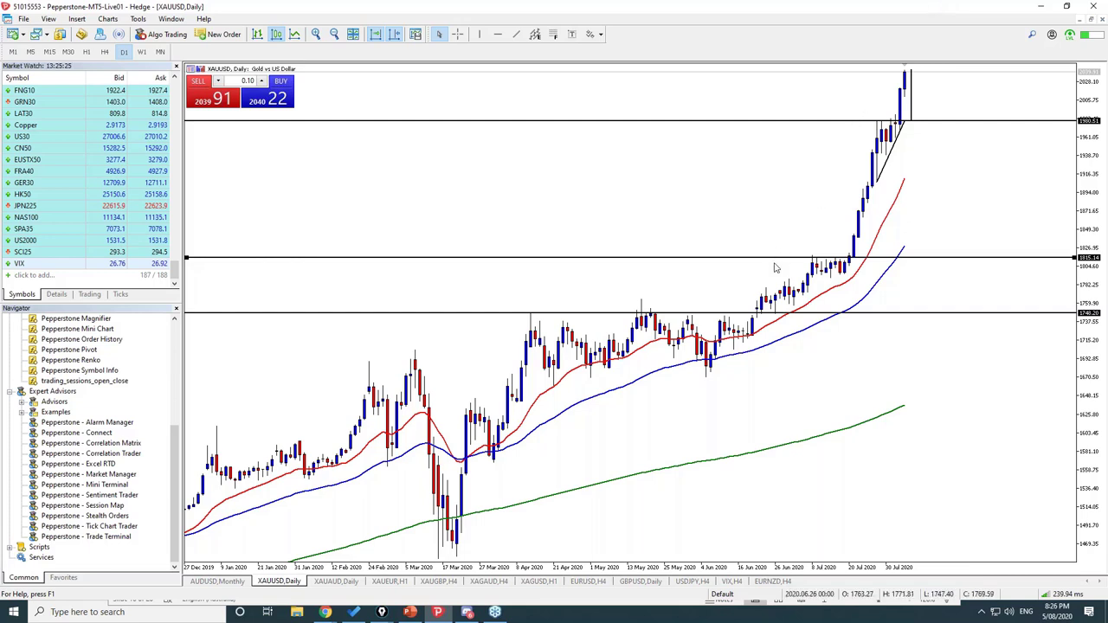
Compare the gold triangle on the H4 and H1 timeframes, return to H4, and bring up the XAUAUD daily chart.
click(104, 52)
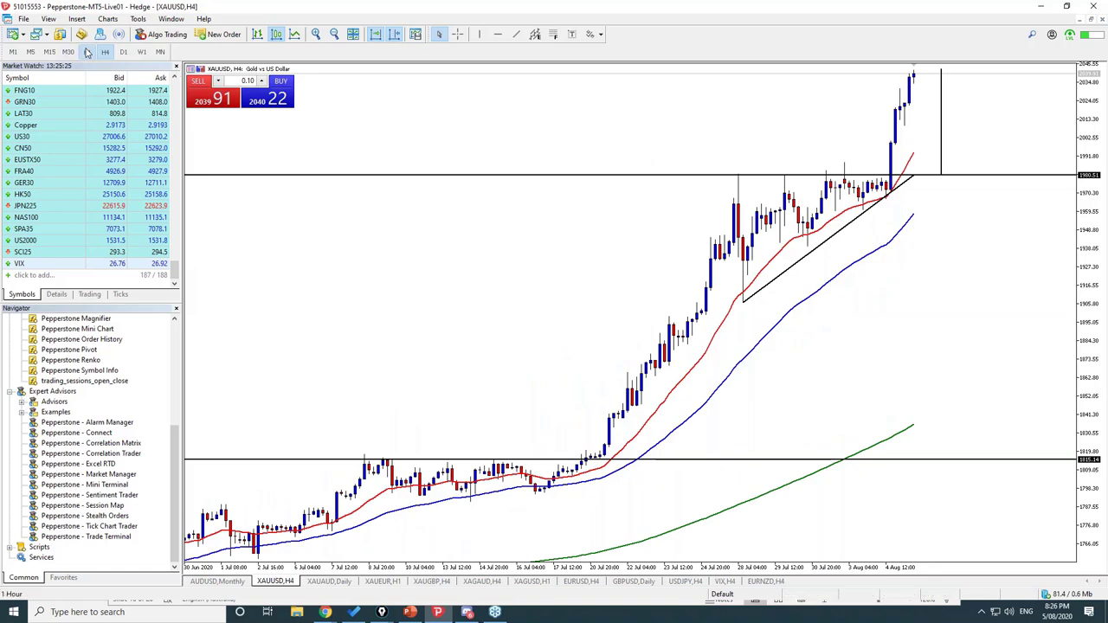
click(86, 51)
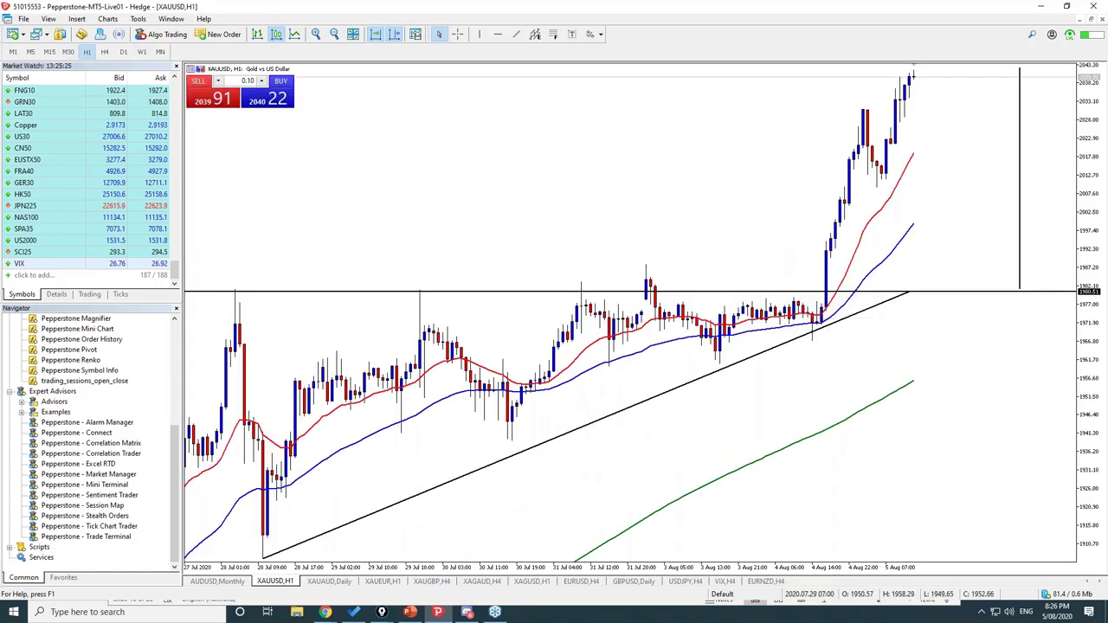
click(104, 52)
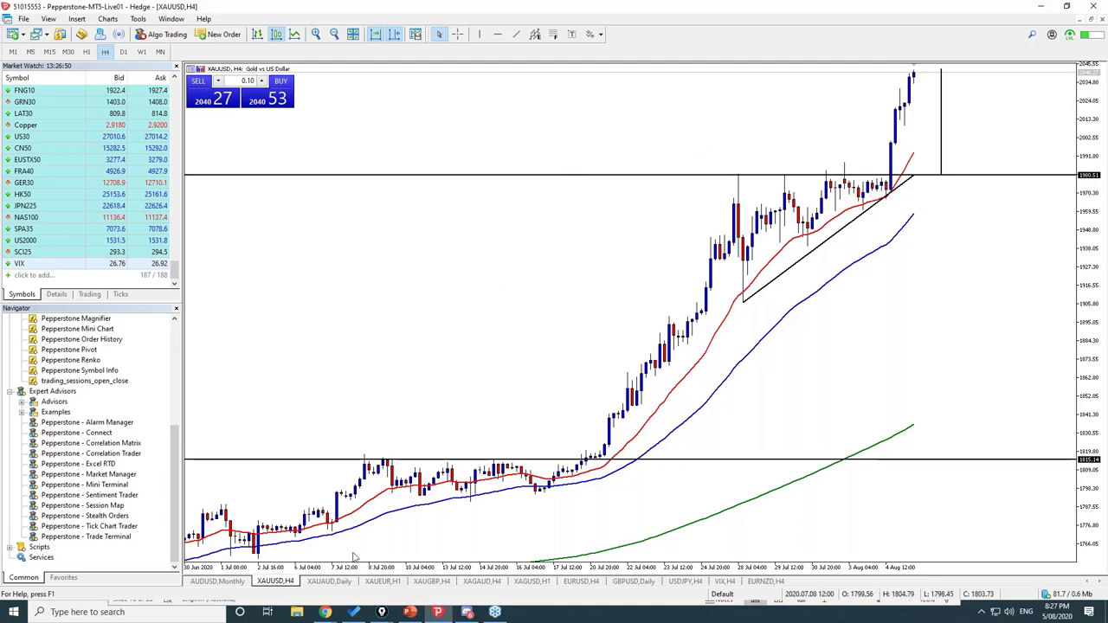
key(ctrl+Tab)
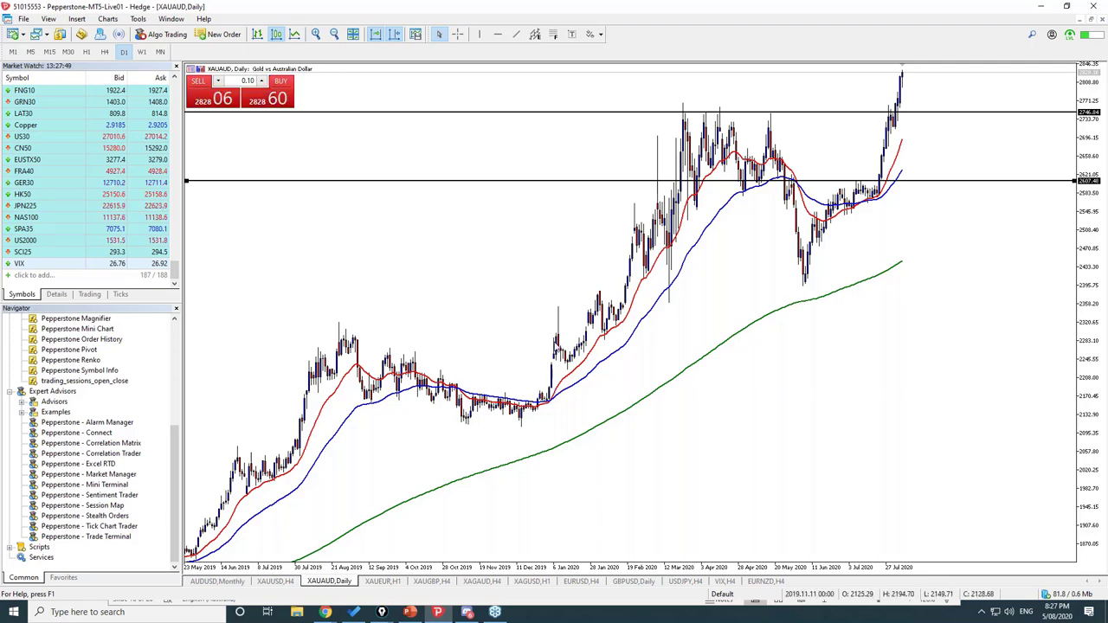
Add a horizontal line on the XAUEUR H1 chart along the late July and early August highs, at 1683.00.
click(378, 582)
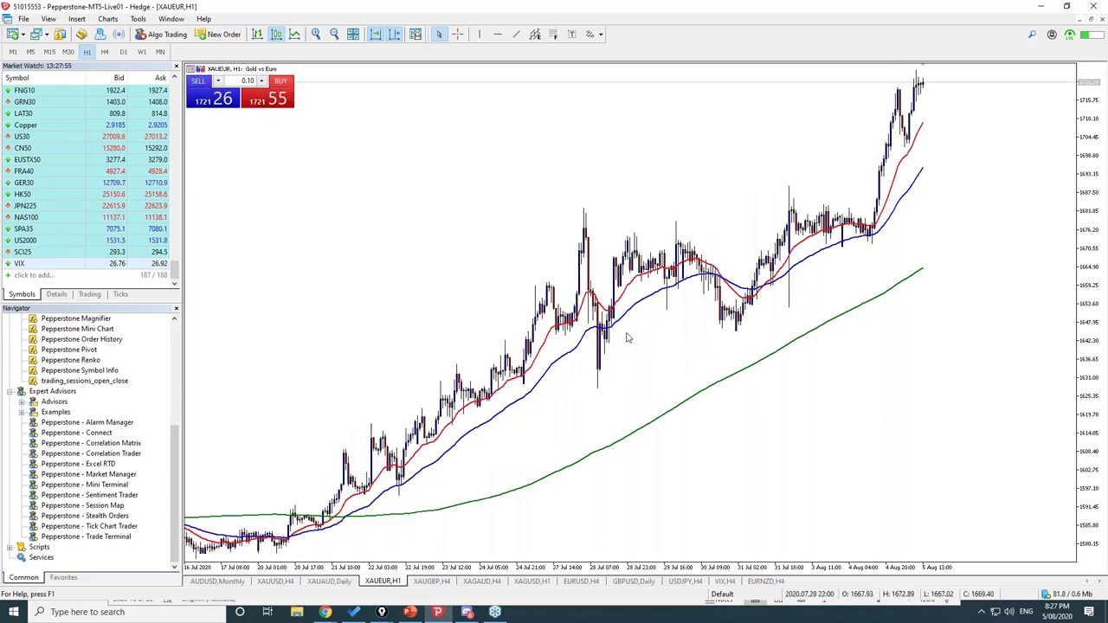
click(498, 33)
click(814, 208)
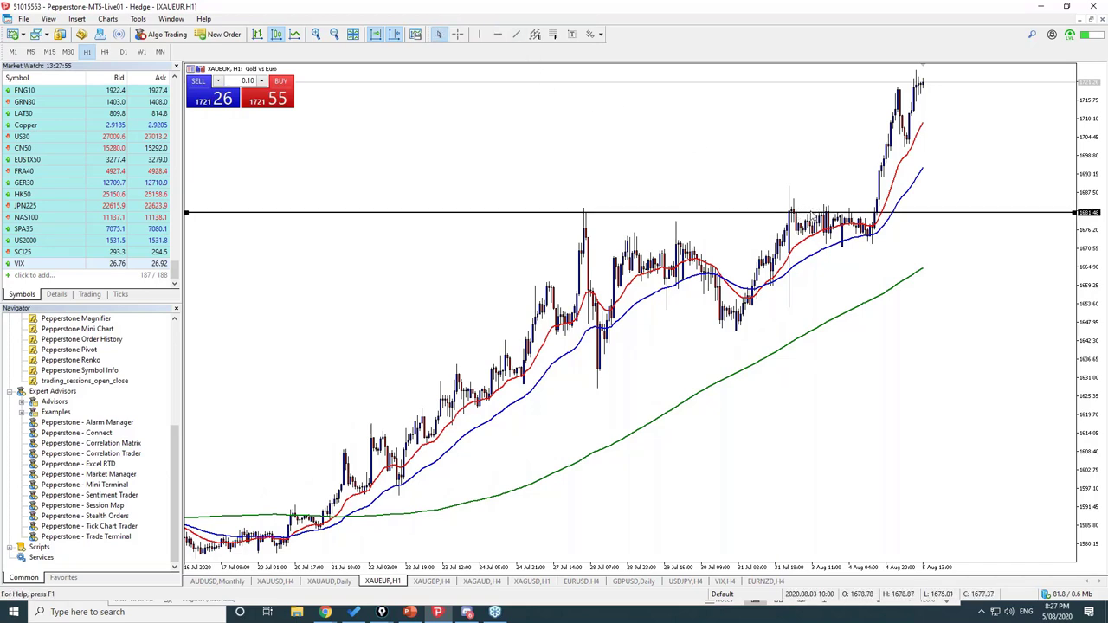
click(813, 207)
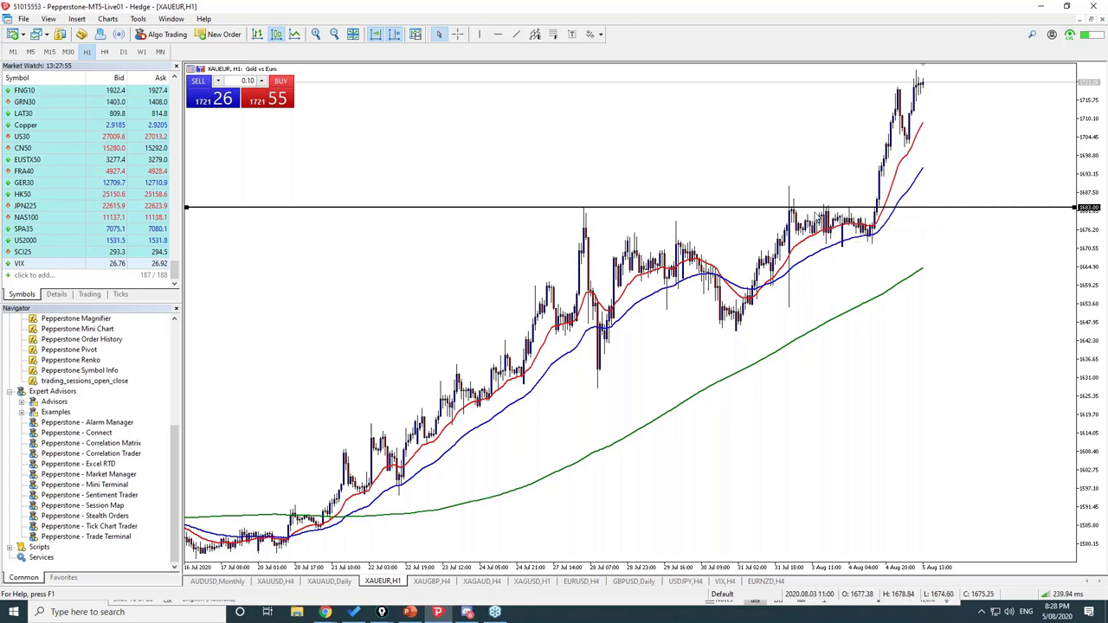
Review the XAUGBP, XAGAUD and XAGUSD charts, and view XAGUSD on the weekly, monthly and daily timeframes.
click(433, 580)
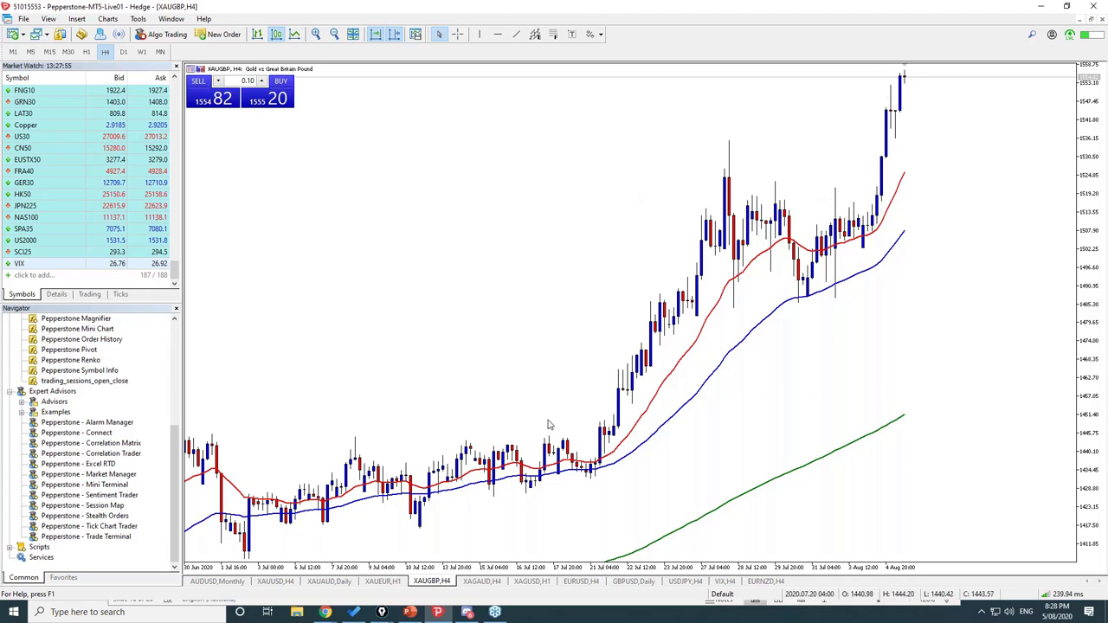
click(478, 583)
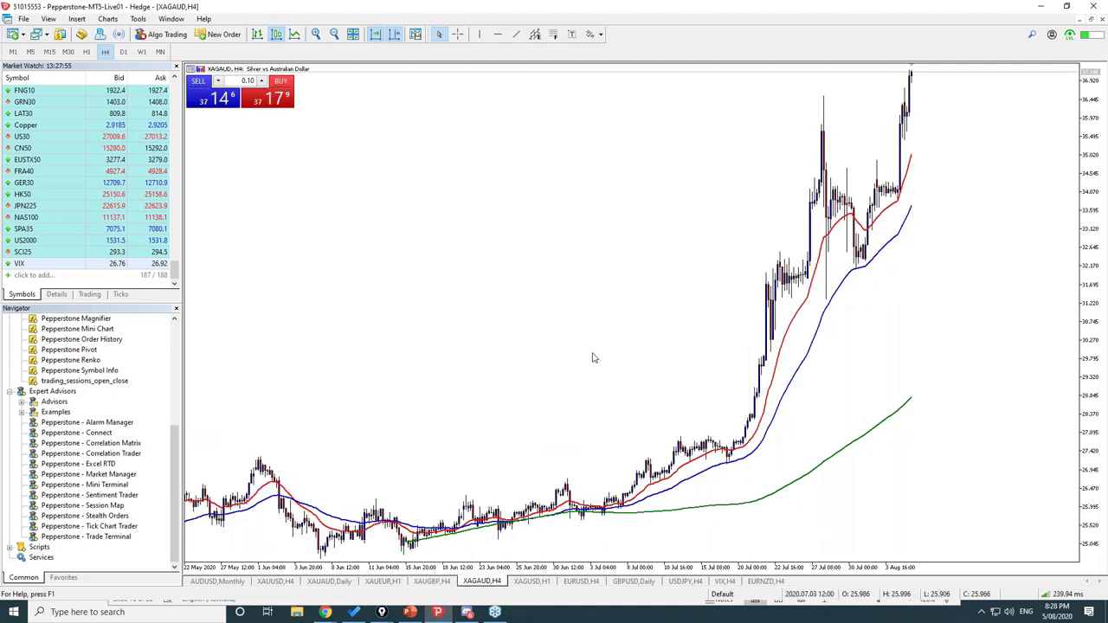
click(533, 584)
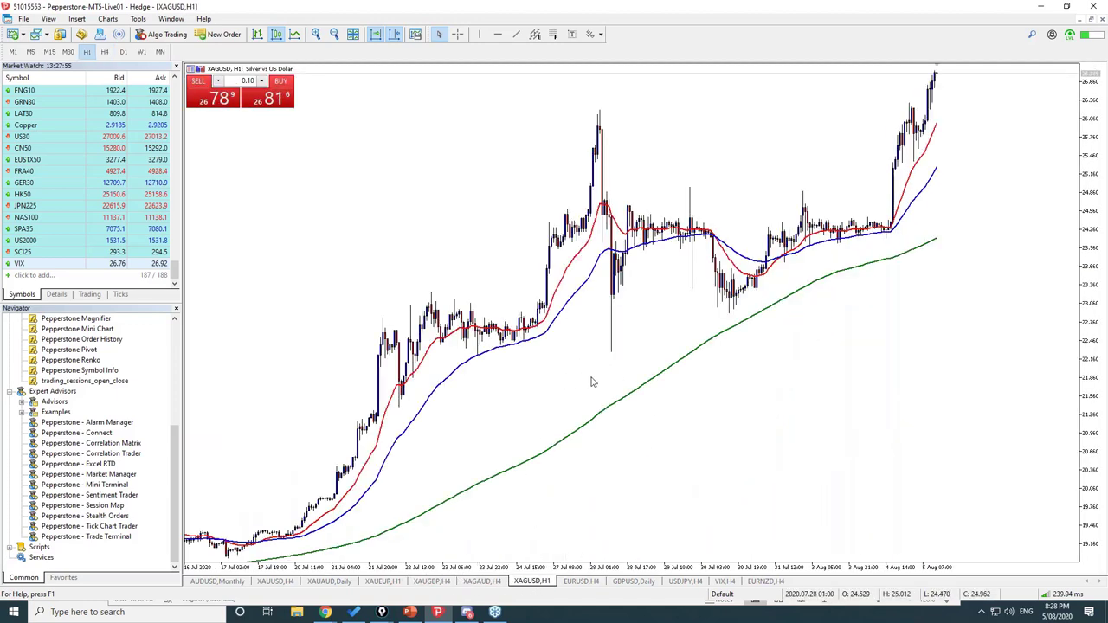
click(142, 53)
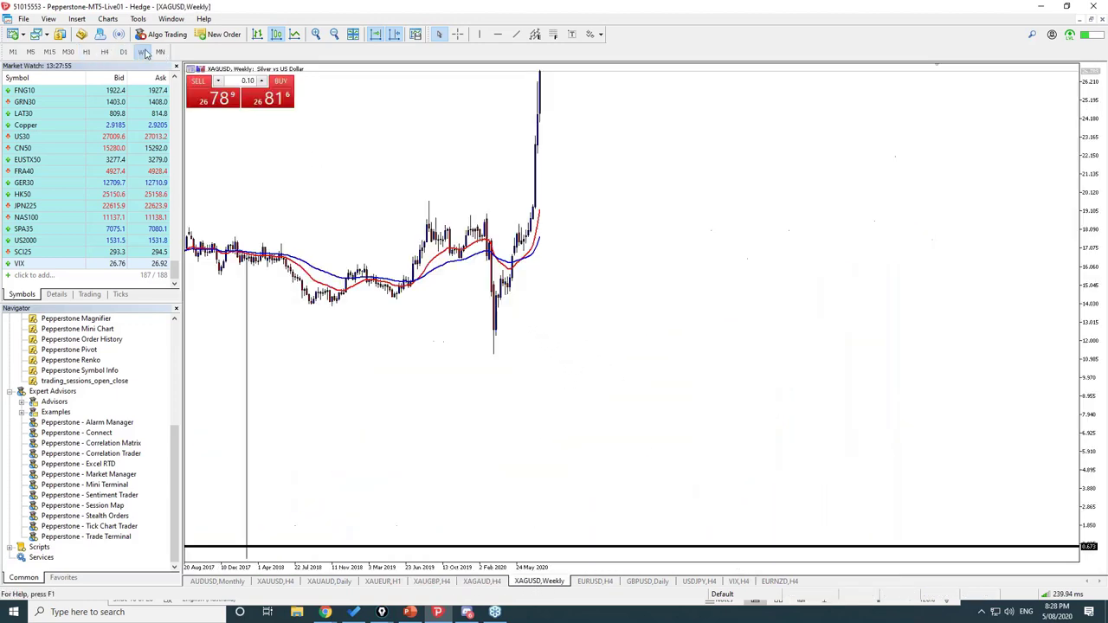
click(160, 53)
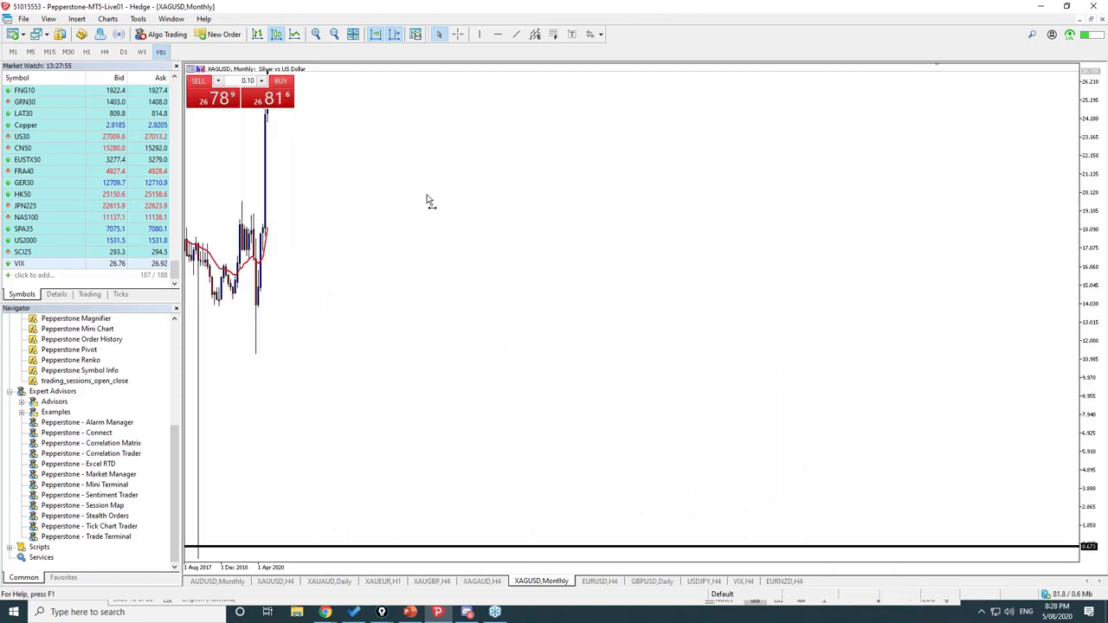
click(142, 53)
click(123, 52)
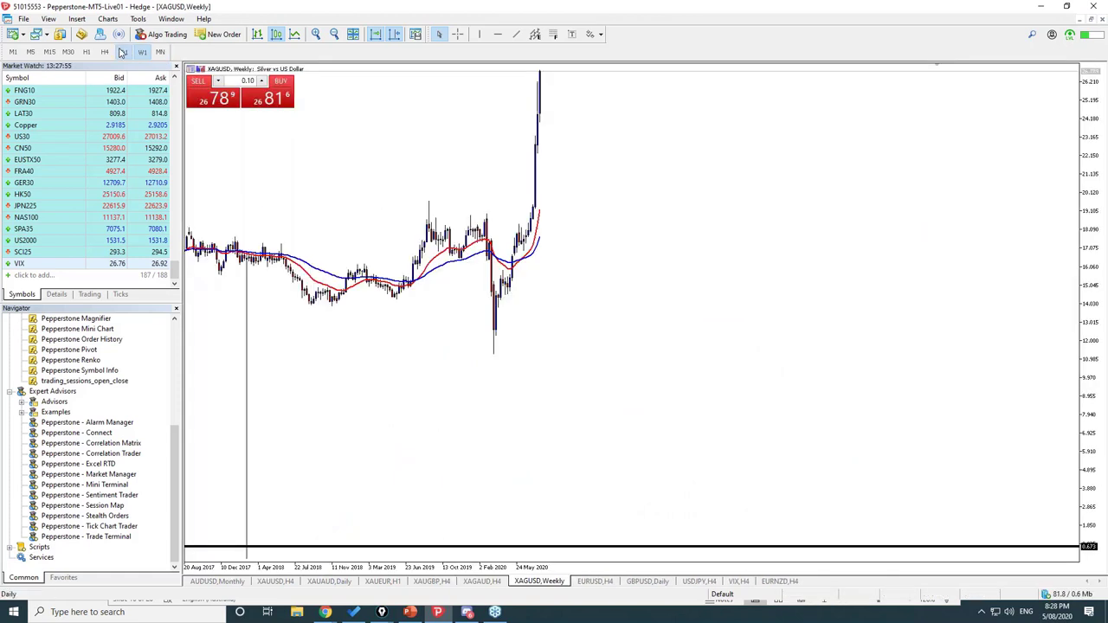
Add horizontal lines on the daily silver chart at the early 2020 highs, about 18.65, and the 2019 peak, about 19.59.
click(498, 34)
drag(650, 320, 649, 327)
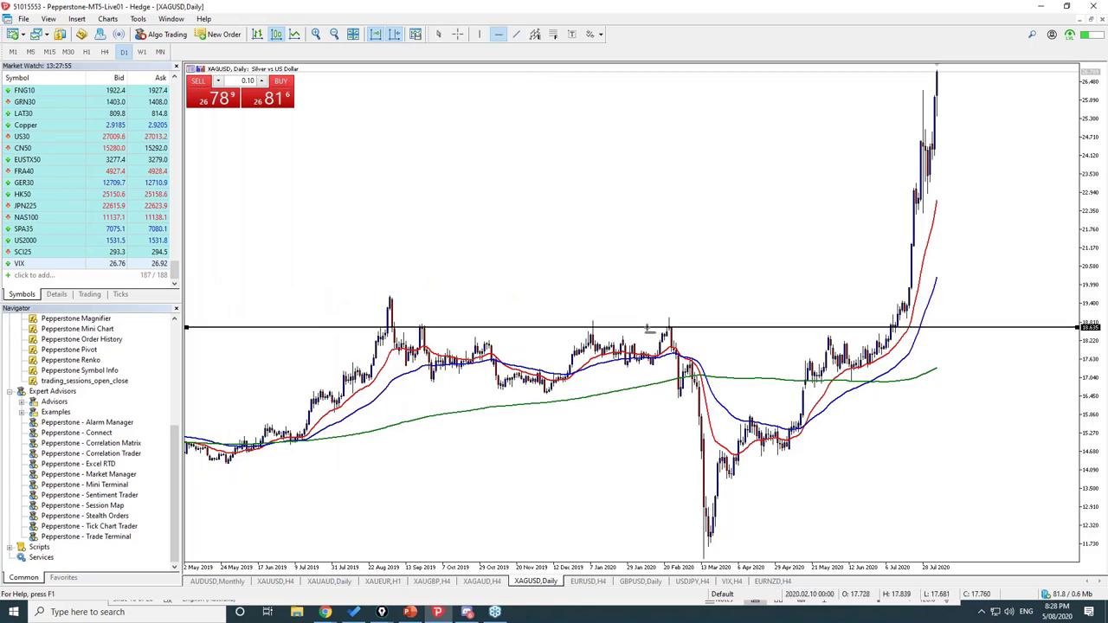
click(498, 35)
drag(512, 283, 493, 298)
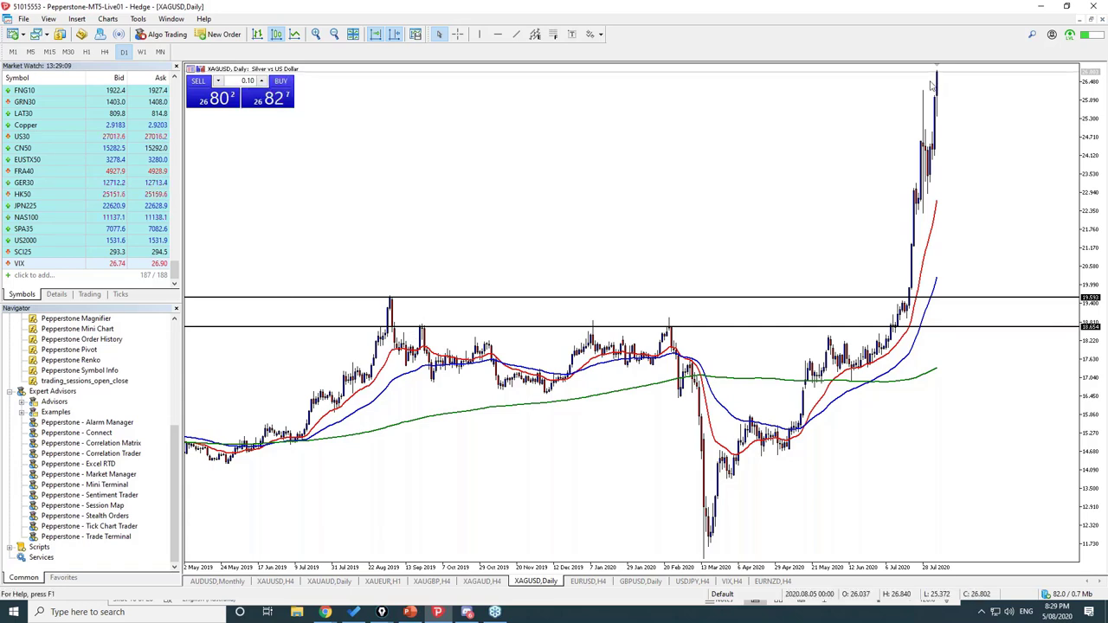
Show silver on the H4 timeframe and add a horizontal line near the late July spike high, at 25.961.
click(105, 52)
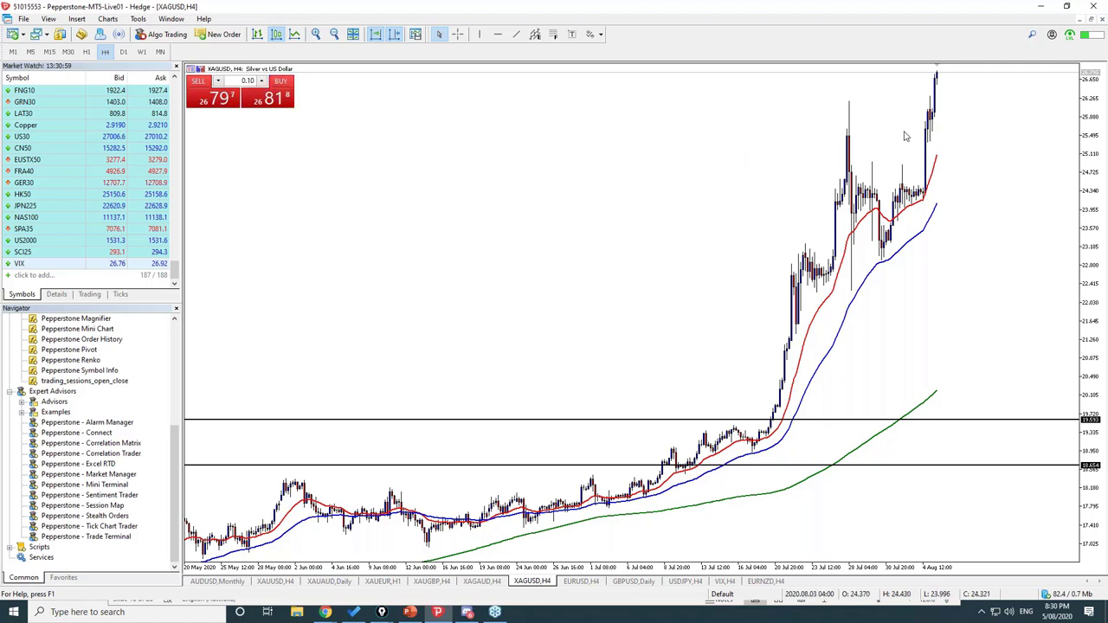
click(498, 34)
drag(831, 121, 848, 112)
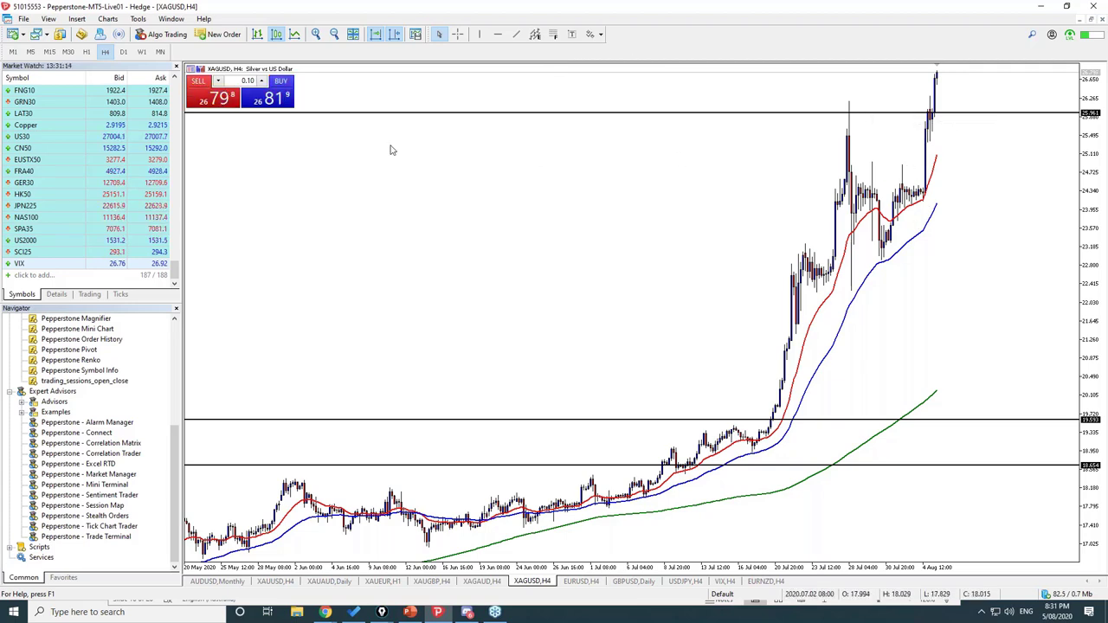
Show silver on the daily timeframe, sketch a rising pen stroke under the June lows, and leave annotation mode.
click(124, 52)
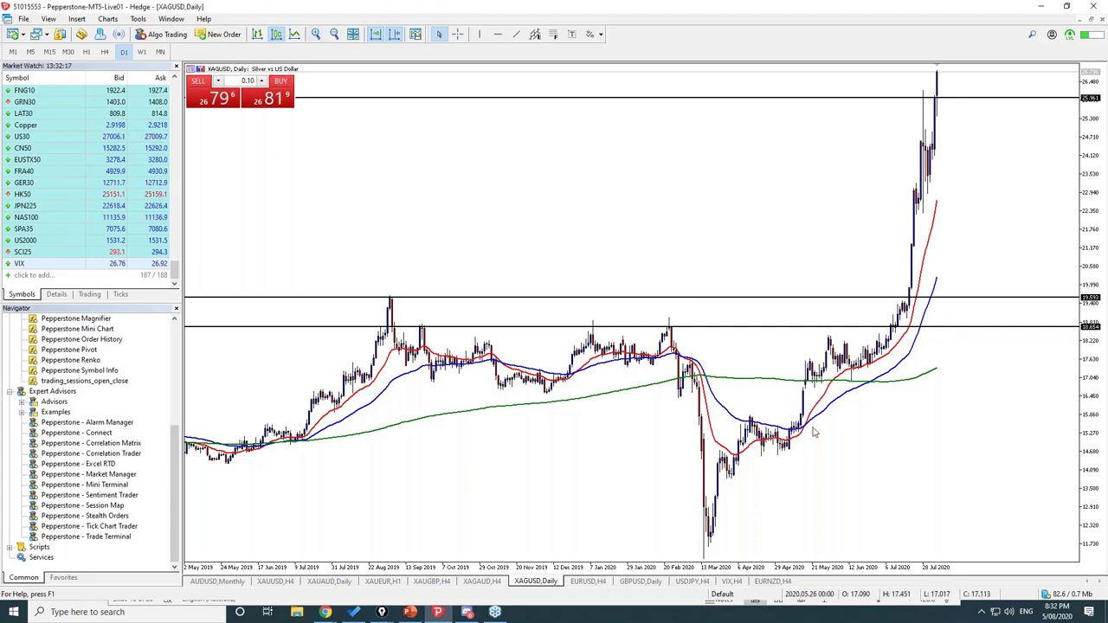
mouse_move(802, 426)
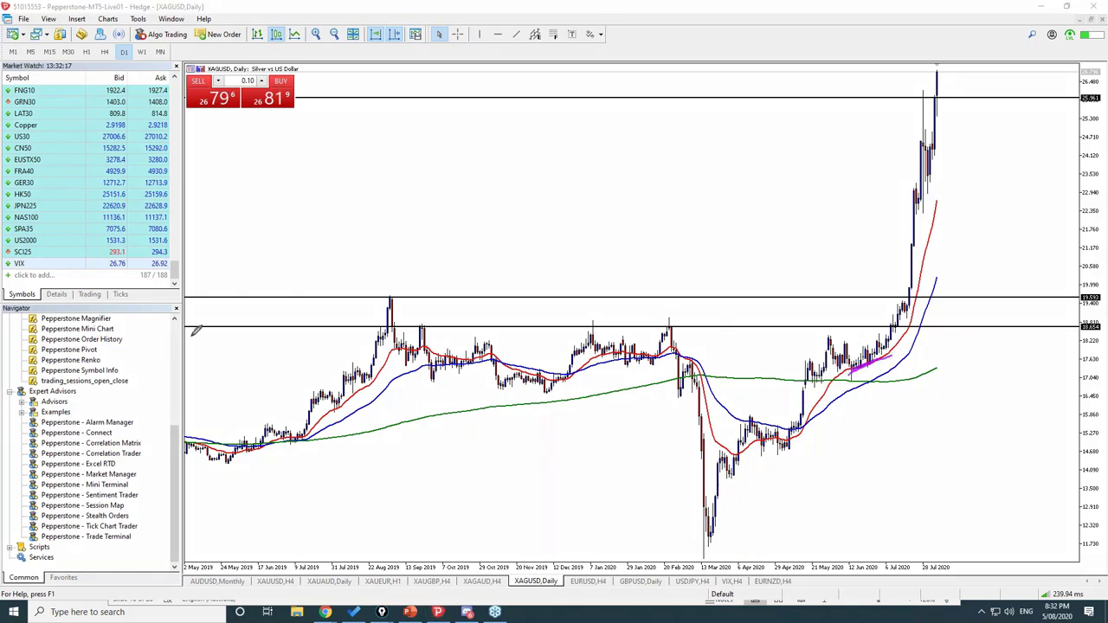
key(Escape)
click(788, 283)
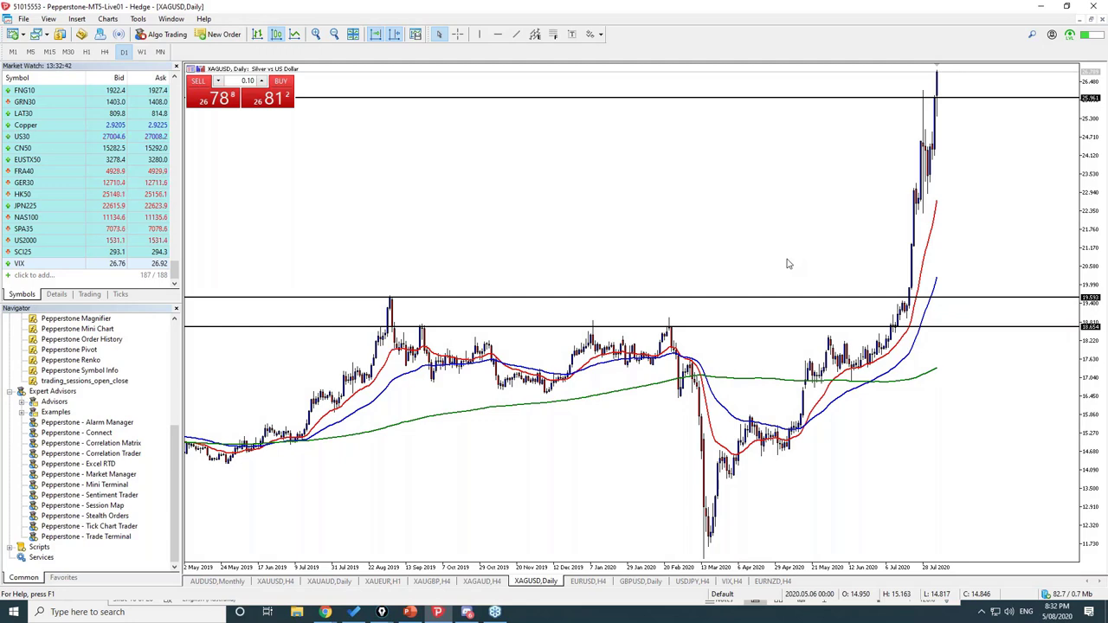
Bring up the XAUUSD chart, compare daily with H4, and shift the vertical projection line closer to the latest candles on H4.
click(293, 585)
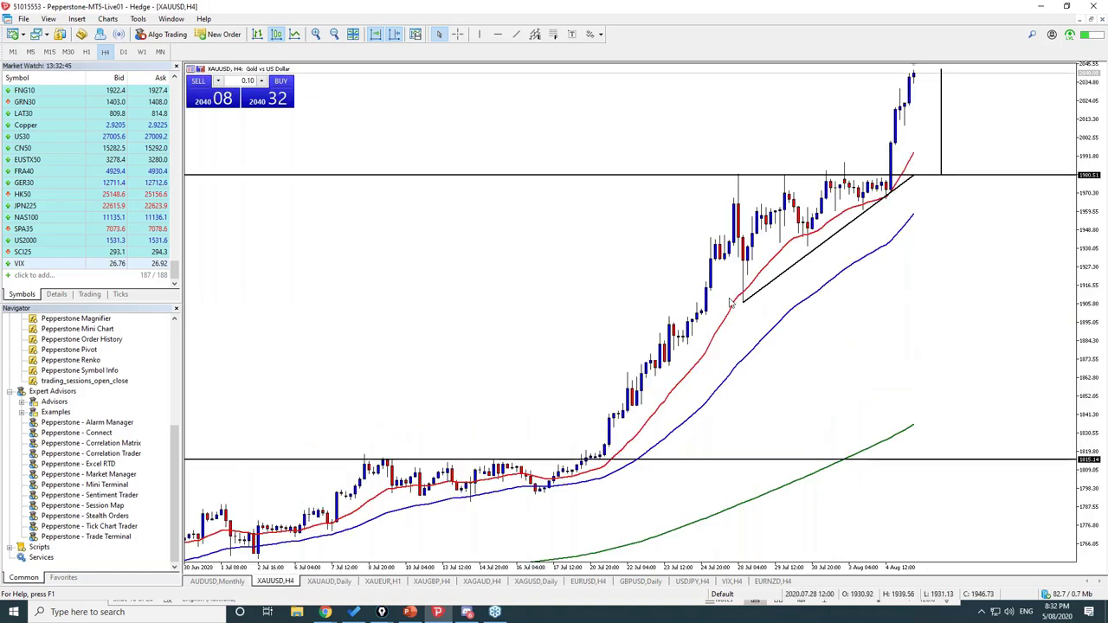
click(123, 51)
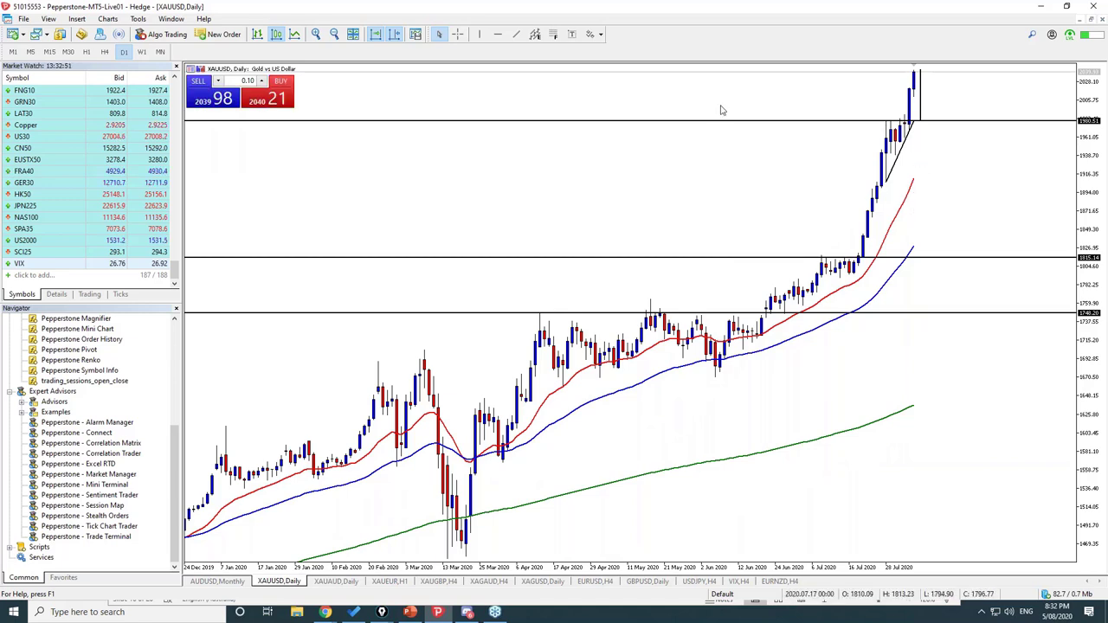
click(105, 52)
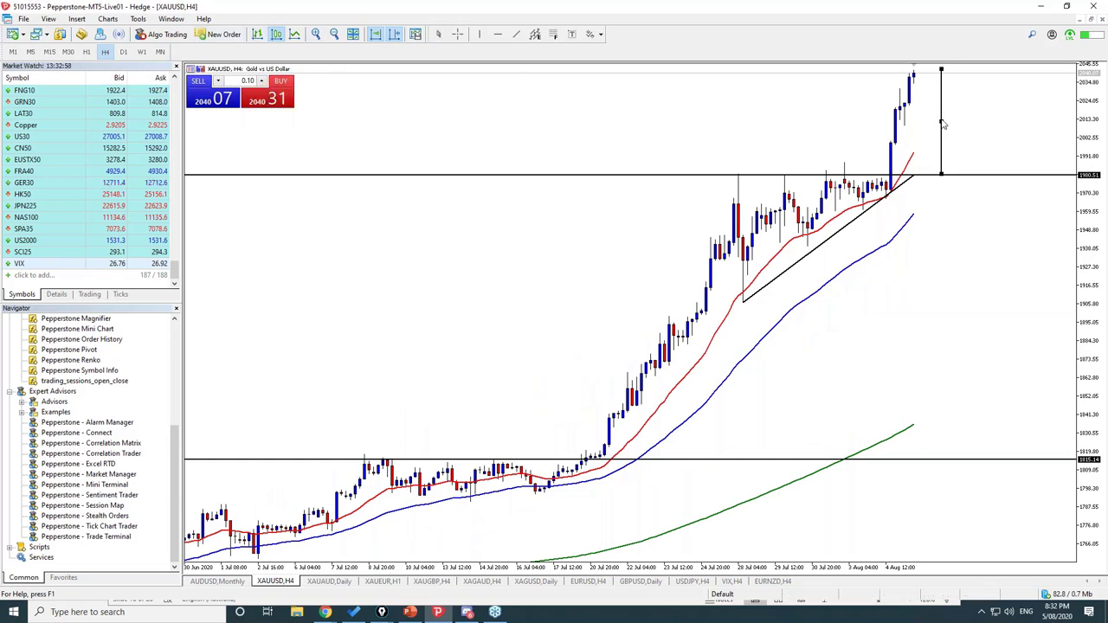
mouse_move(941, 119)
mouse_down()
mouse_move(867, 135)
mouse_move(771, 239)
mouse_move(932, 133)
mouse_up()
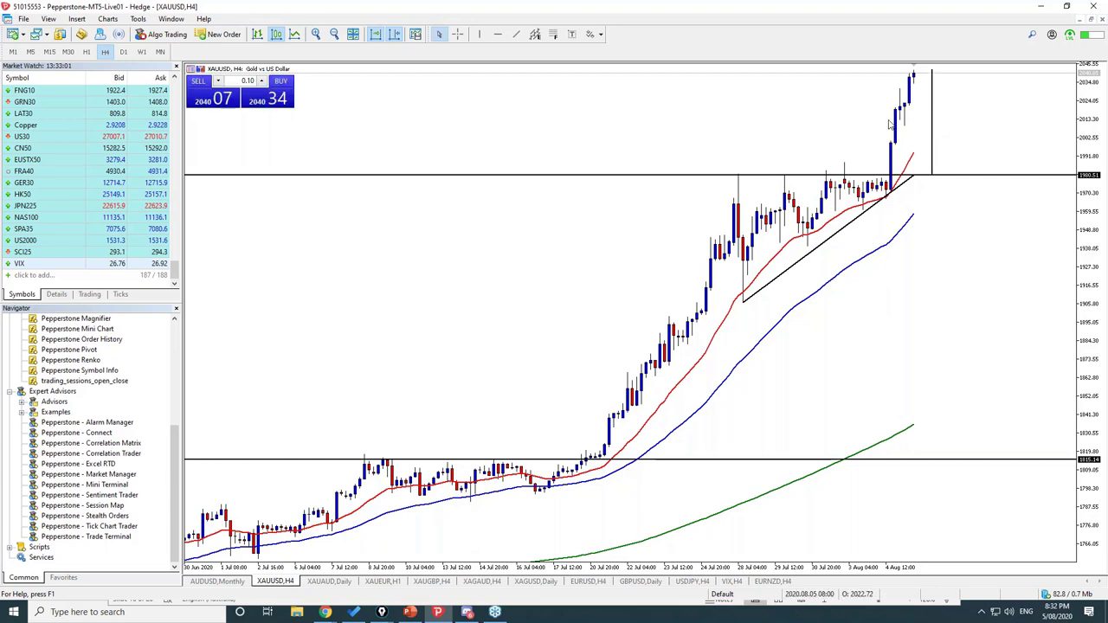
Inspect the daily gold chart with the crosshair around the mid-April 2020 candles.
click(123, 52)
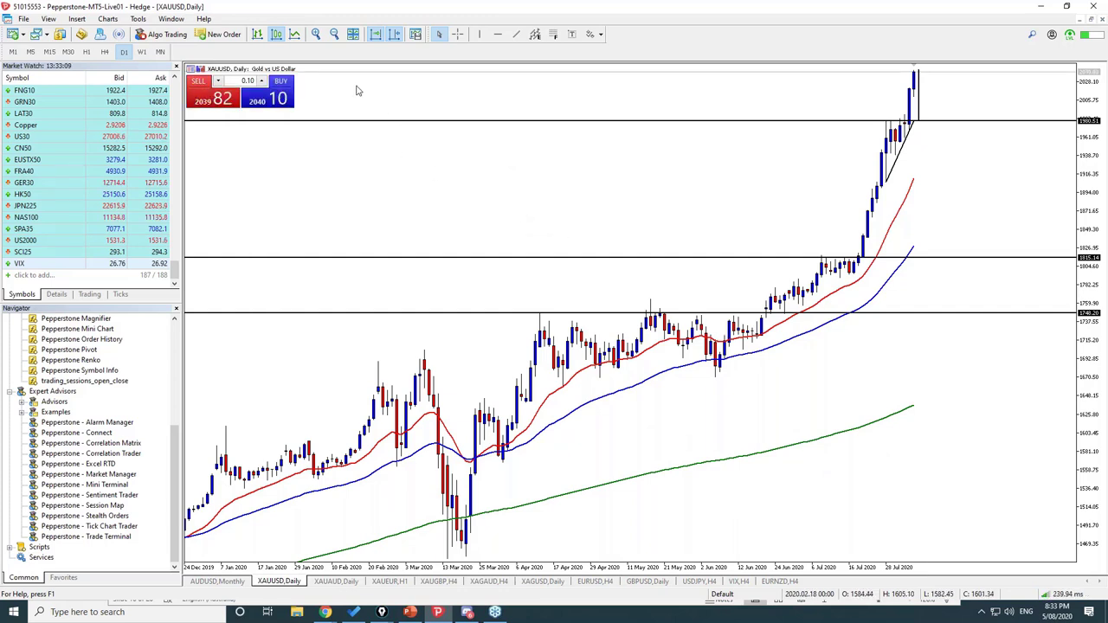
click(458, 34)
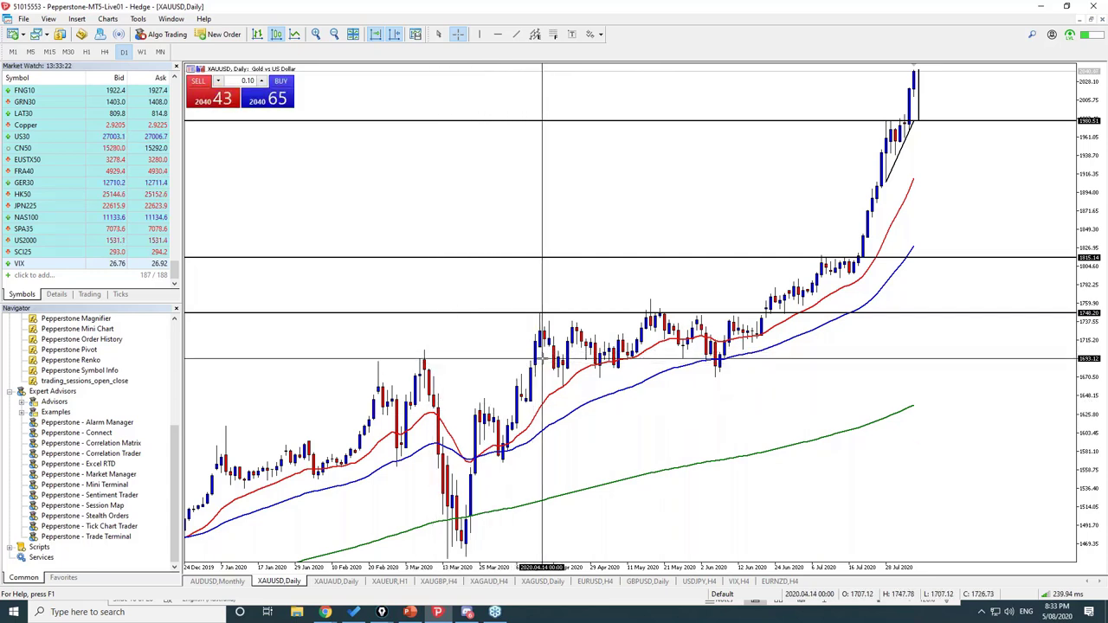
key(Escape)
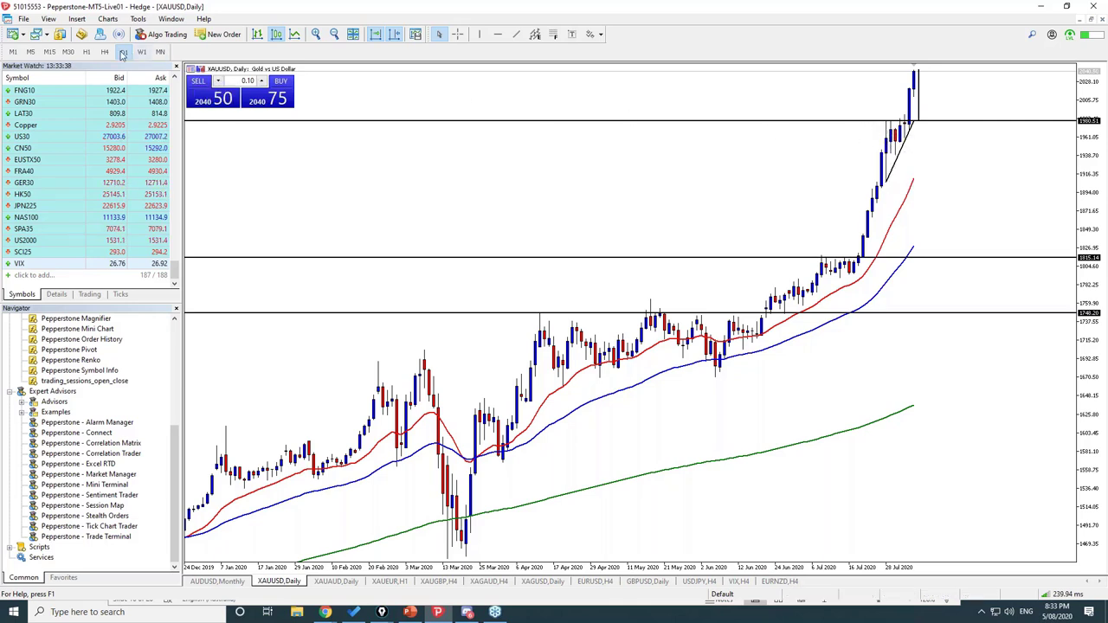
Compare the gold triangle breakout on the H1, H4 and M30 timeframes and return to H4.
click(87, 52)
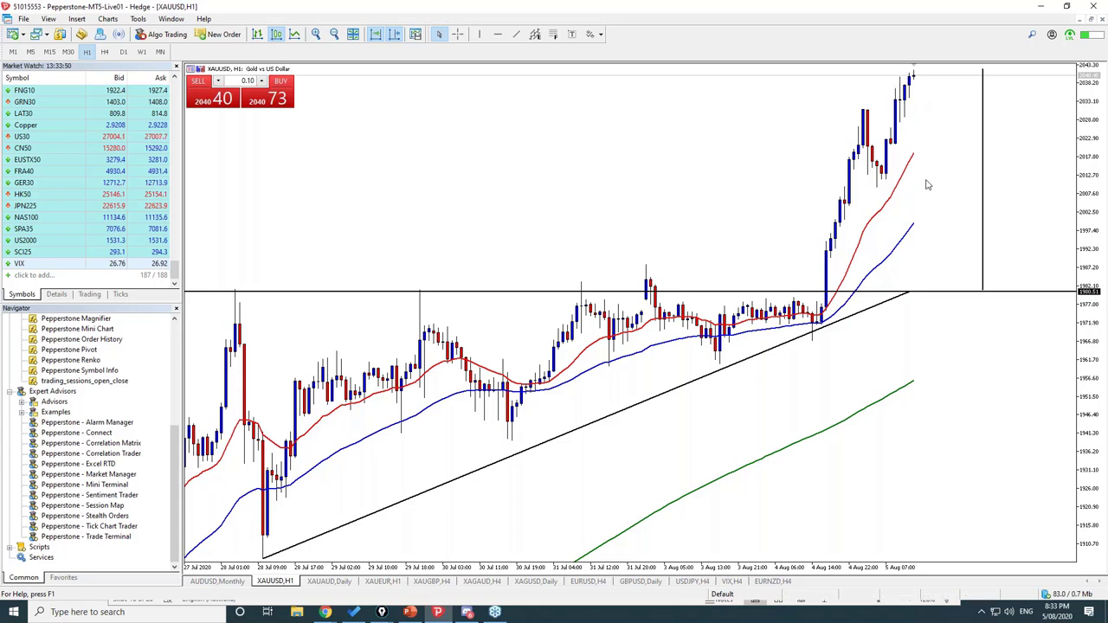
click(105, 52)
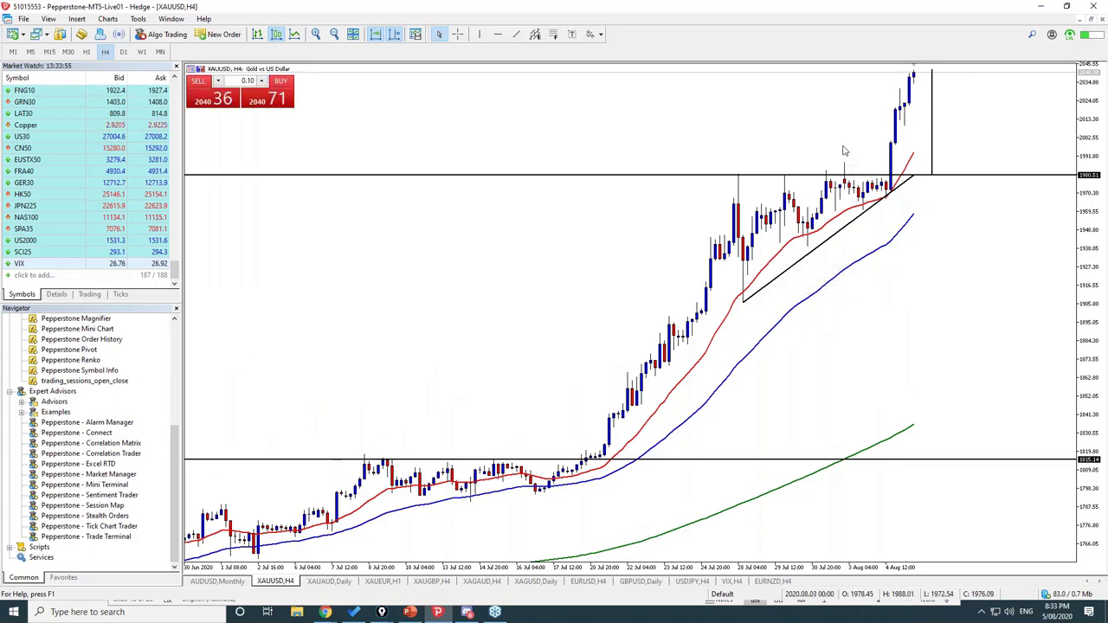
click(87, 52)
click(68, 52)
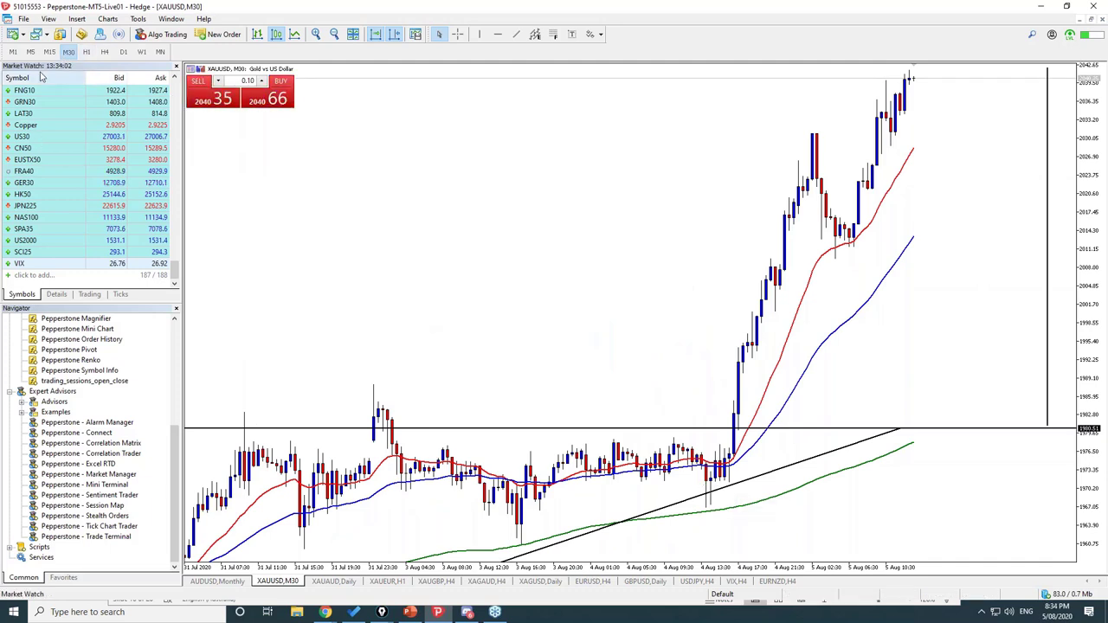
mouse_move(692, 472)
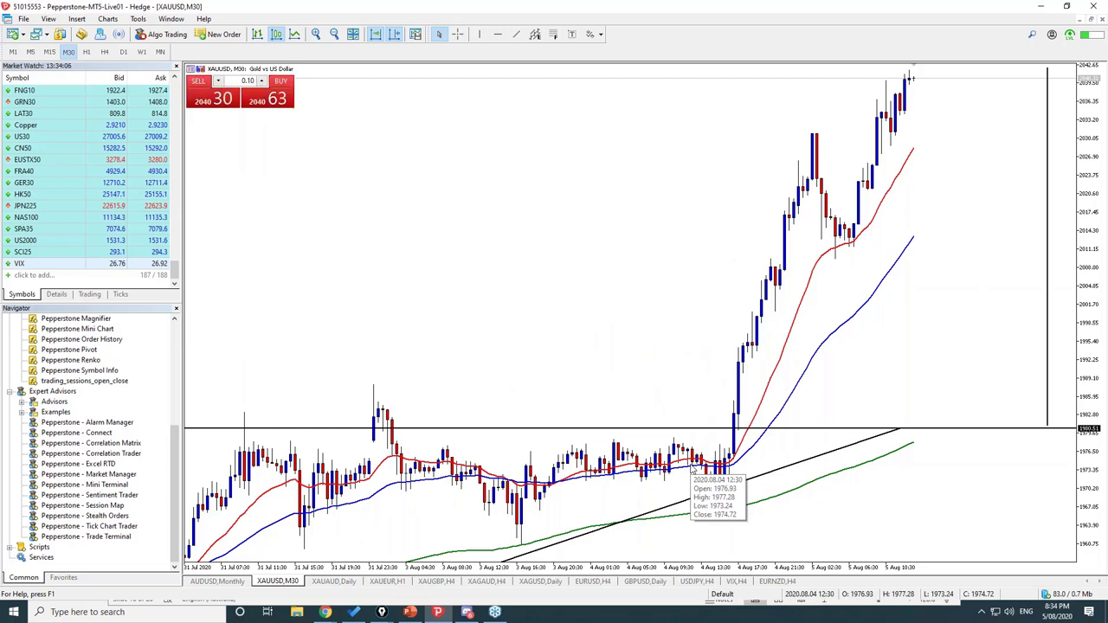
click(103, 52)
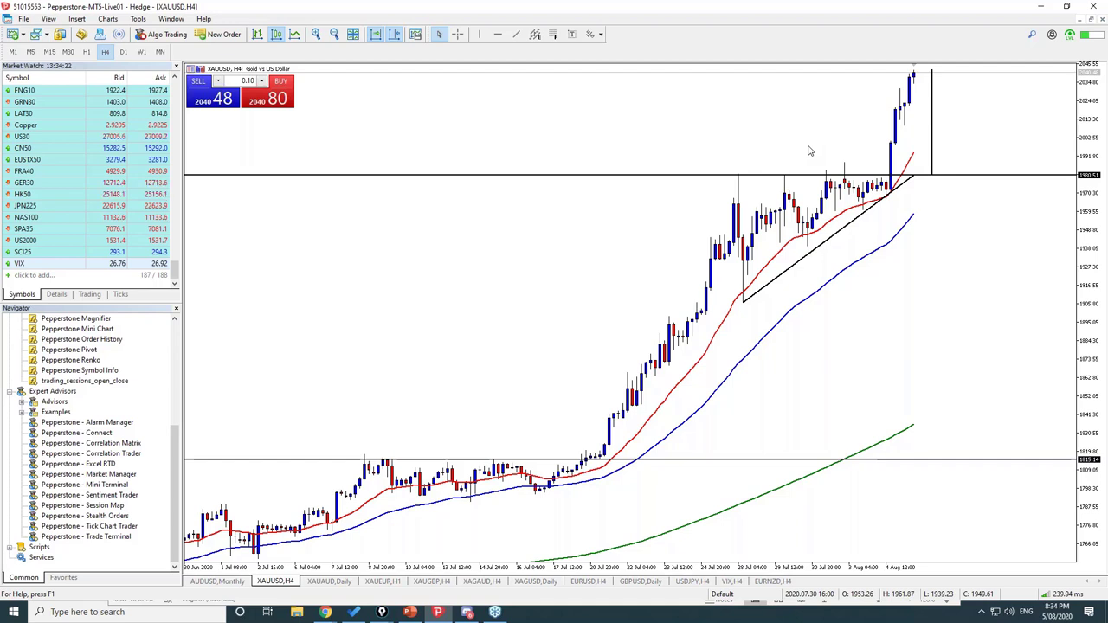
Add horizontal lines on the H4 gold chart at the blue moving average, 1957.47, and at the latest highs, 2041.10.
click(498, 35)
click(900, 214)
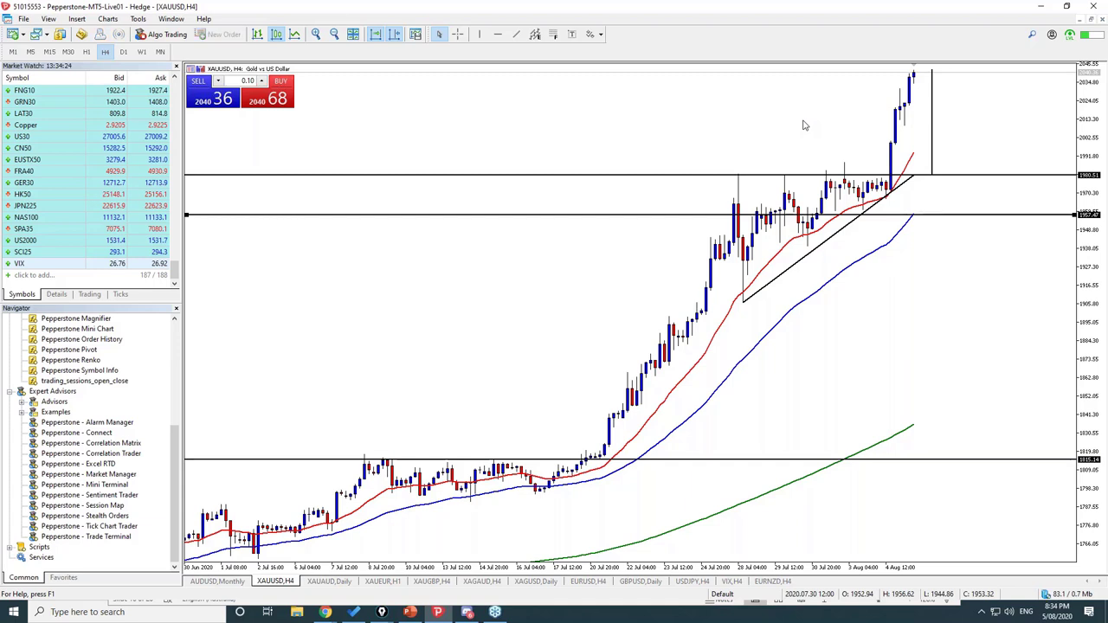
click(497, 33)
click(903, 72)
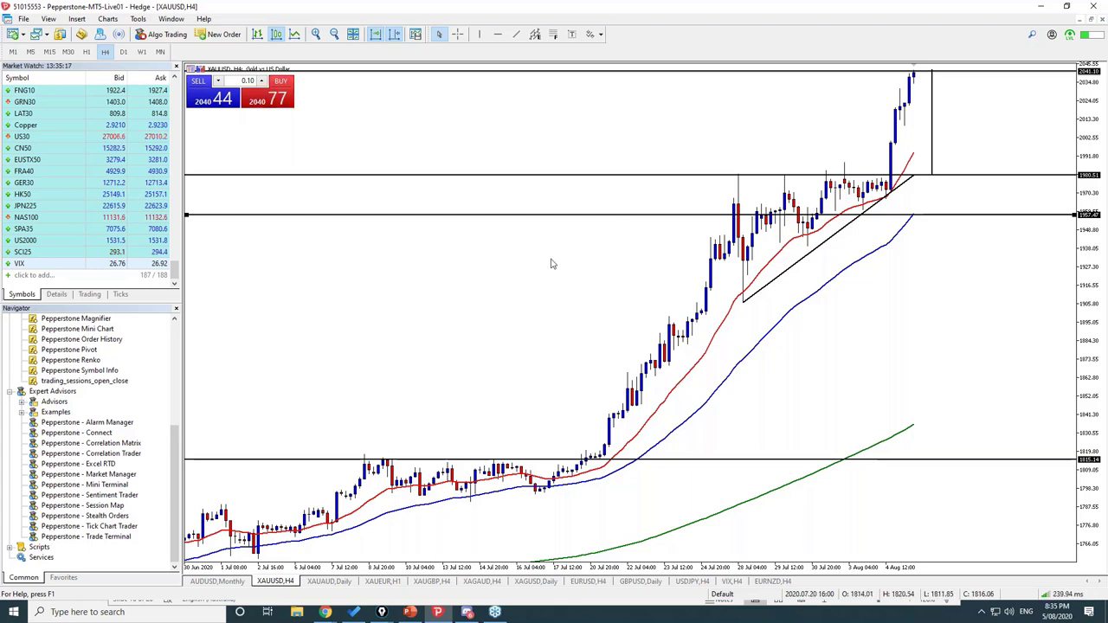
Switch to PowerPoint, start the slide show from the "Types of Strategies for Traders" slide, and swap presenter view for the full-screen slide.
click(412, 613)
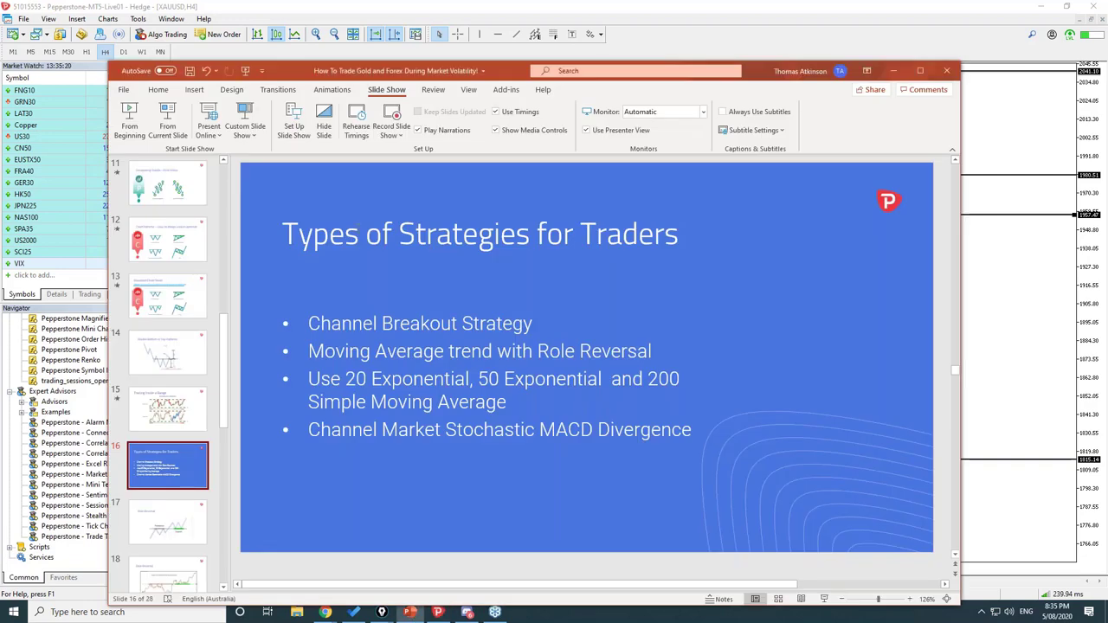
click(167, 121)
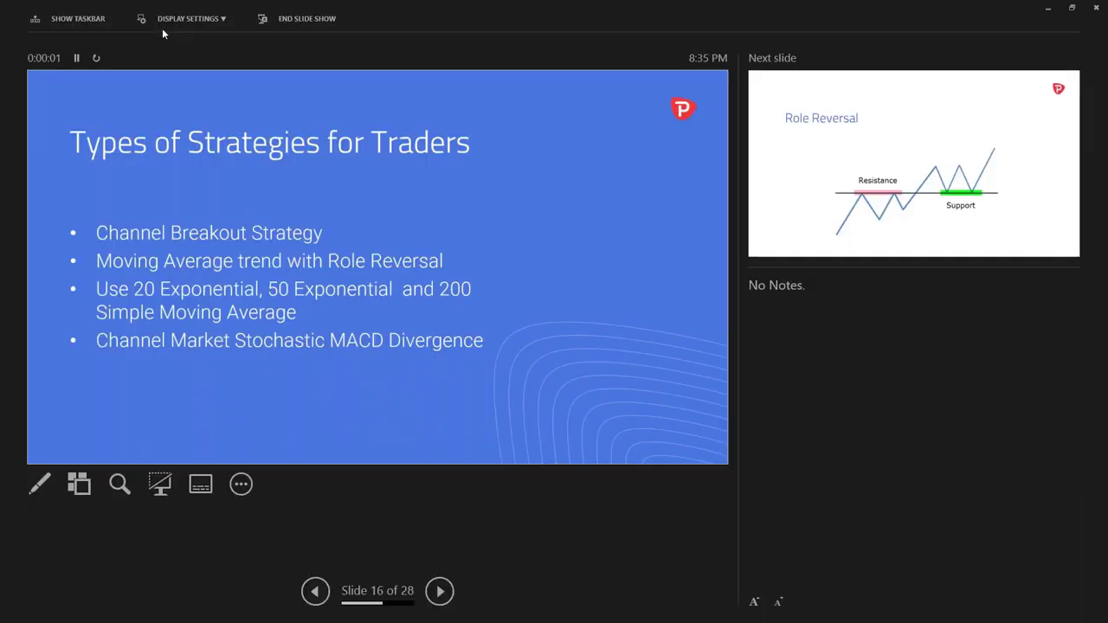
click(163, 25)
click(172, 50)
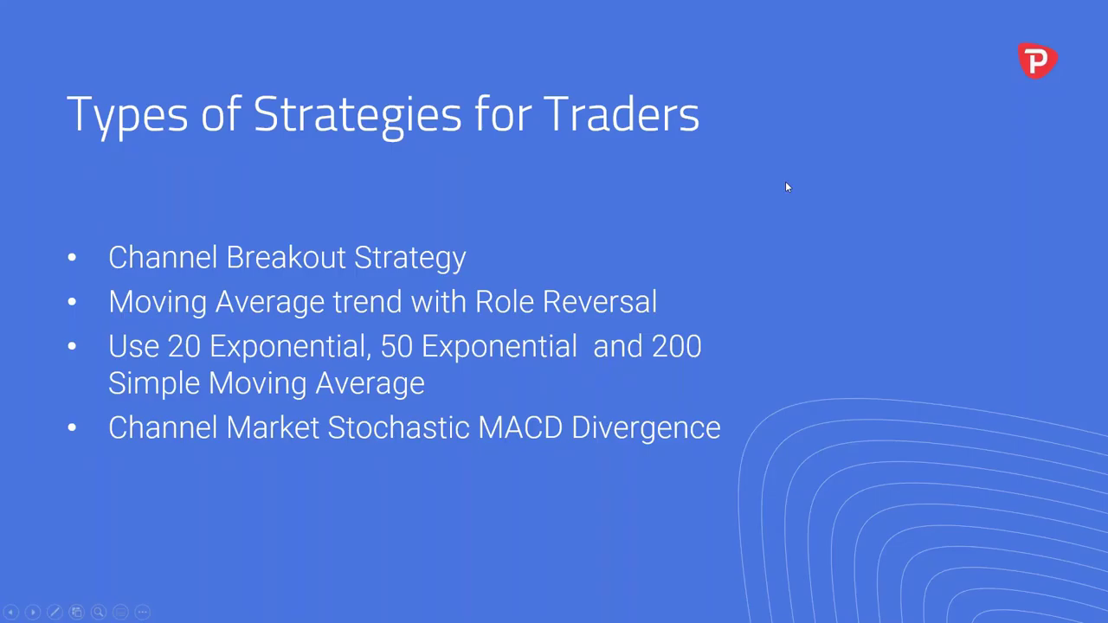
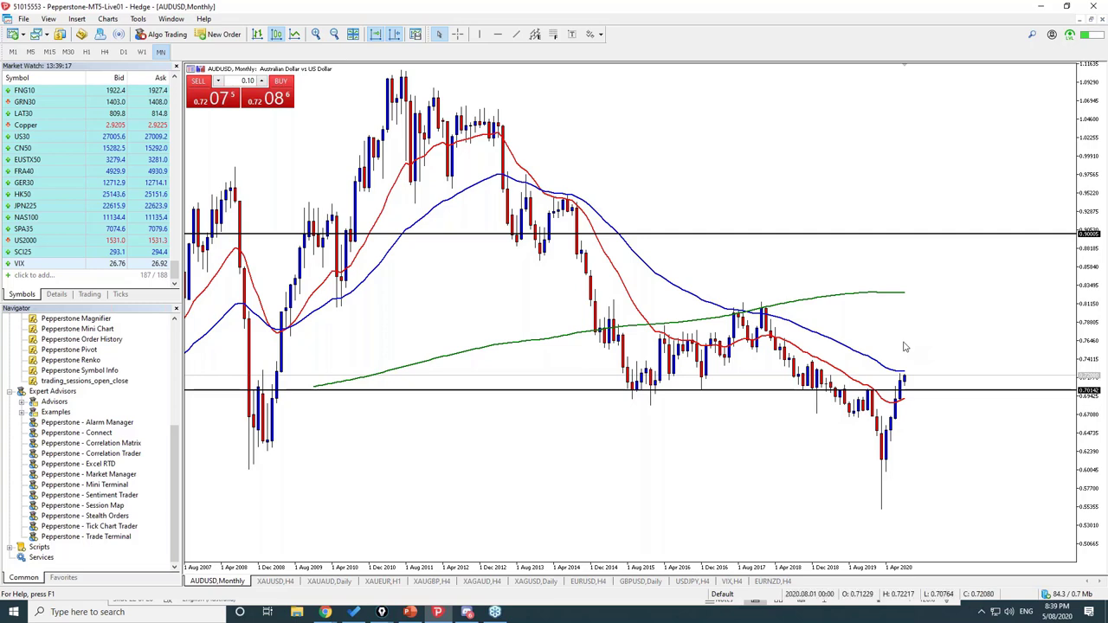
mouse_move(856, 388)
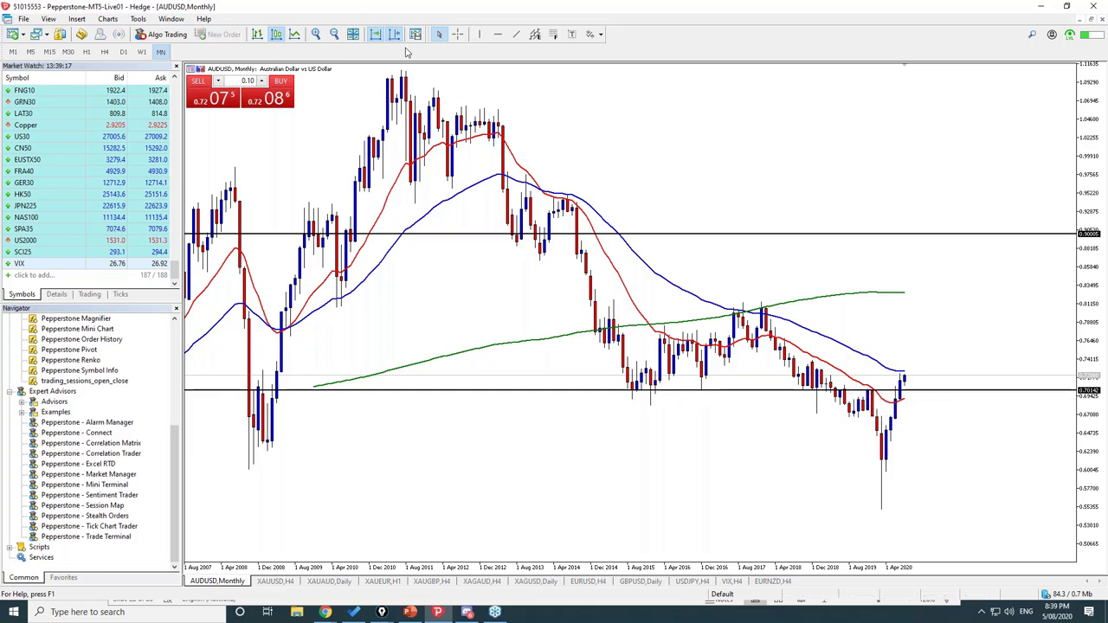
Show the monthly AUDUSD chart as a line chart, and view the weekly timeframe with candlesticks.
click(294, 35)
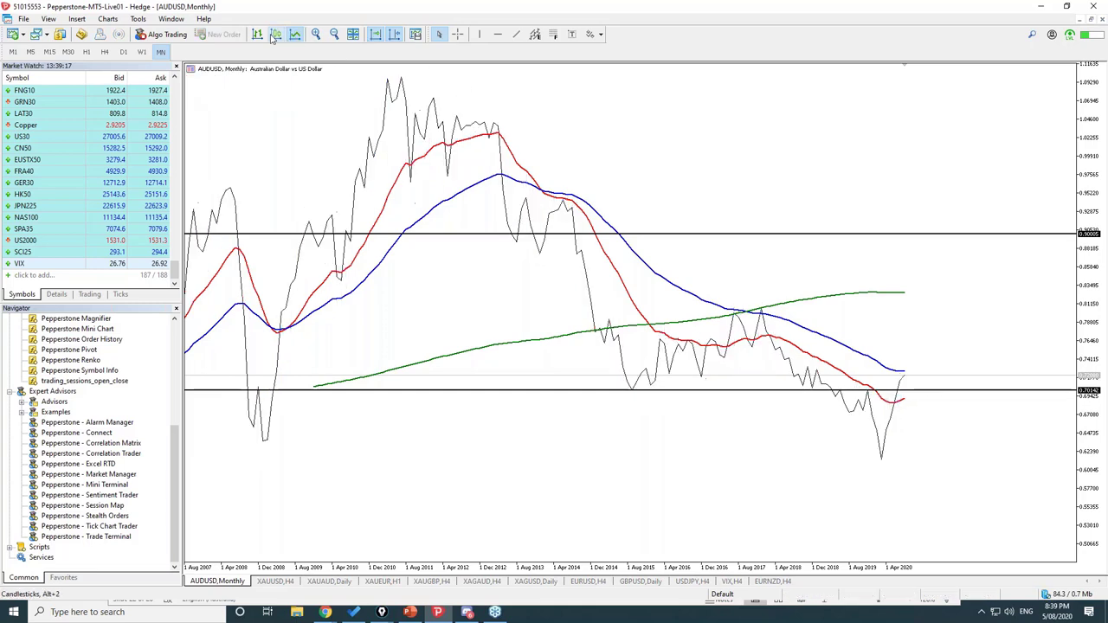
mouse_move(870, 398)
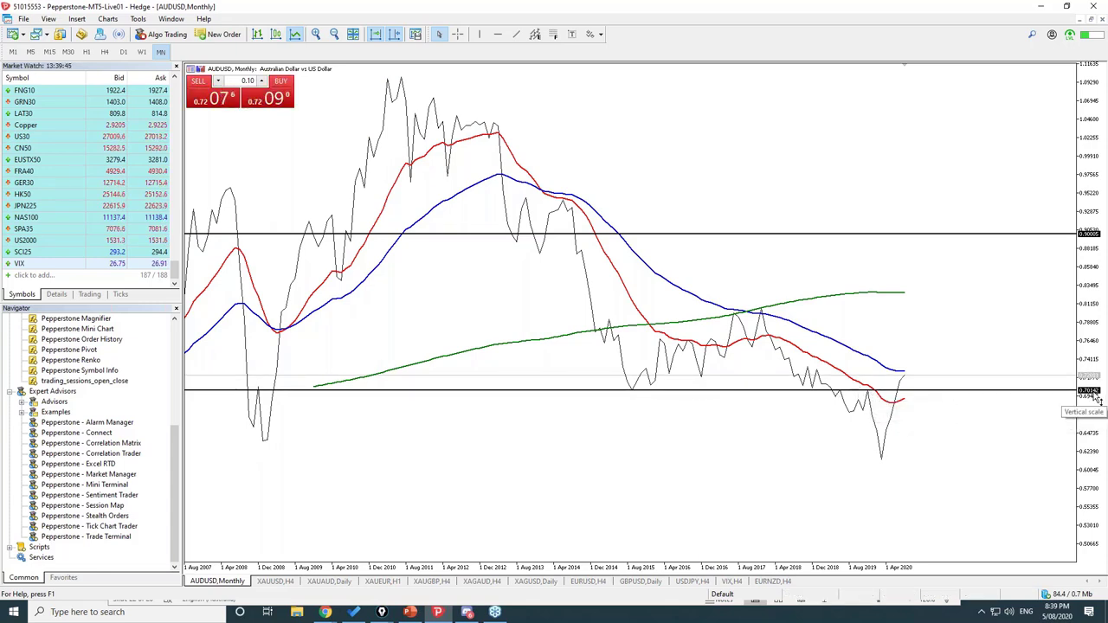
click(143, 53)
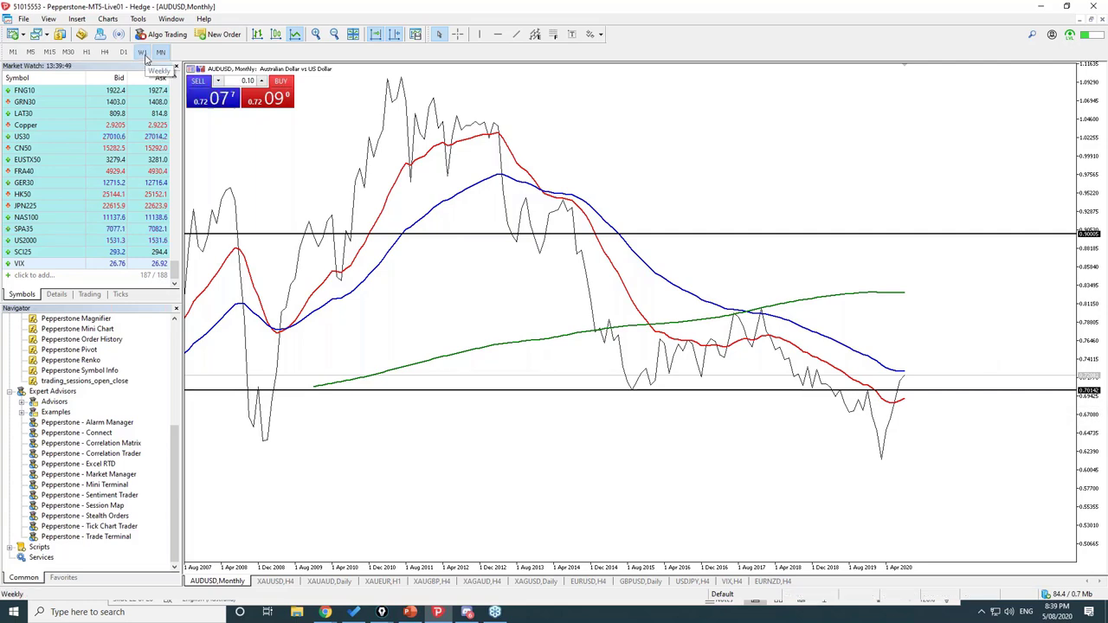
click(276, 34)
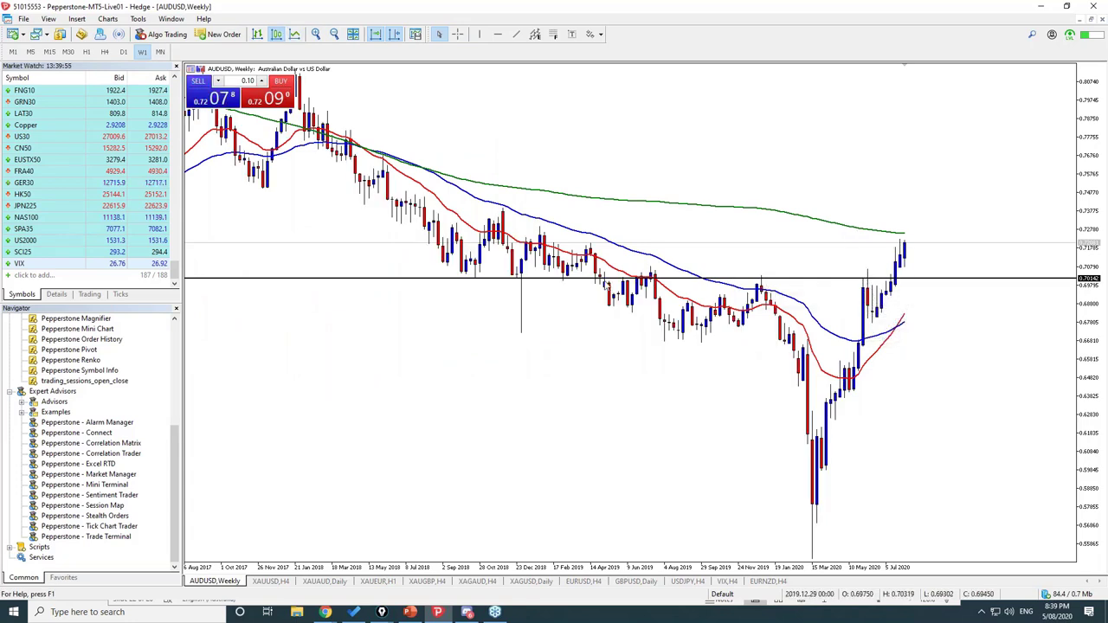
mouse_move(648, 278)
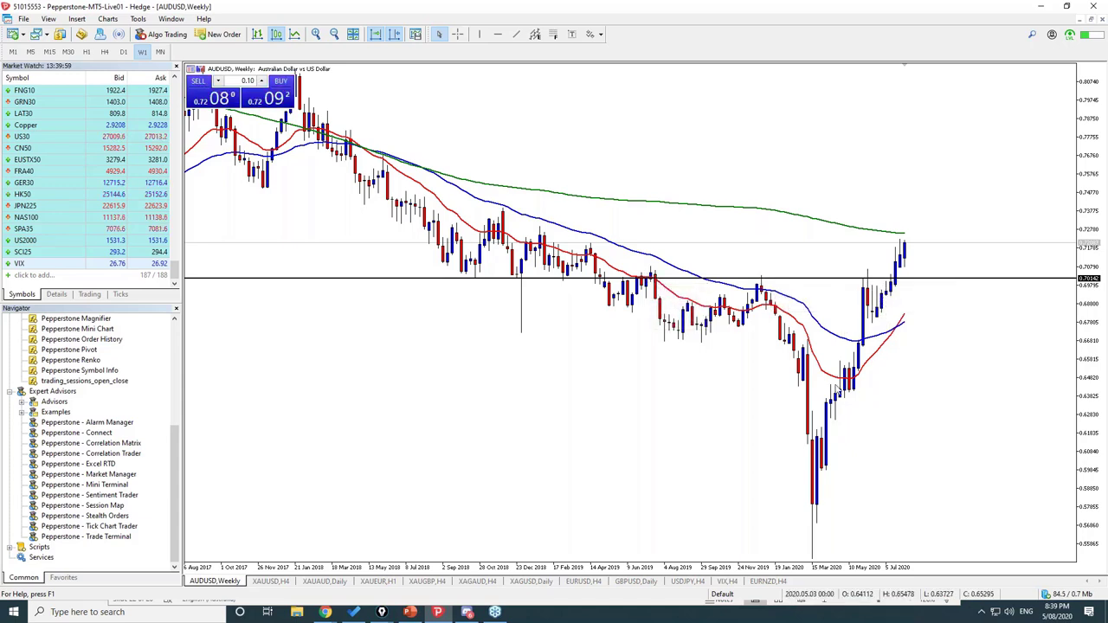
On the daily AUDUSD chart, label the higher lows "HL" and circle the June–July consolidation below the horizontal line, and erase the ink.
click(123, 52)
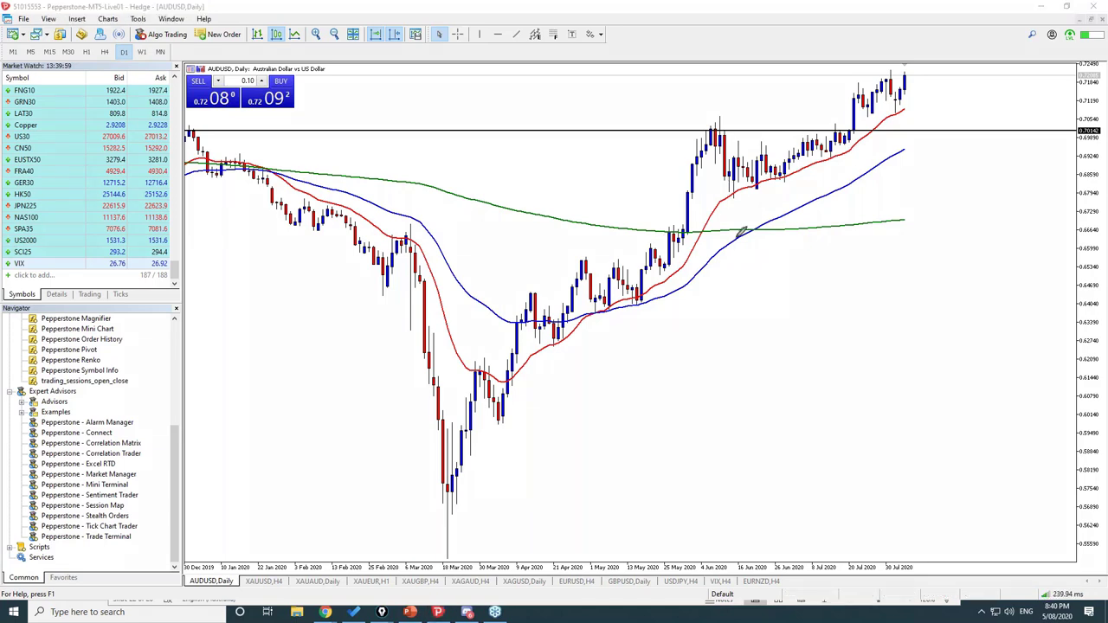
mouse_move(737, 187)
mouse_down()
mouse_move(742, 201)
mouse_move(773, 184)
mouse_move(799, 191)
mouse_move(828, 168)
mouse_move(835, 180)
mouse_up()
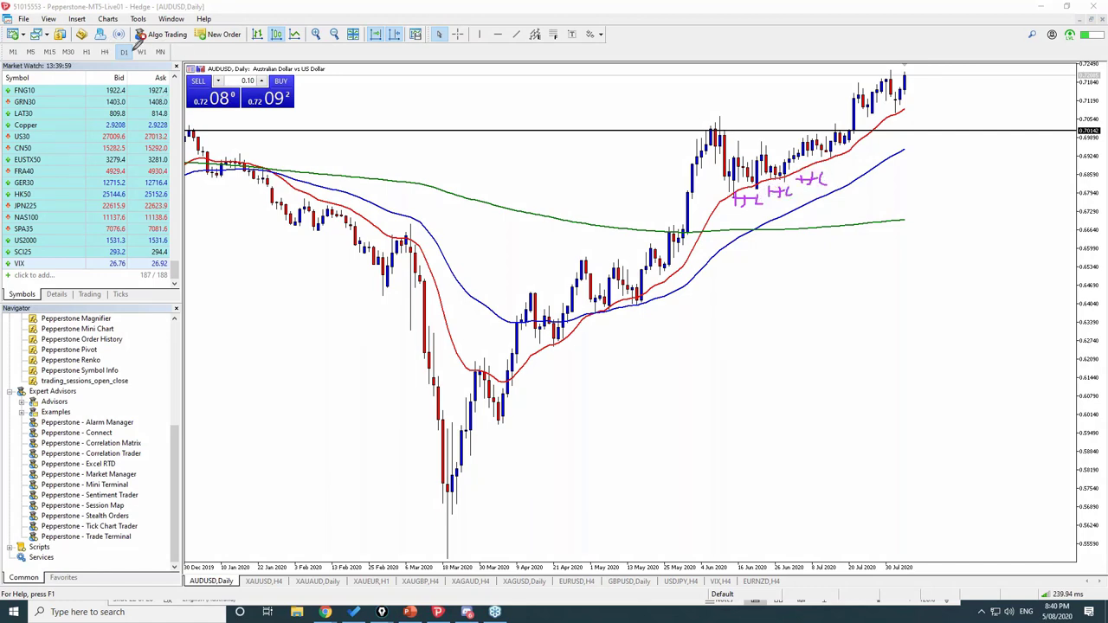
mouse_move(865, 129)
mouse_down()
mouse_move(658, 181)
mouse_move(857, 128)
mouse_up()
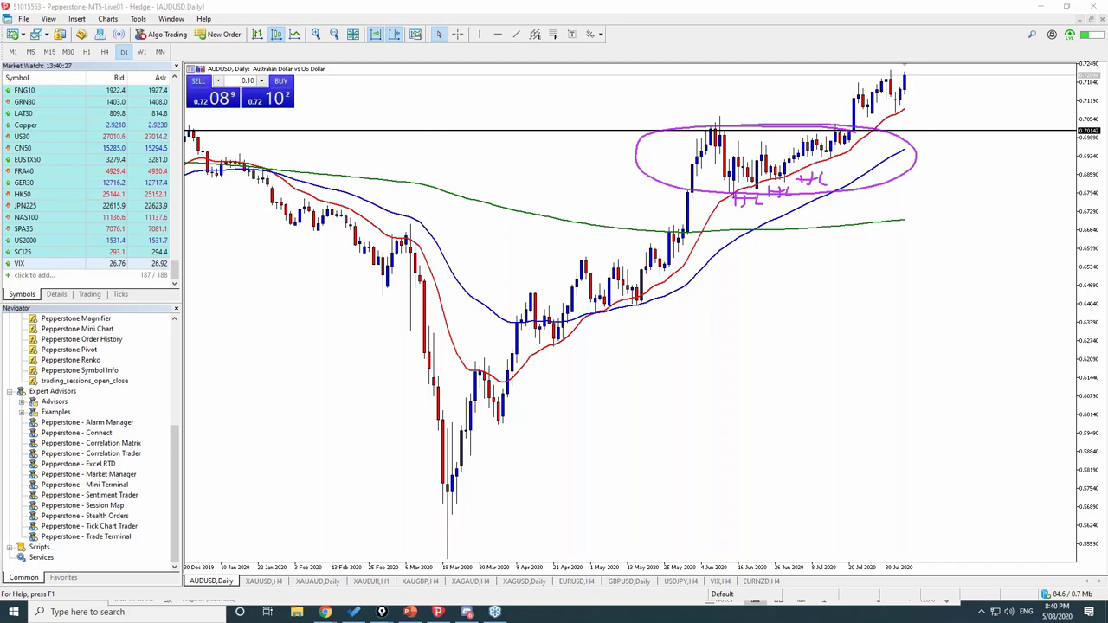
key(Escape)
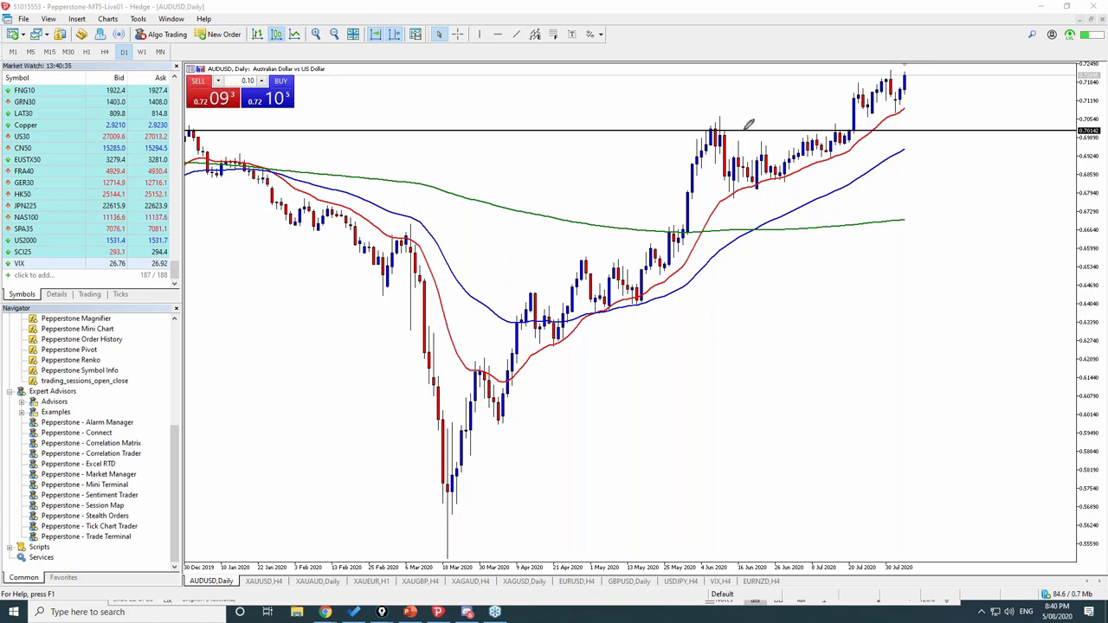
Draw a vertical double-headed arrow over the mid-June daily range, switch AUDUSD to H4 and erase the ink.
mouse_move(742, 132)
mouse_down()
mouse_move(741, 173)
mouse_move(758, 183)
mouse_move(747, 146)
mouse_move(760, 132)
mouse_up()
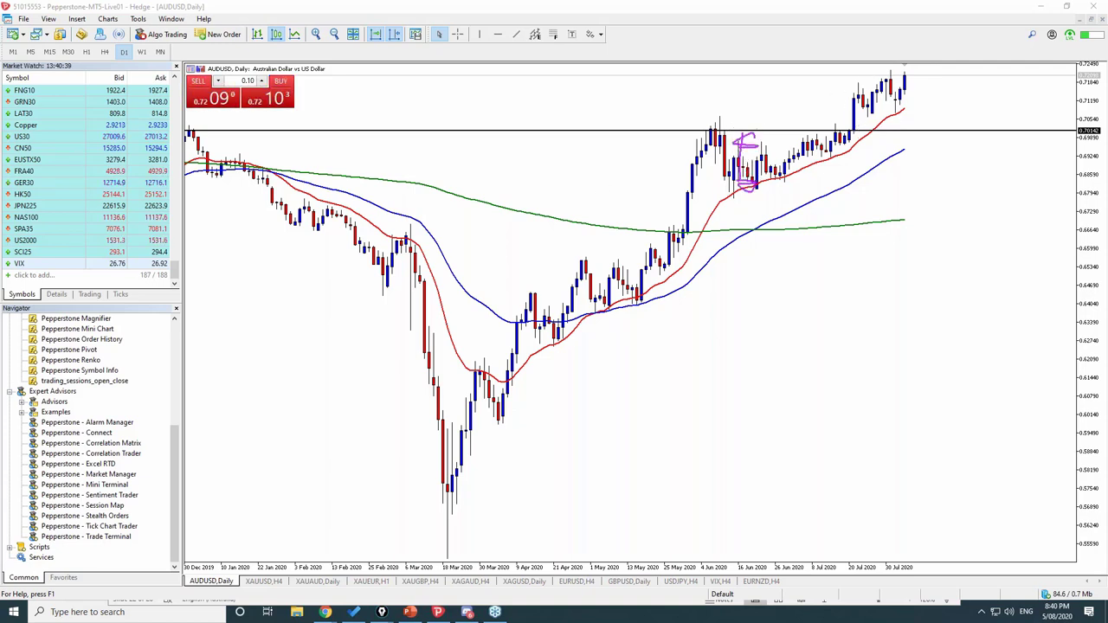
click(105, 52)
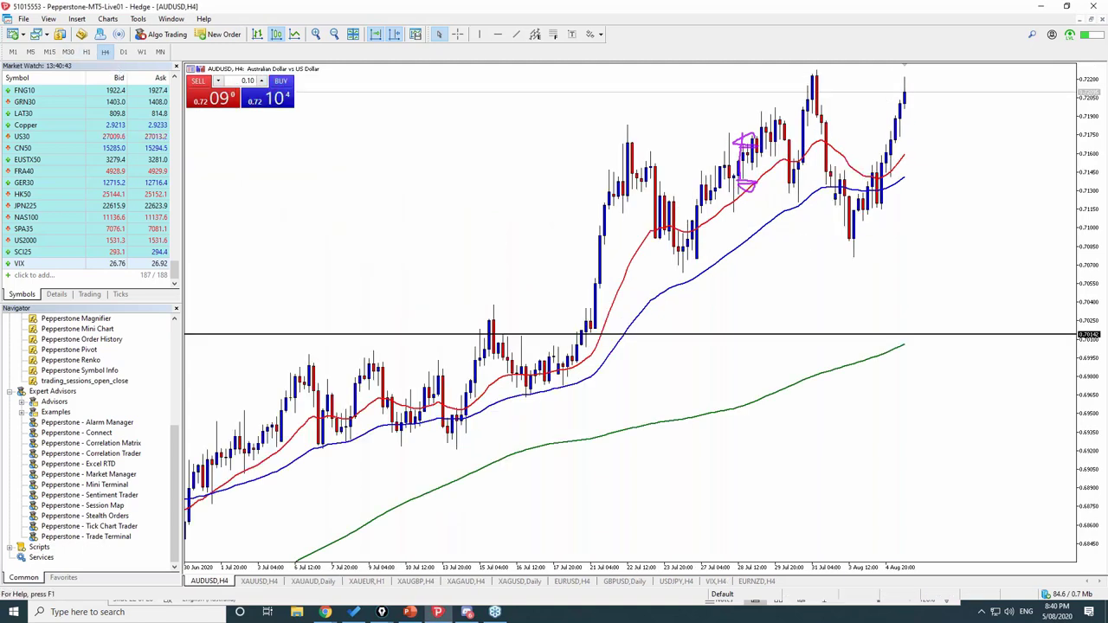
key(Escape)
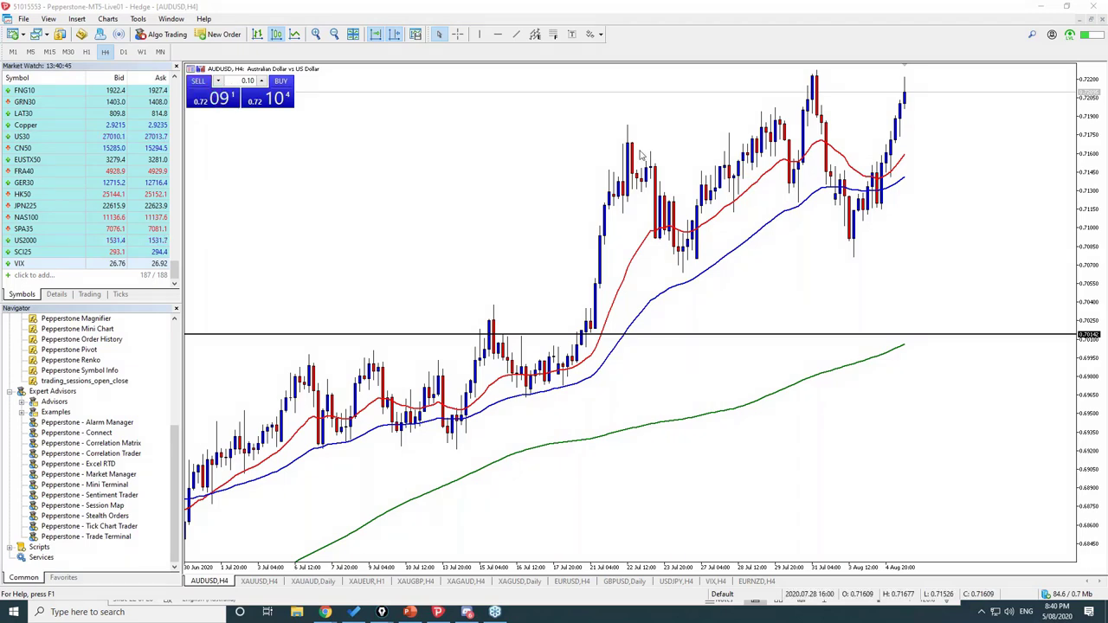
Switch AUDUSD to H1 and add a horizontal line at 0.71476 near the early August highs.
click(87, 52)
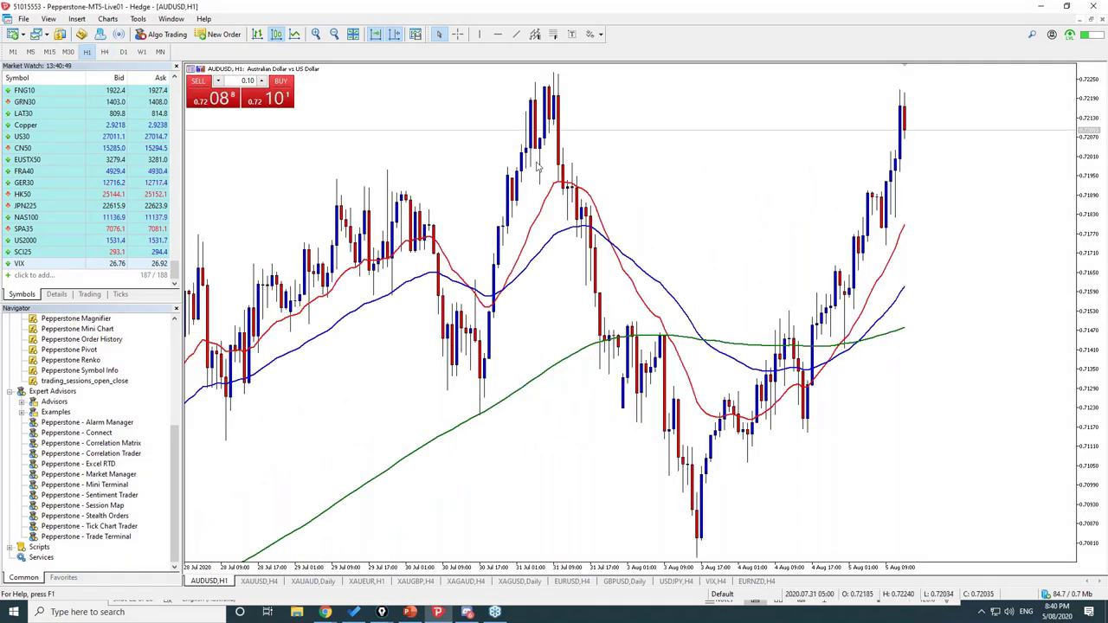
click(498, 34)
click(804, 337)
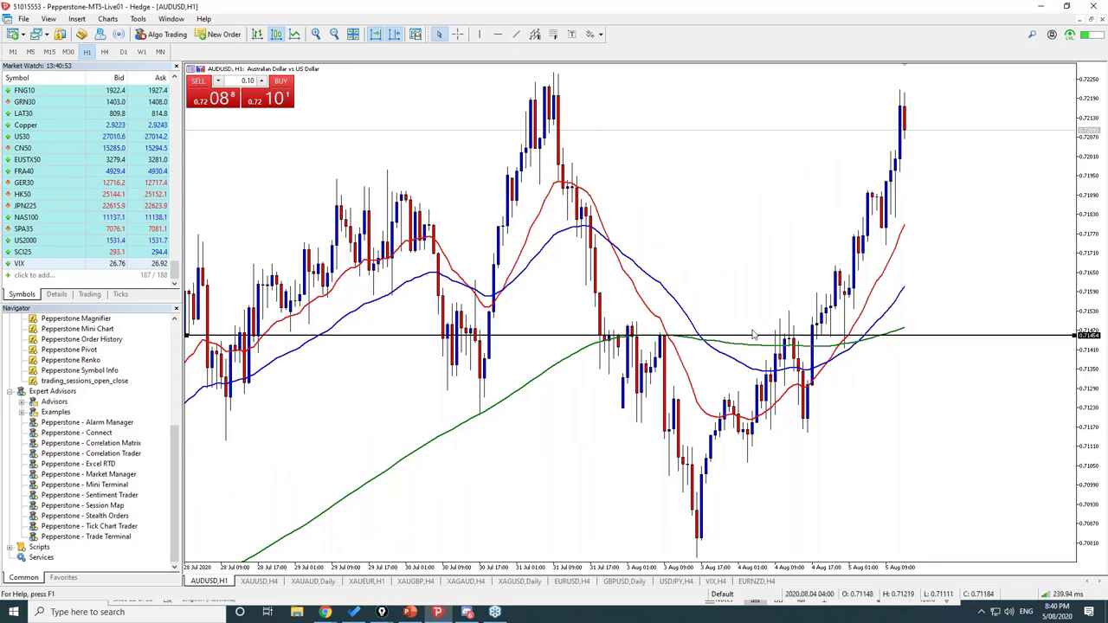
drag(753, 335, 757, 330)
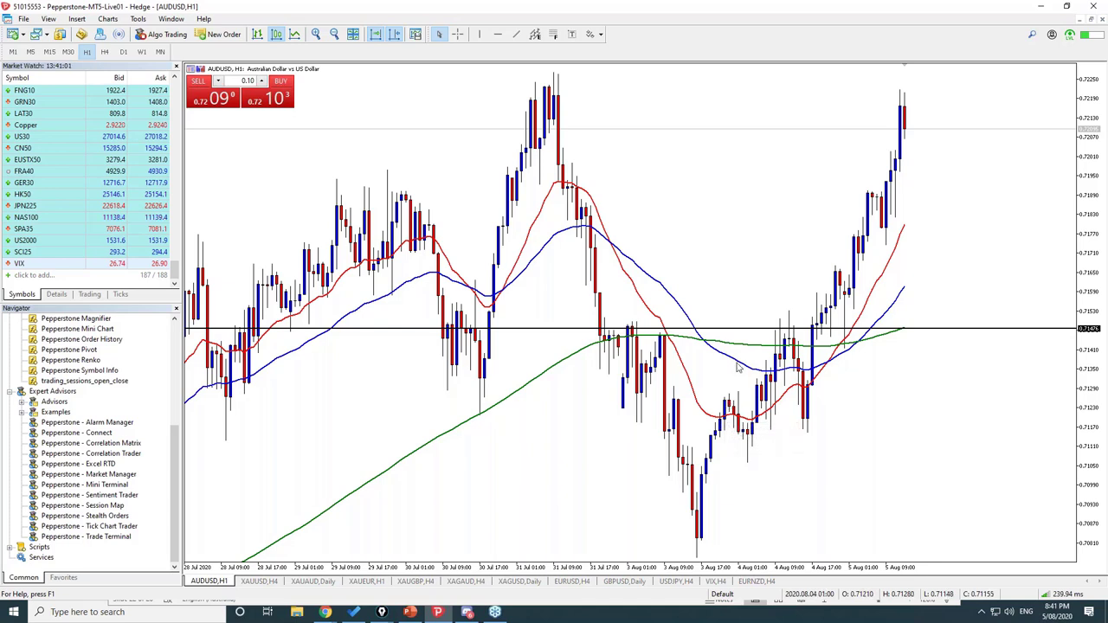
Draw freehand curves under the three early August troughs to outline an inverse head and shoulders.
mouse_move(756, 363)
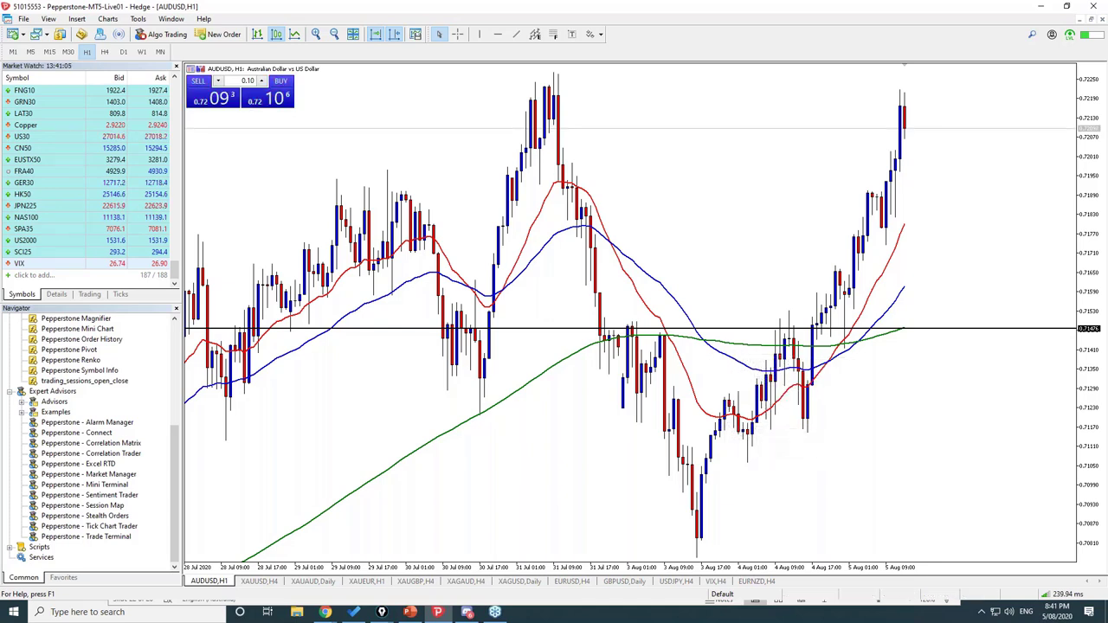
mouse_move(579, 403)
mouse_down()
mouse_move(601, 414)
mouse_move(633, 405)
mouse_up()
mouse_move(647, 524)
mouse_down()
mouse_move(700, 554)
mouse_move(737, 513)
mouse_up()
mouse_move(772, 431)
mouse_down()
mouse_move(808, 444)
mouse_move(828, 417)
mouse_up()
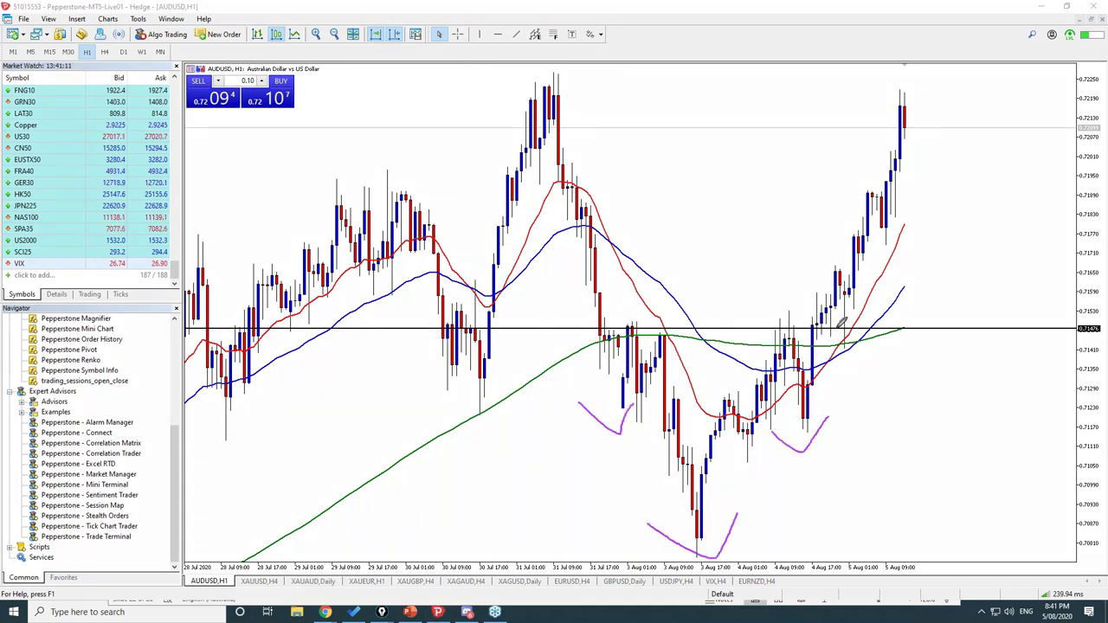
Mark the breakout and pullback at the H1 horizontal line with a peak, arrows and a circle, and erase all ink.
mouse_move(812, 330)
mouse_down()
mouse_move(837, 271)
mouse_move(852, 339)
mouse_up()
drag(922, 399, 861, 301)
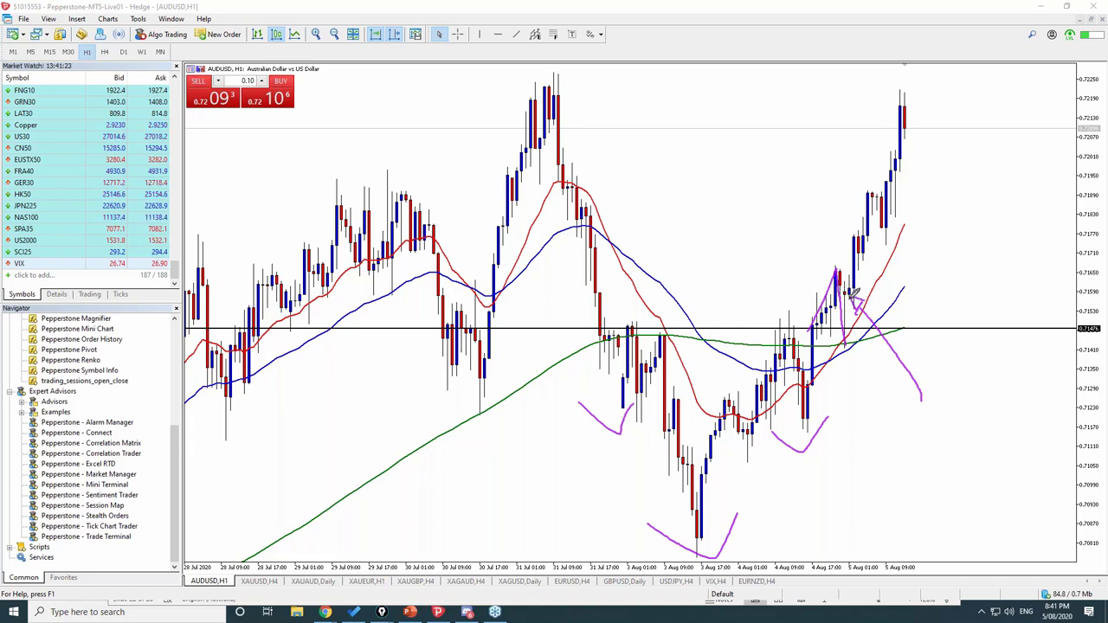
mouse_move(855, 366)
mouse_down()
mouse_move(863, 340)
mouse_move(836, 340)
mouse_up()
mouse_move(882, 423)
mouse_down()
mouse_move(853, 344)
mouse_move(844, 353)
mouse_up()
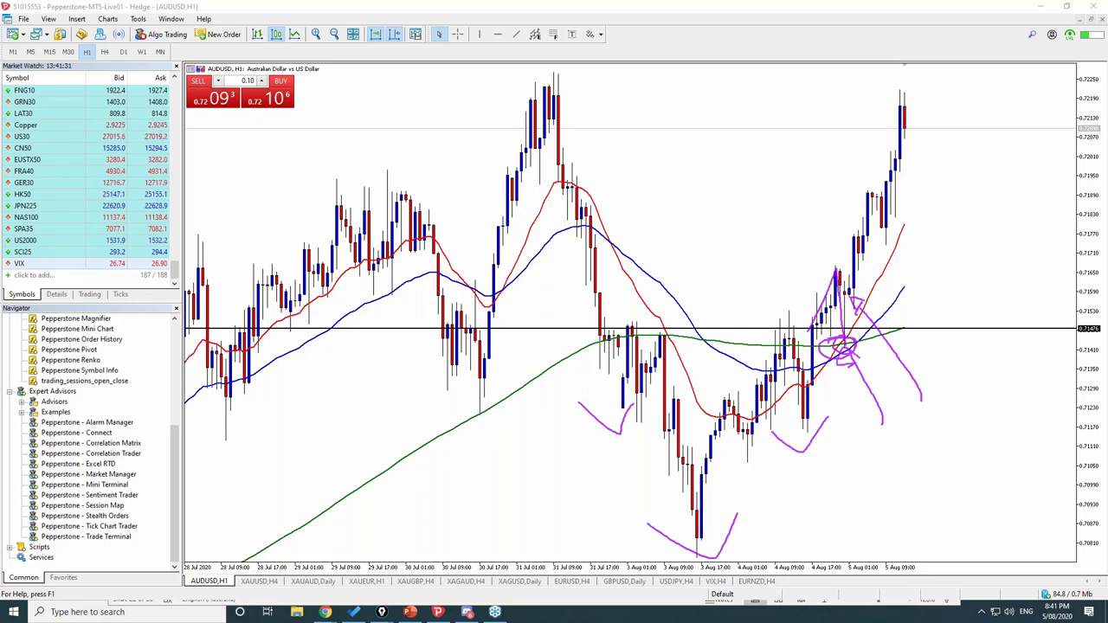
key(e)
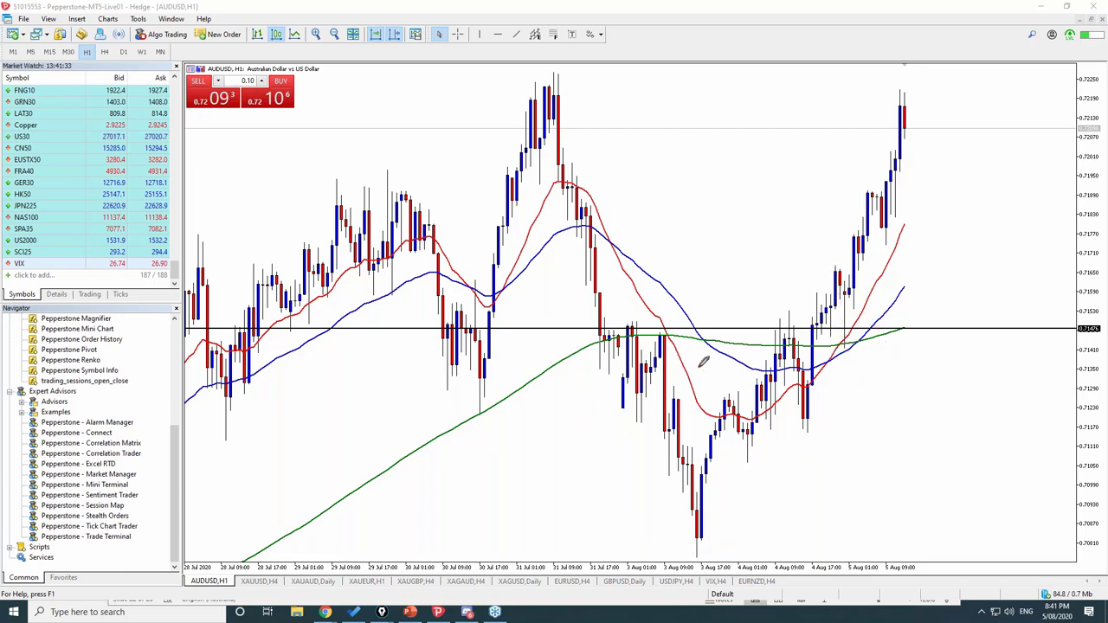
Mark the pullback low and prior high, circle the early August price action and the M15 to weekly timeframes, and erase the ink.
drag(848, 335, 846, 357)
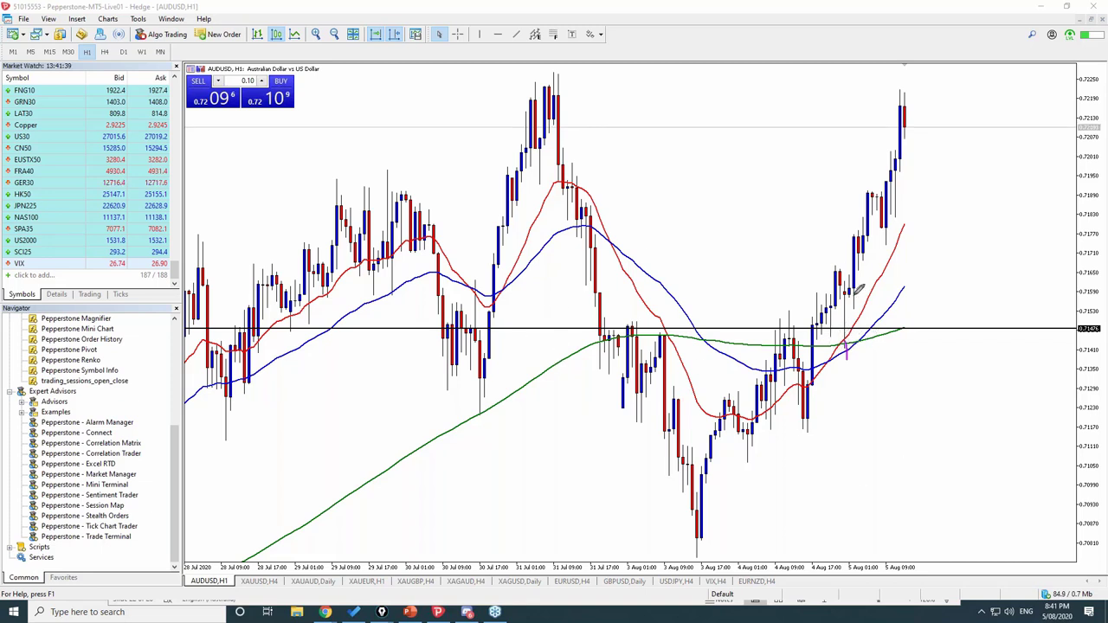
mouse_move(542, 101)
mouse_down()
mouse_move(523, 96)
mouse_move(546, 90)
mouse_up()
mouse_move(870, 232)
mouse_down()
mouse_move(1032, 306)
mouse_move(876, 206)
mouse_up()
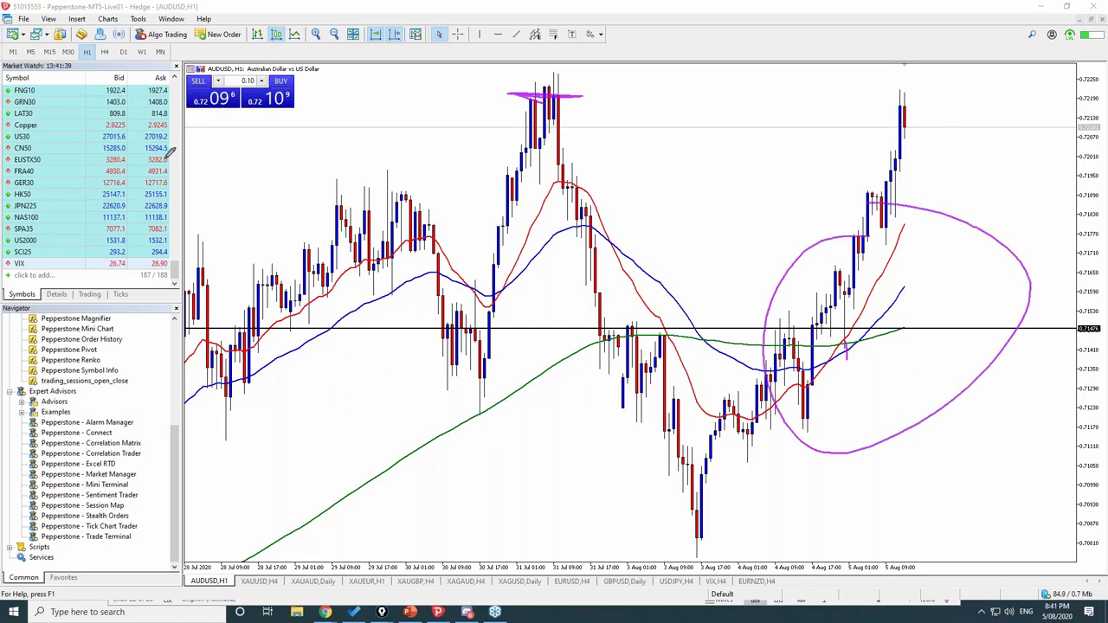
mouse_move(161, 41)
mouse_down()
mouse_move(142, 57)
mouse_move(136, 40)
mouse_move(111, 54)
mouse_move(122, 52)
mouse_move(87, 53)
mouse_move(83, 38)
mouse_move(34, 54)
mouse_move(17, 43)
mouse_up()
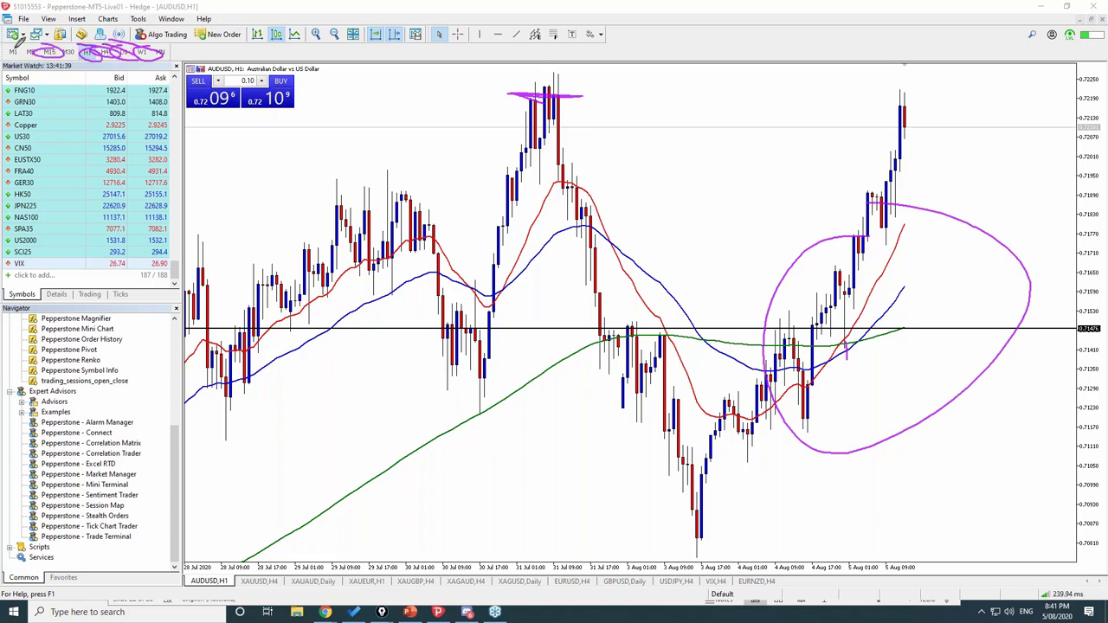
mouse_move(831, 259)
mouse_down()
mouse_move(970, 363)
mouse_move(782, 206)
mouse_up()
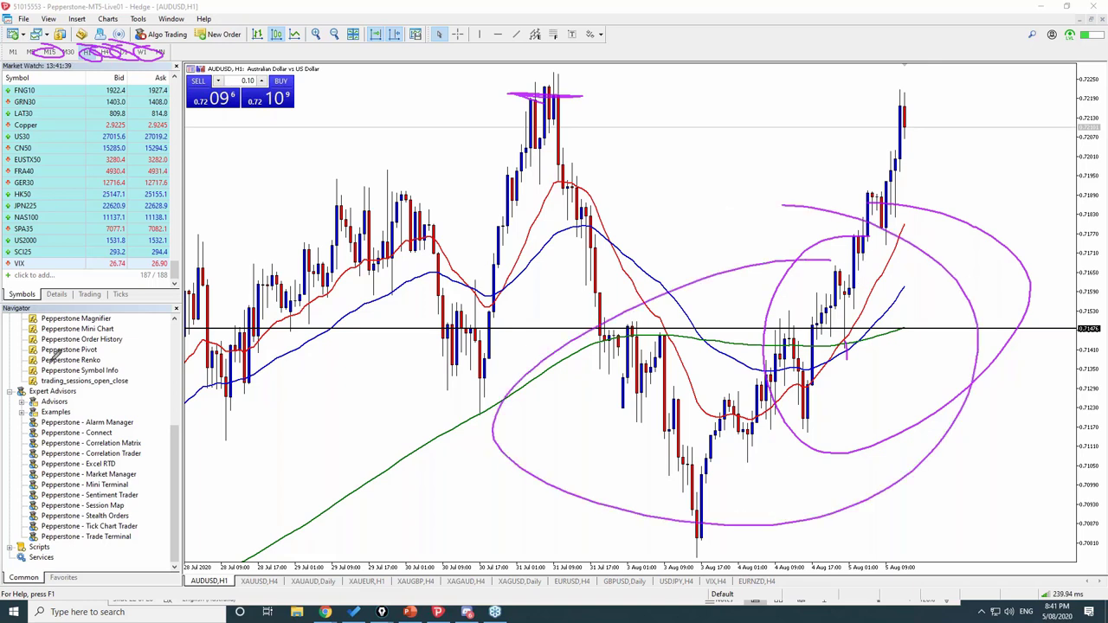
key(Escape)
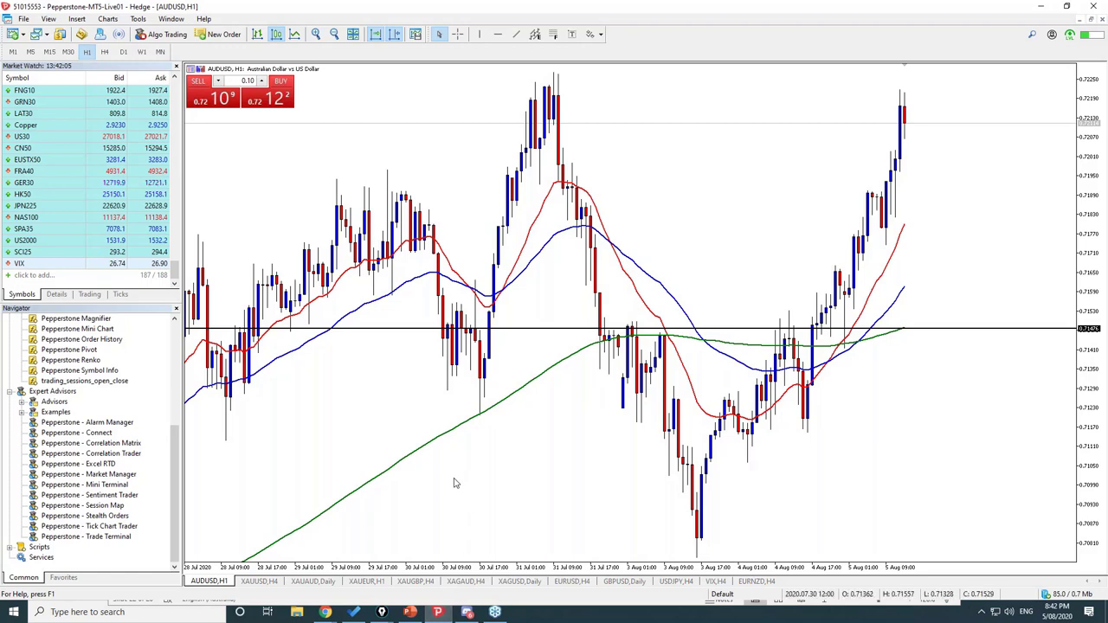
Switch to PowerPoint, start the show from the "Live Example" slide, swap presenter view and advance to "What Market Conditions We Look For".
click(410, 612)
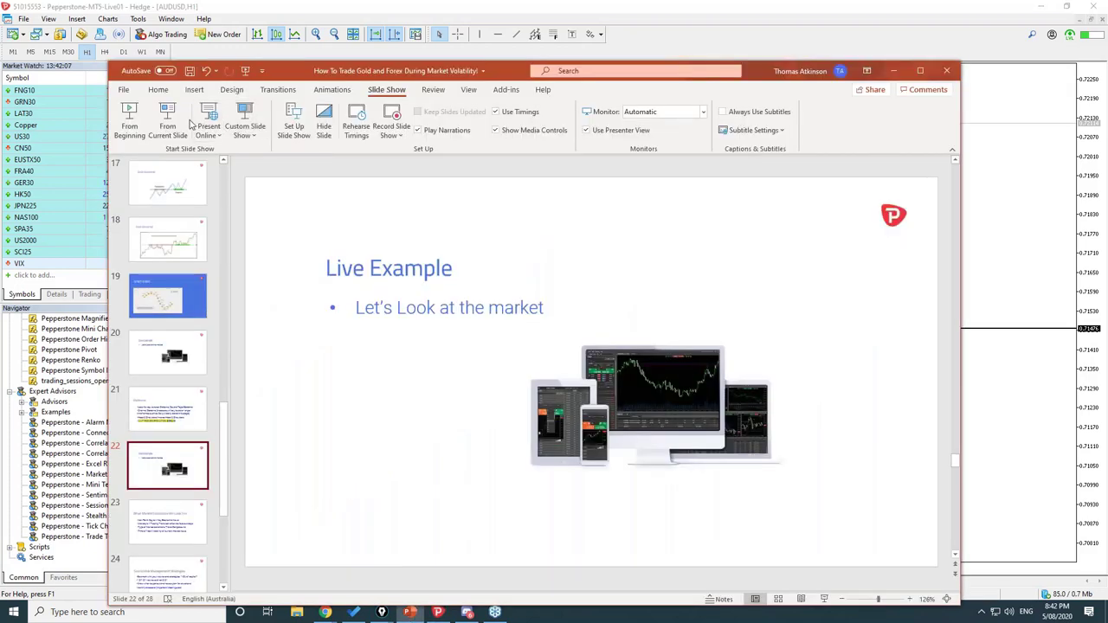
click(164, 121)
click(159, 22)
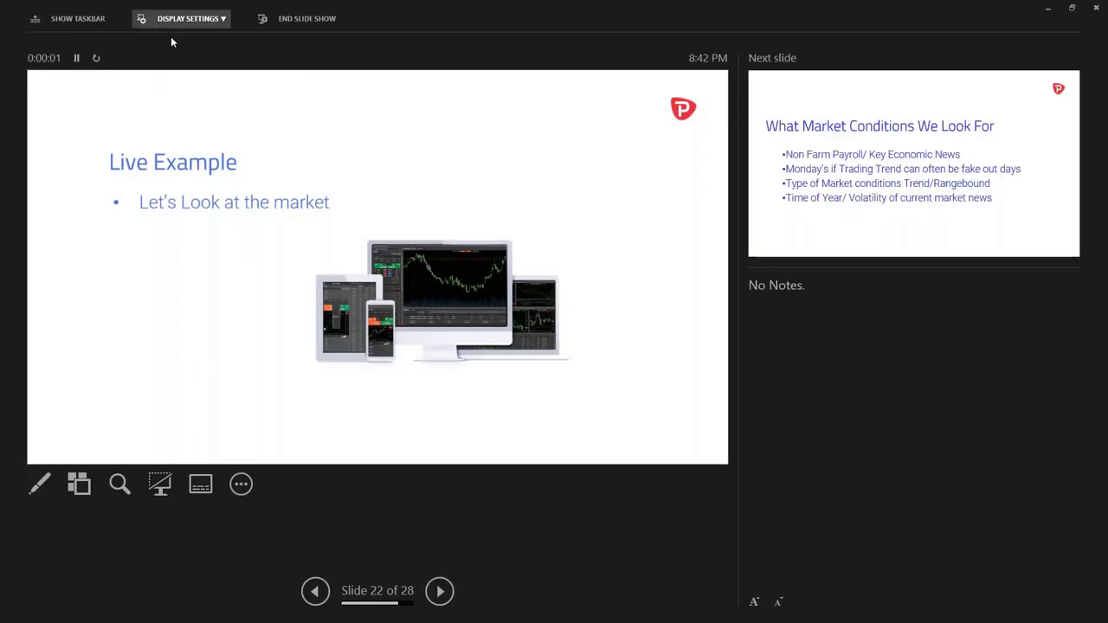
click(186, 42)
click(548, 237)
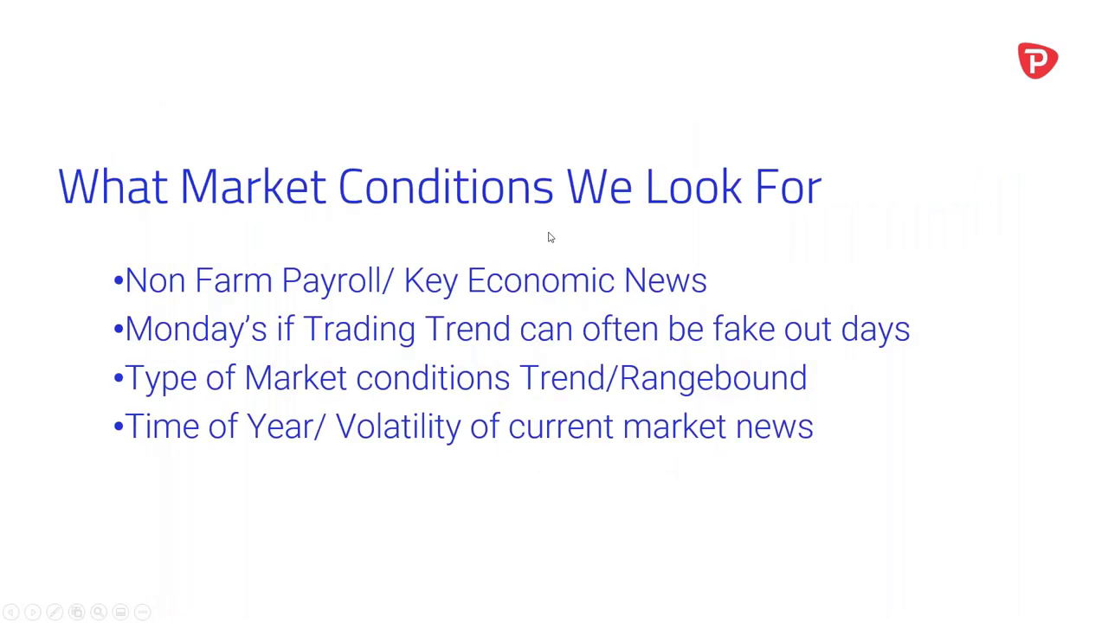